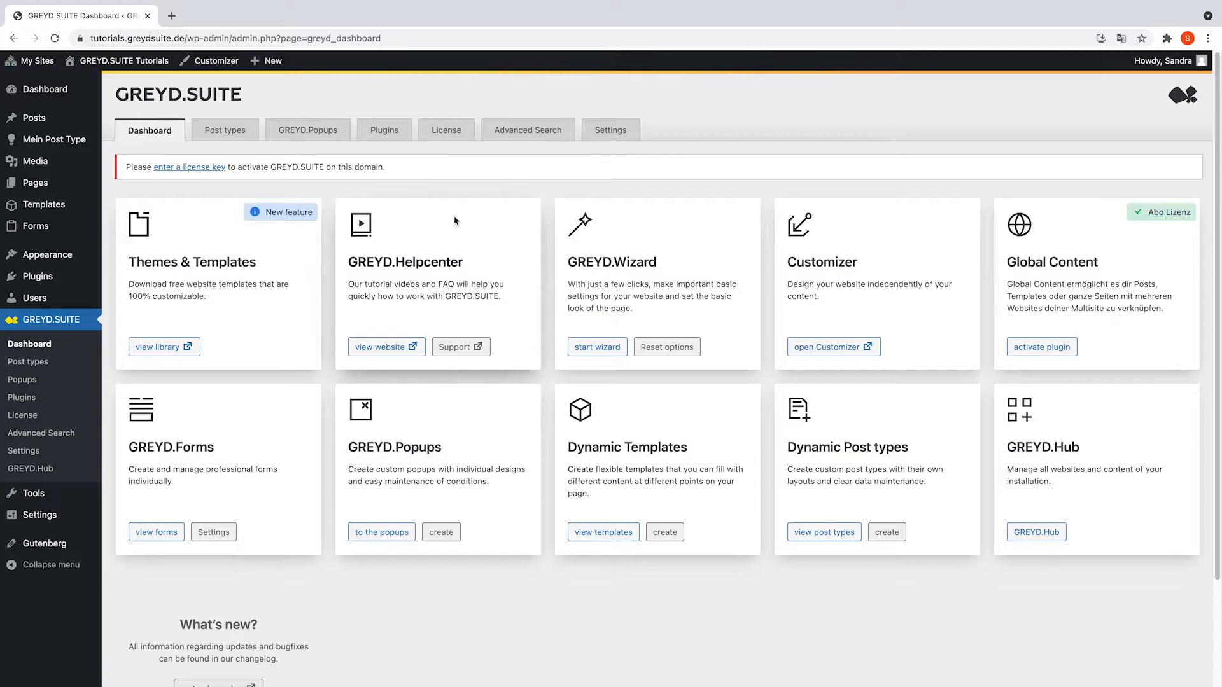
- Create a new form from the GREYD.Forms list and title it 'Contact Form'
mouse_move(50, 227)
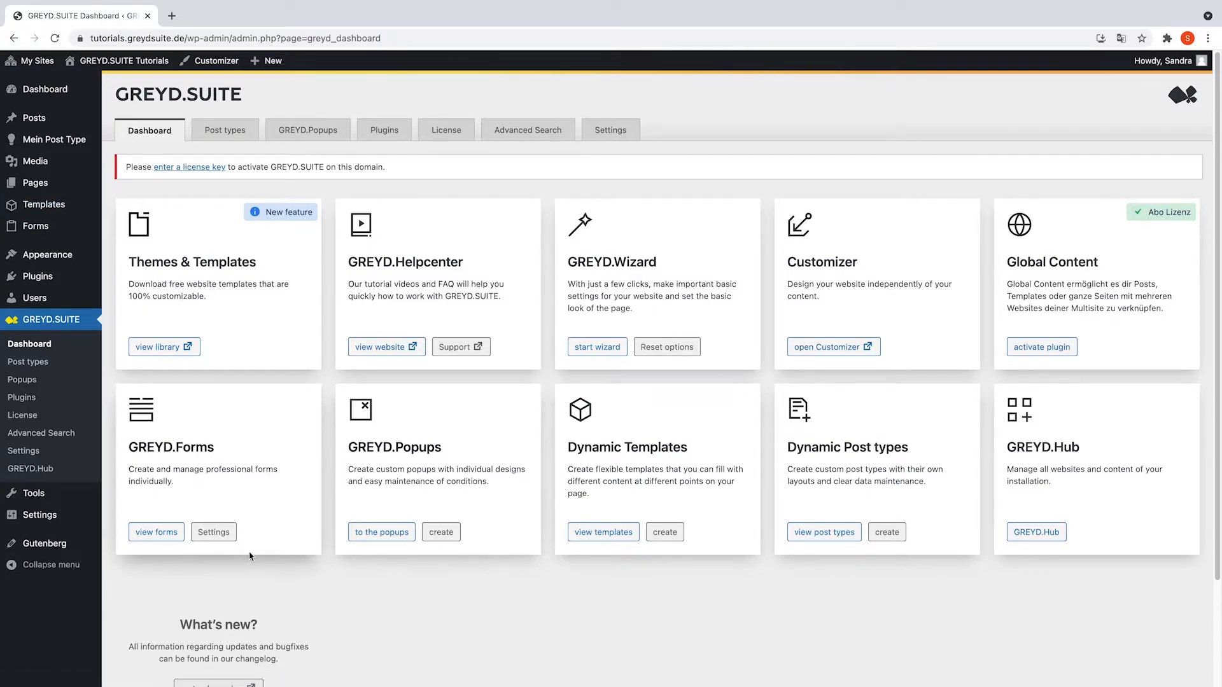
click(169, 533)
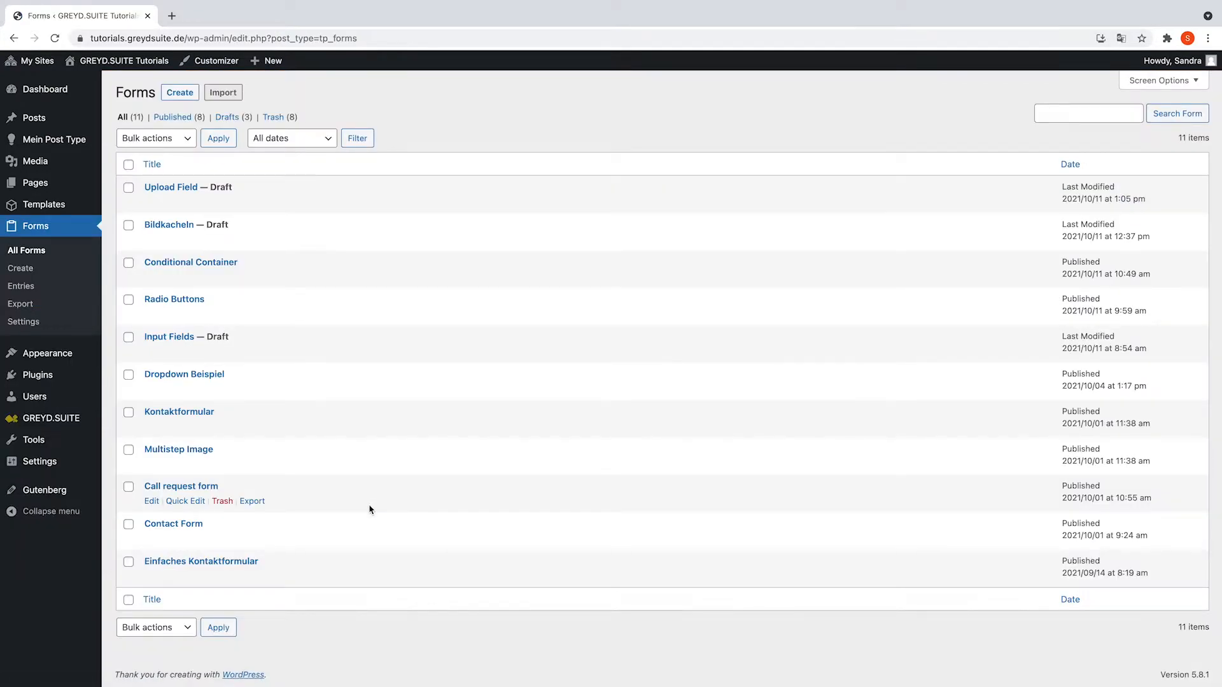
click(180, 92)
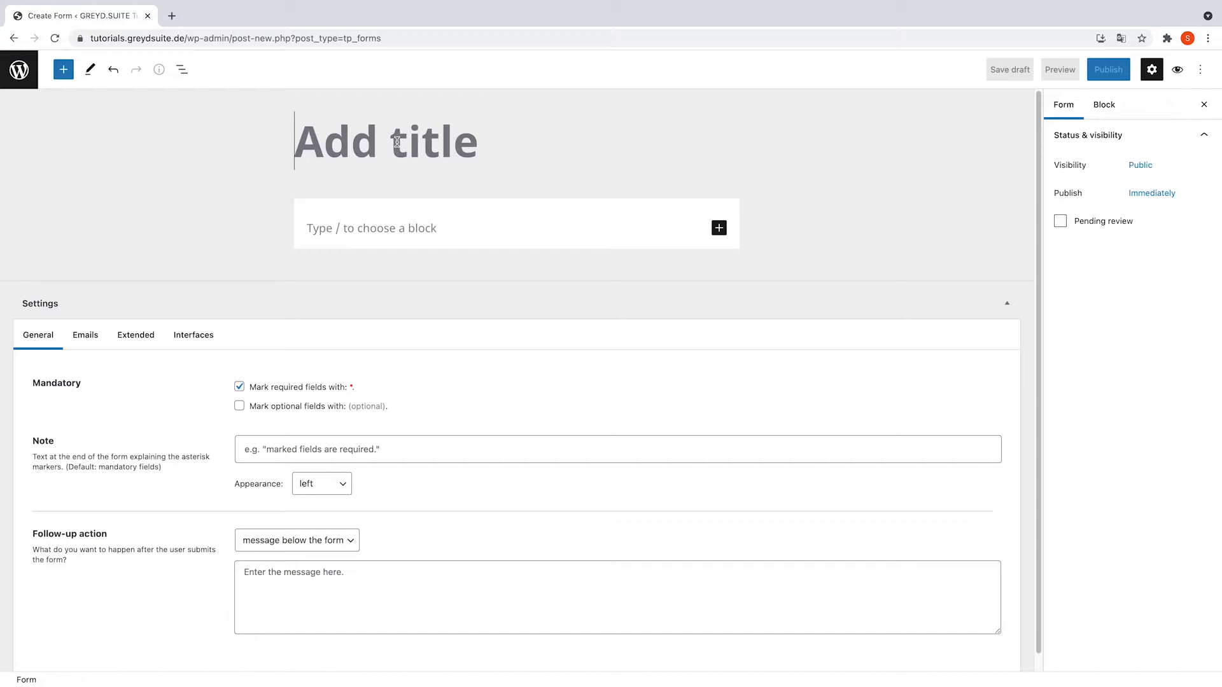
text(Contact Form)
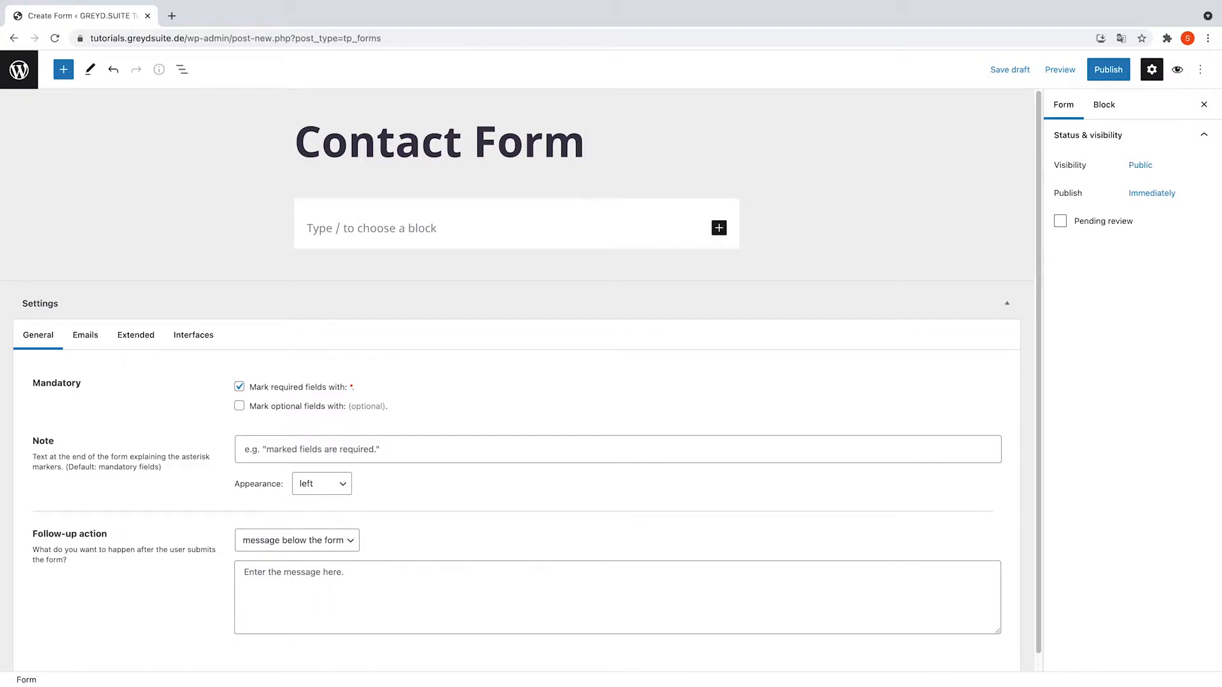
- Set the GREYD Editor Helper preview maximum width to 802 px and clear a trial background colour
click(451, 234)
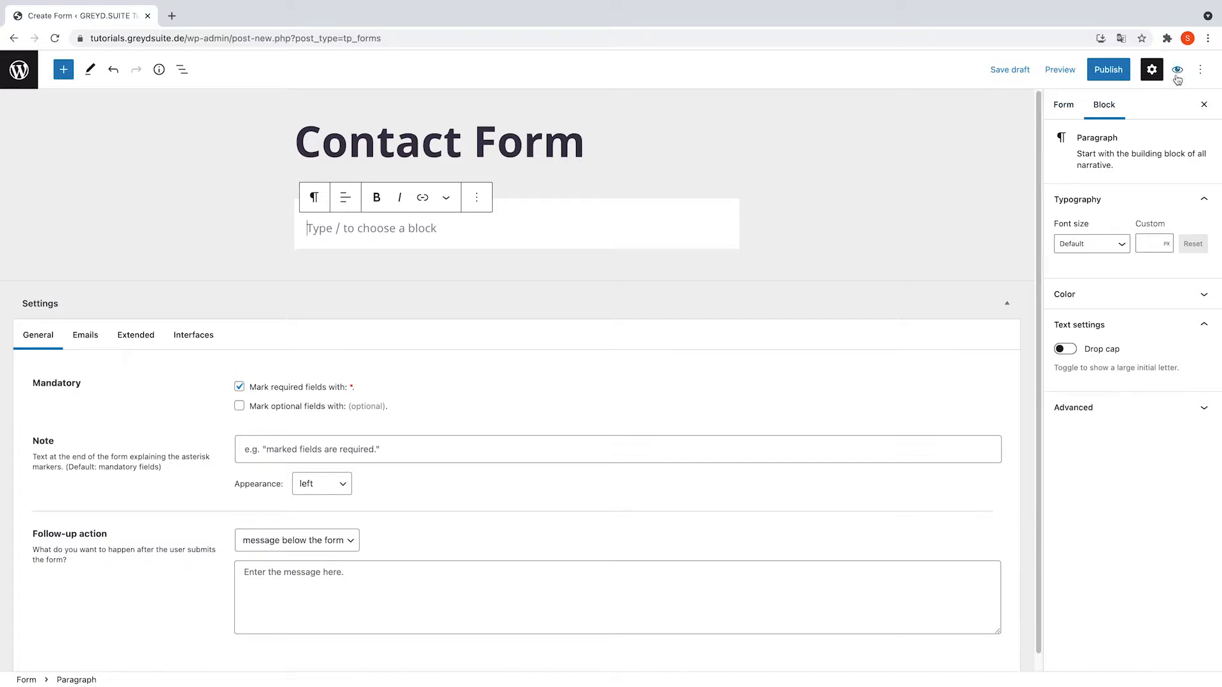
click(1201, 70)
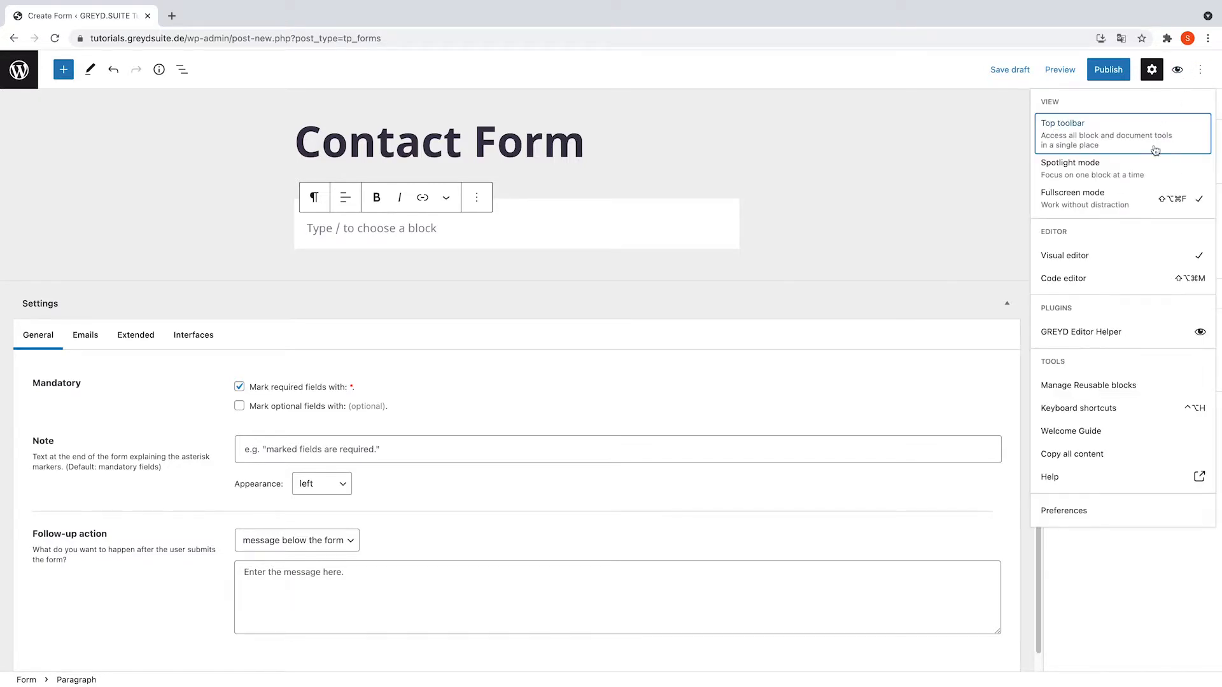
click(1098, 332)
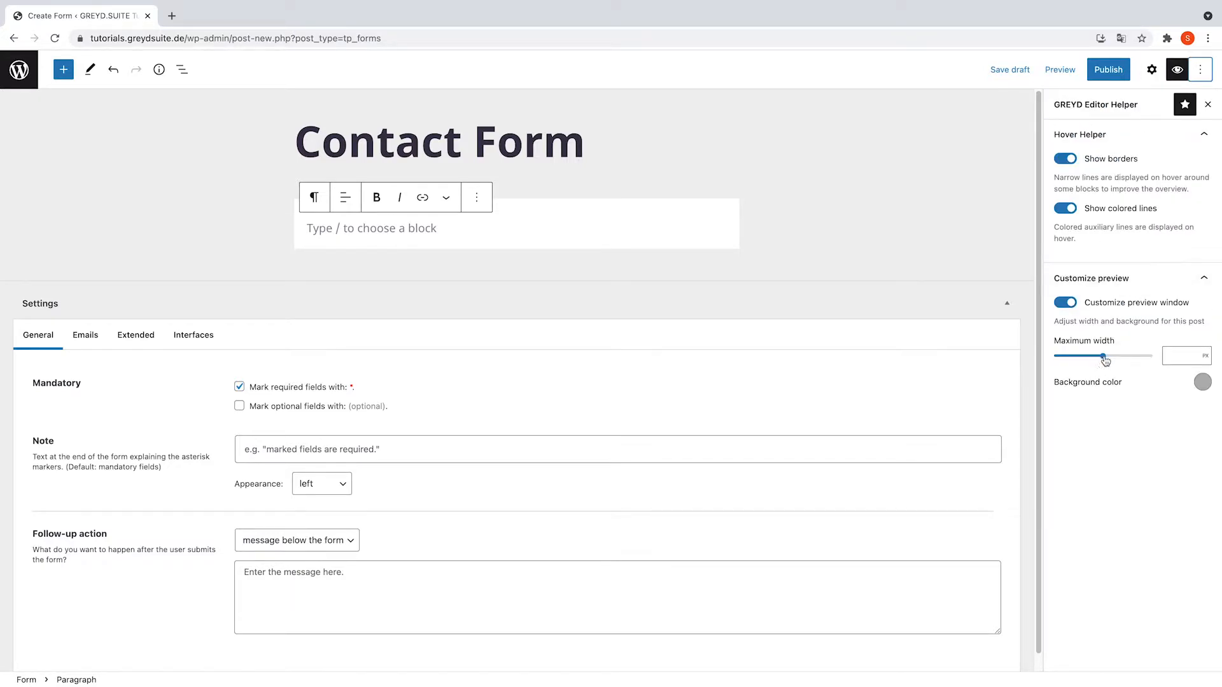
drag(1103, 356, 1113, 359)
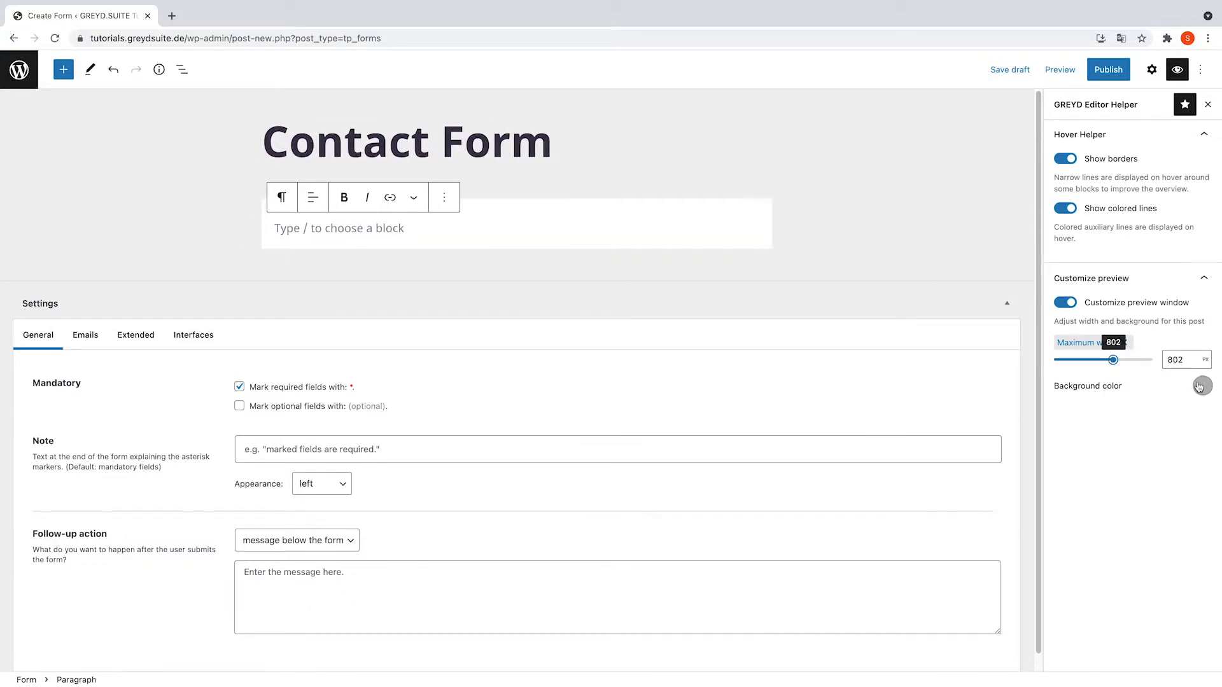
click(1202, 385)
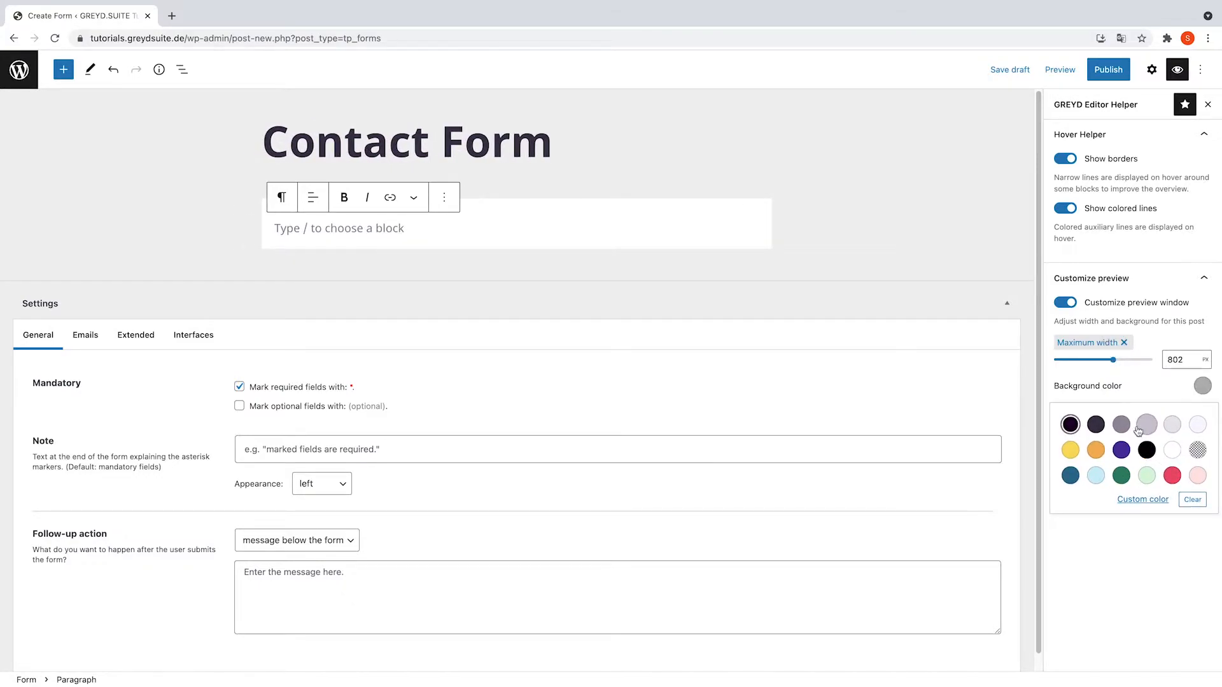
click(1121, 424)
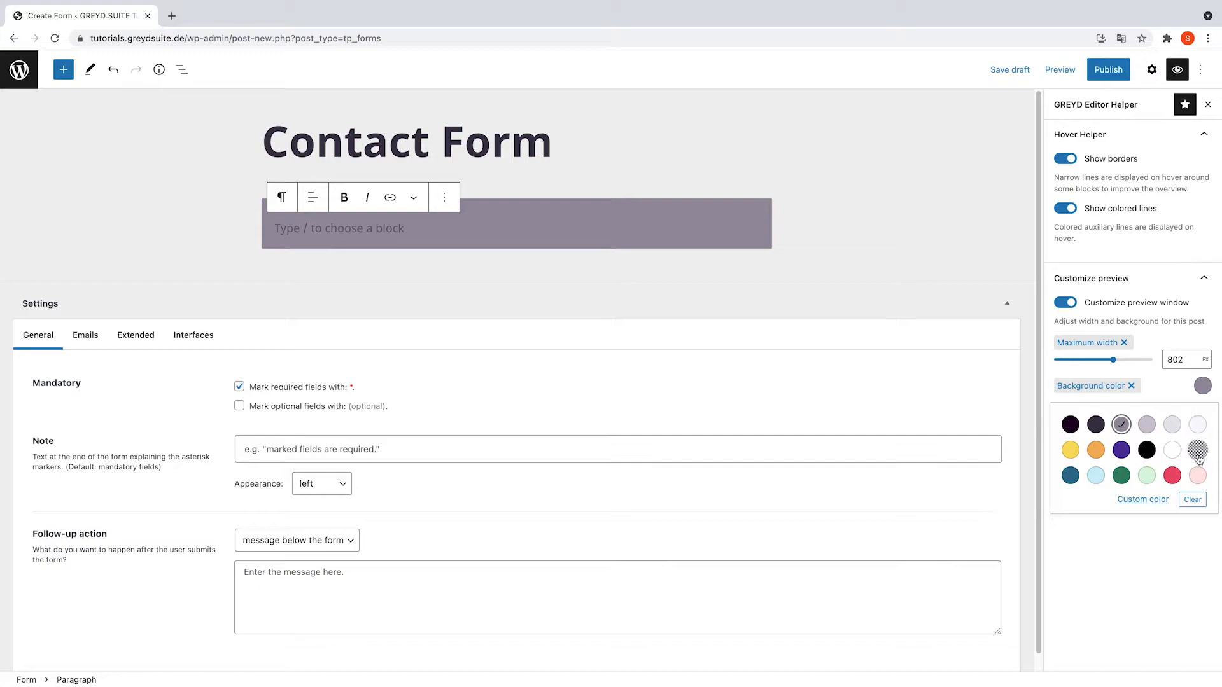
click(1192, 499)
click(887, 259)
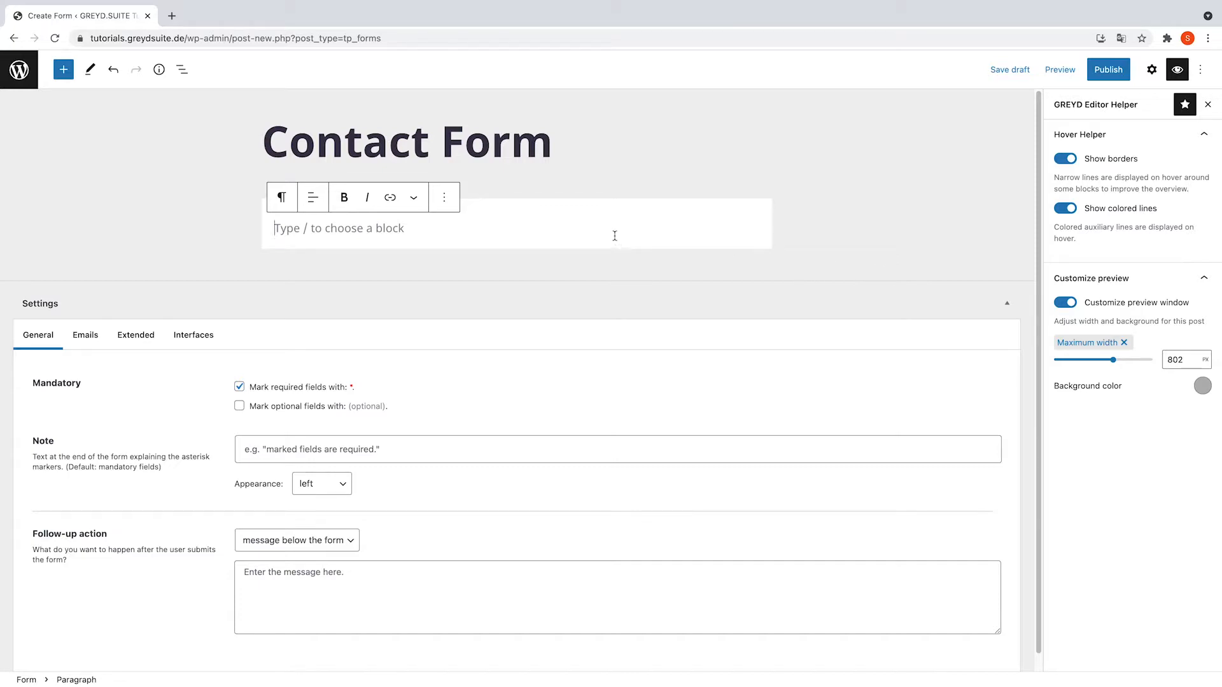
- Add an H4 heading reading 'Please write us'
text(/head)
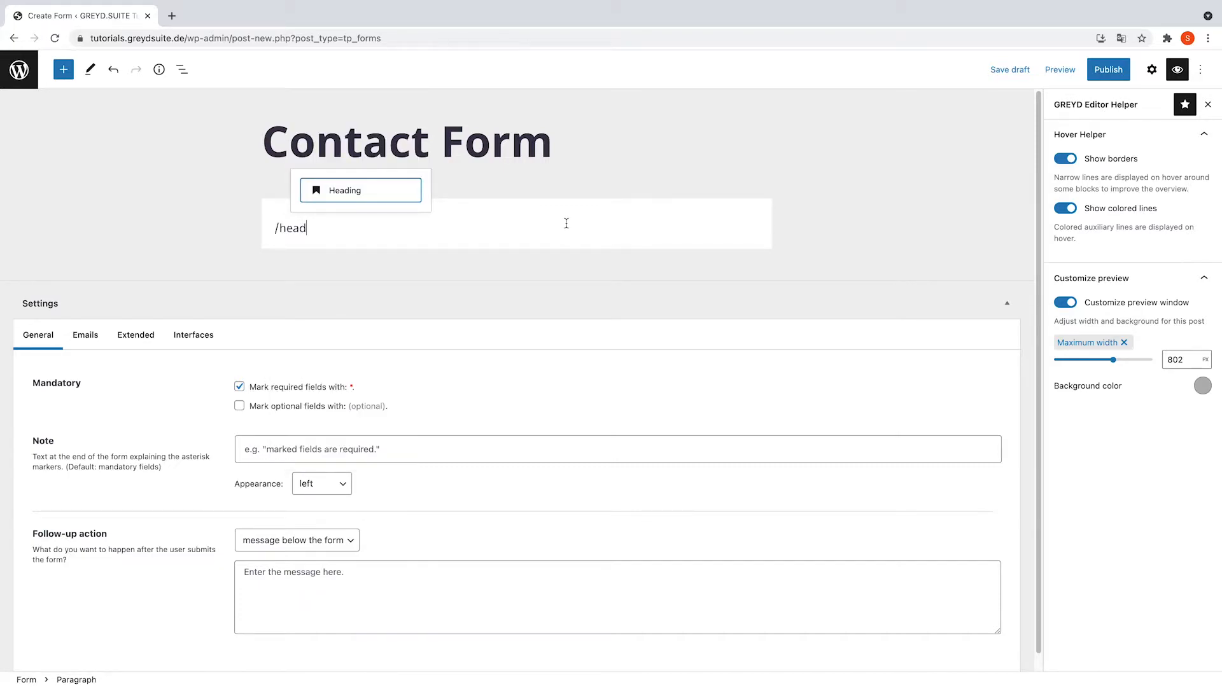
click(372, 191)
text(Please wri)
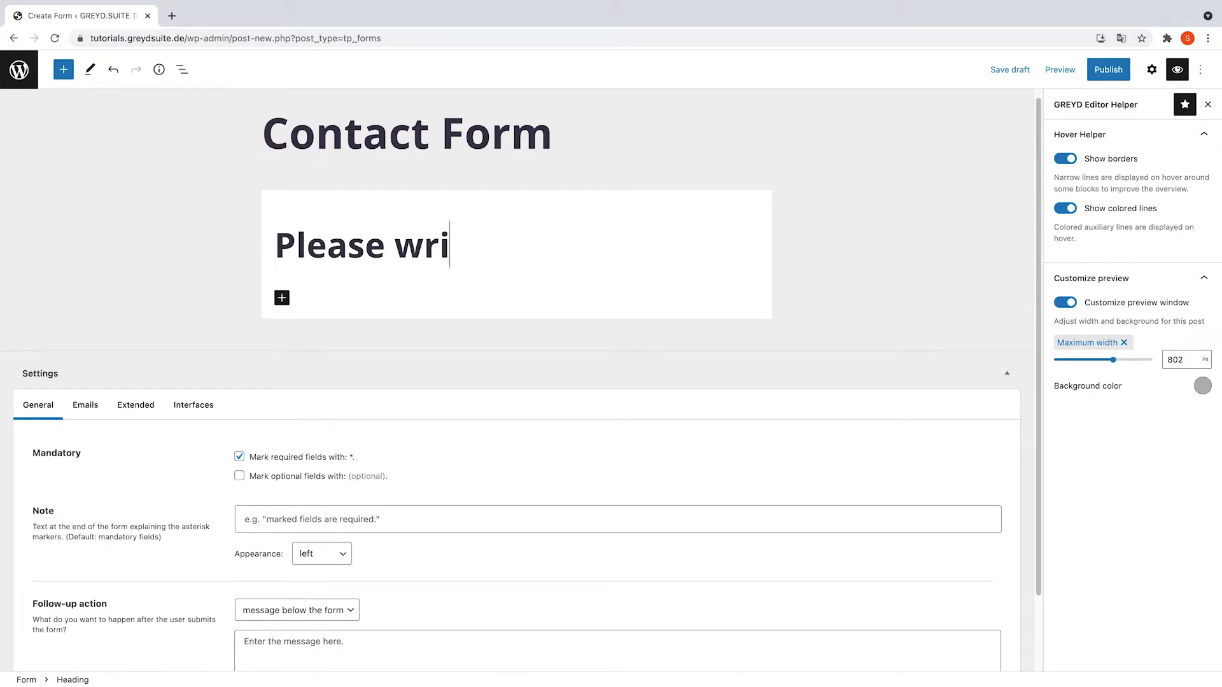
text(te us)
triple_click(364, 233)
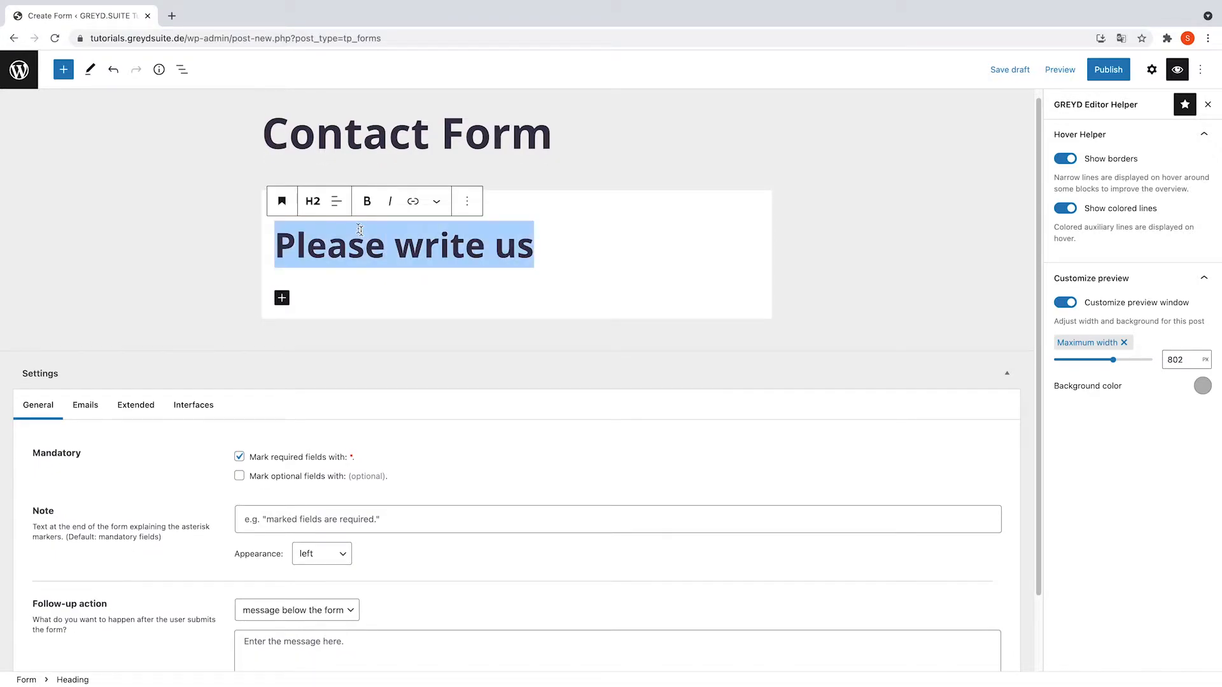
click(312, 201)
click(312, 310)
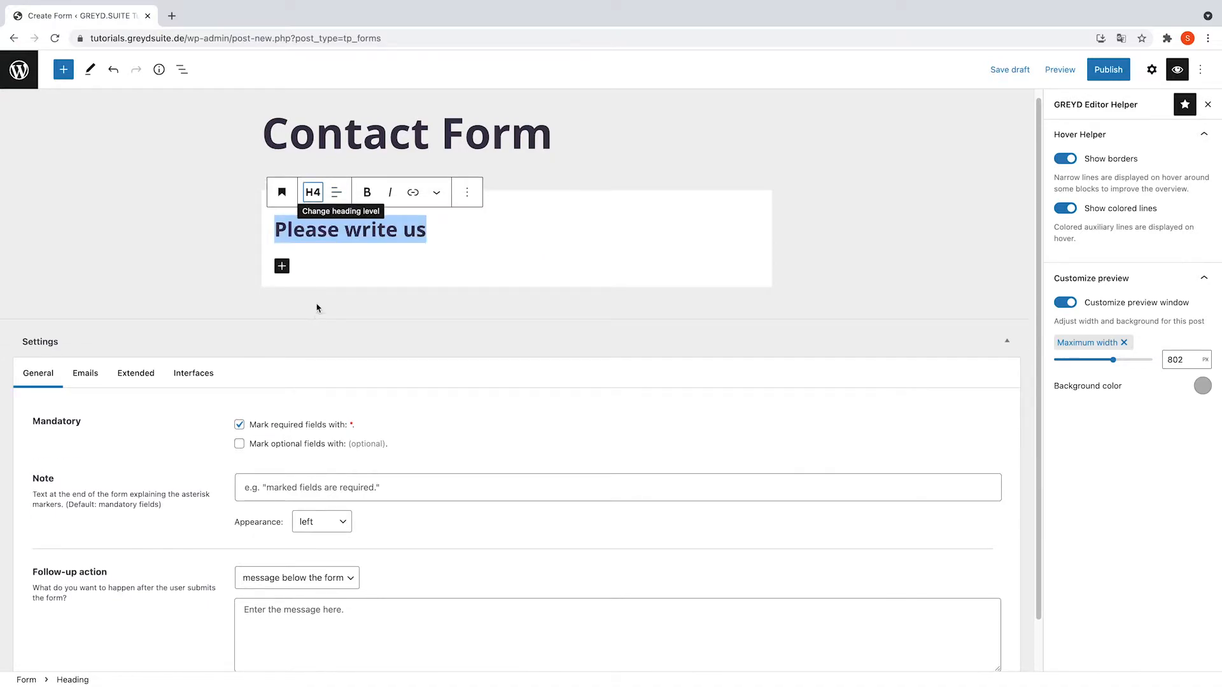
- Insert a Columns block below the heading with the even 50/50 layout
click(282, 266)
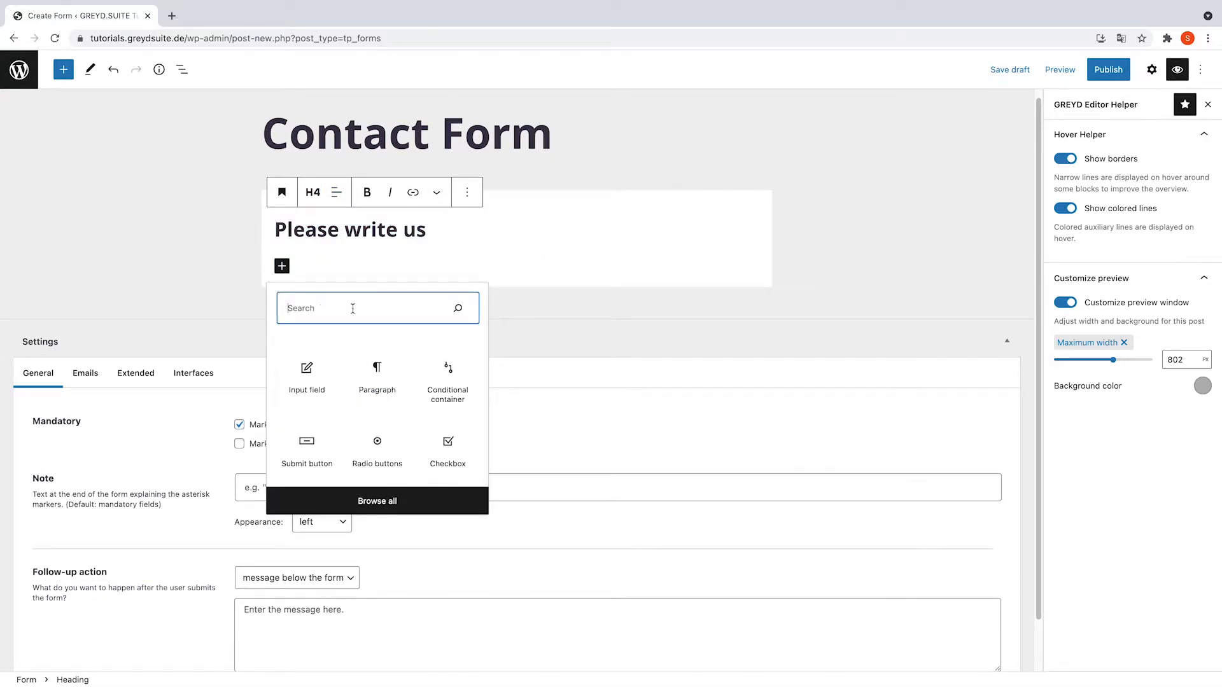
text(co)
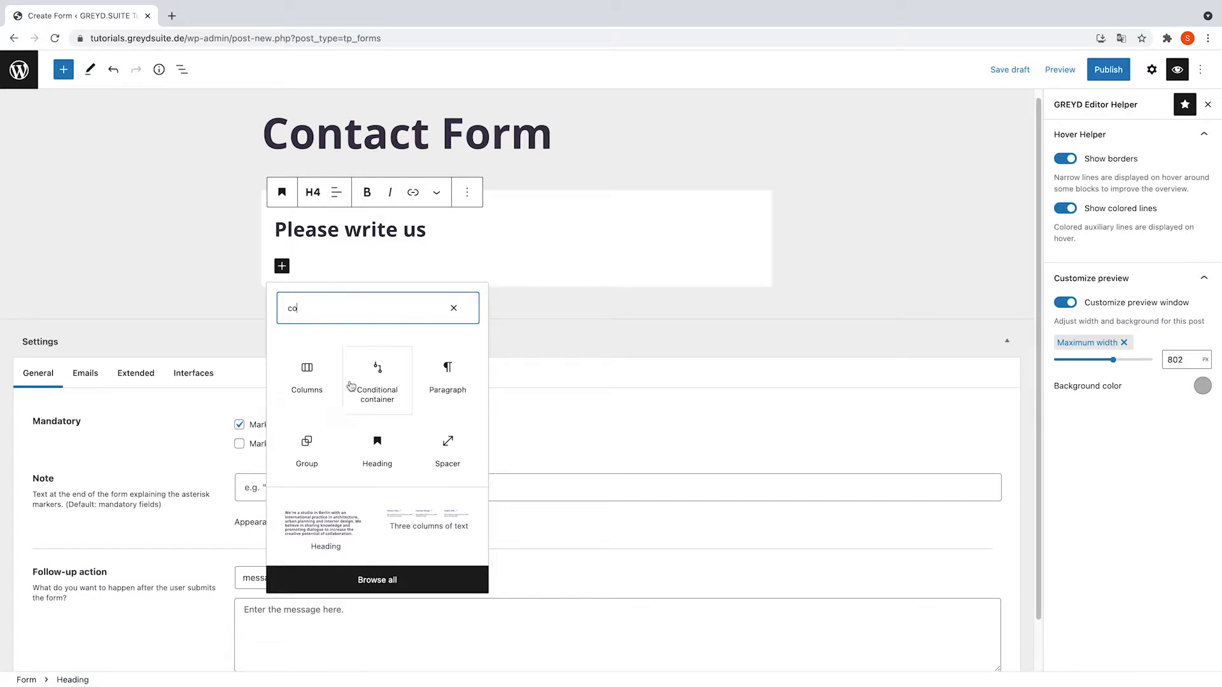
click(323, 398)
click(347, 381)
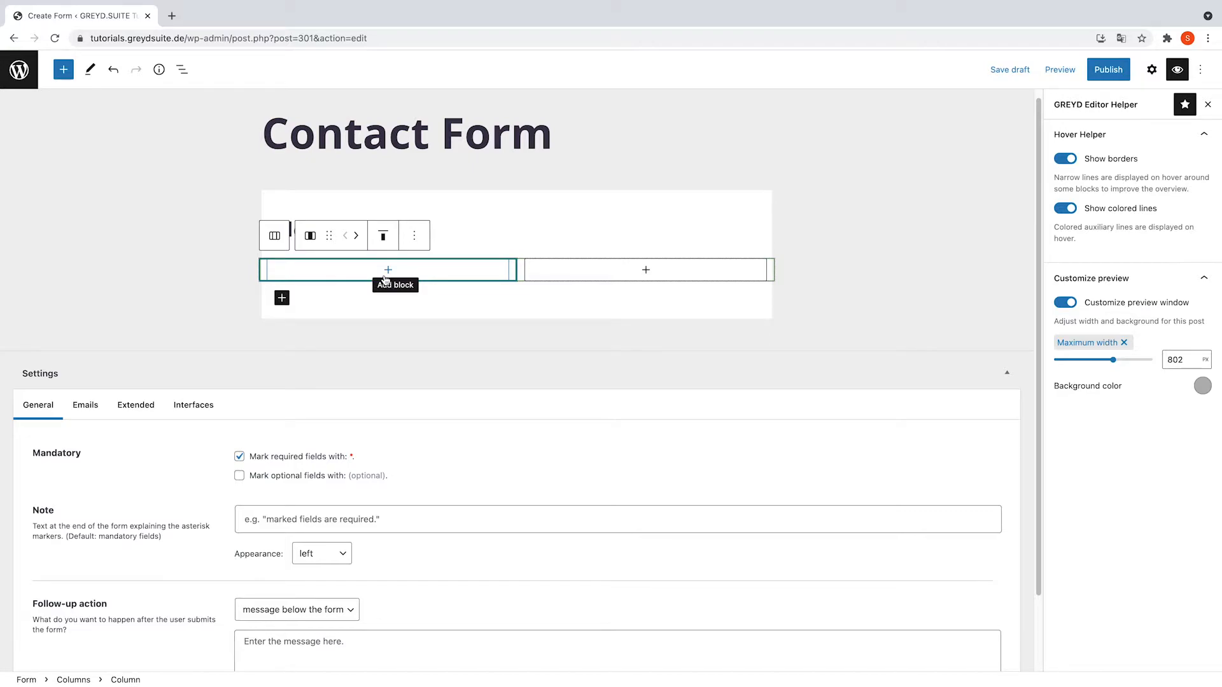
- Add an input field to the left column labelled 'Name' with placeholder 'enter here'
click(387, 271)
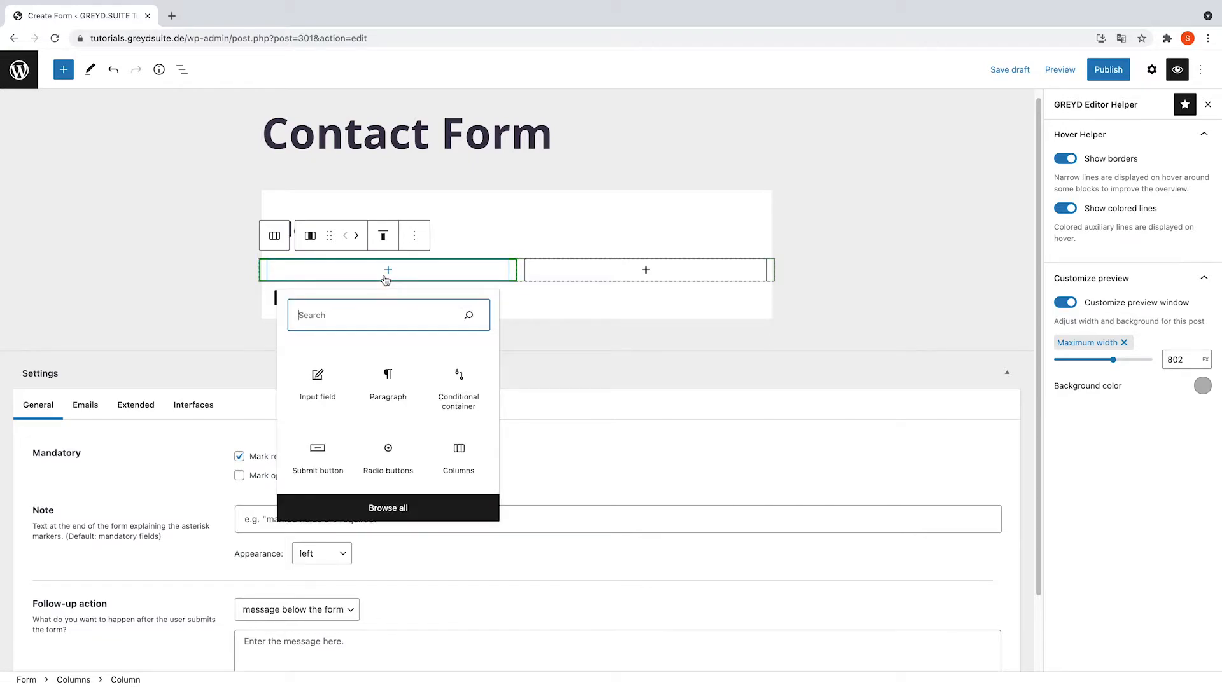
click(337, 387)
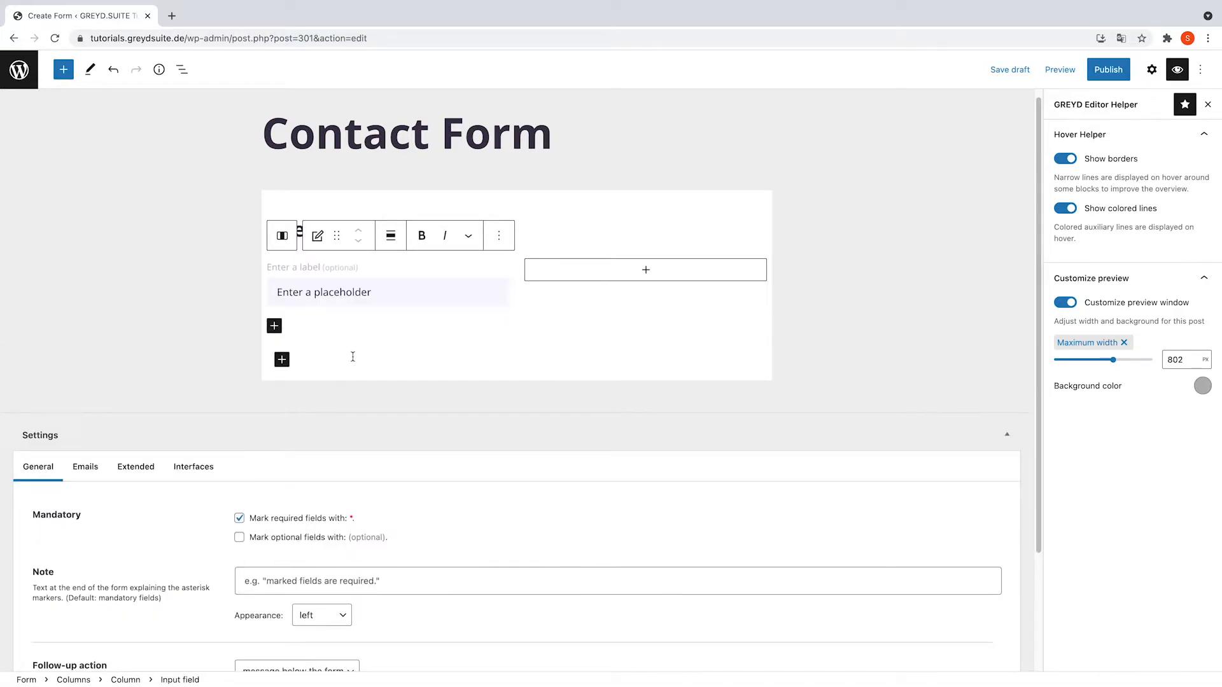
click(300, 269)
text(Name)
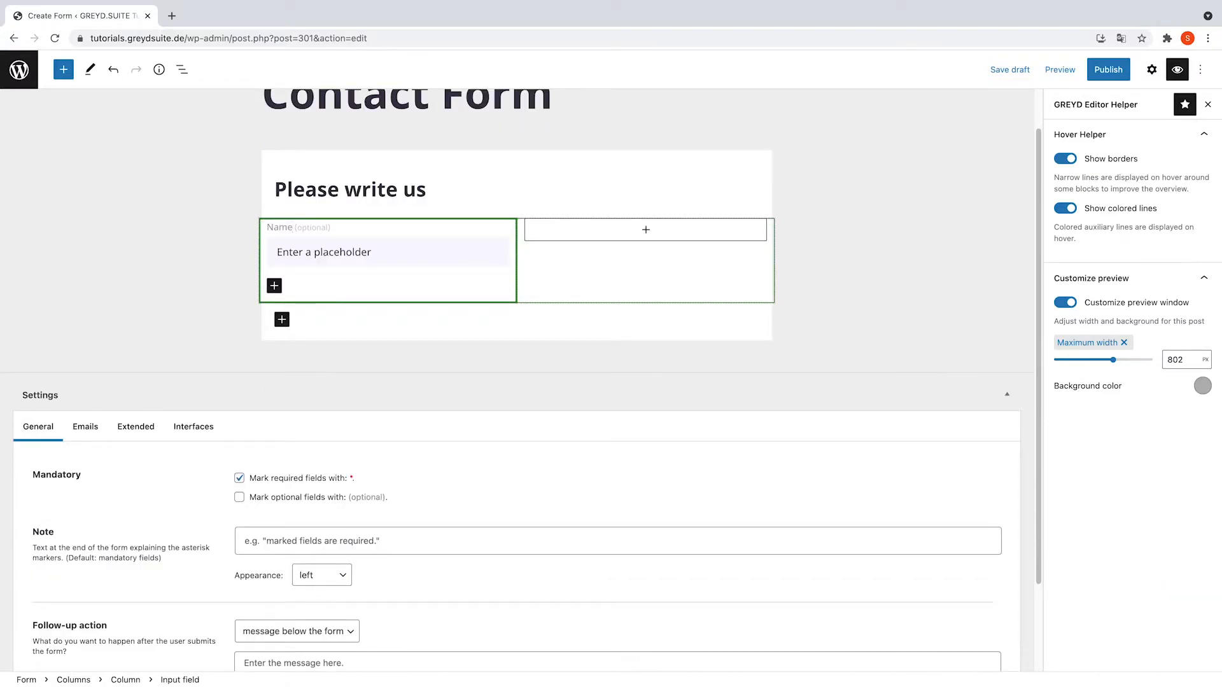
click(281, 248)
text(enter here)
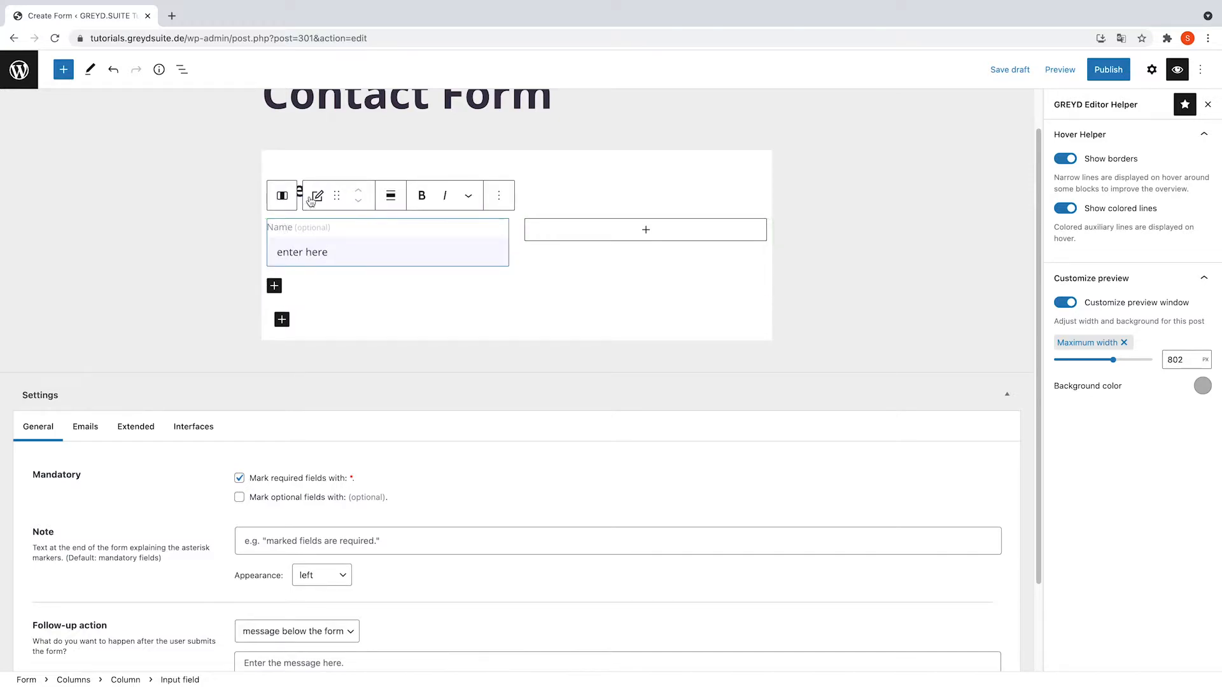
- Give the Name input the primary field style, leaving its alignment and formatting unchanged
click(311, 199)
click(356, 352)
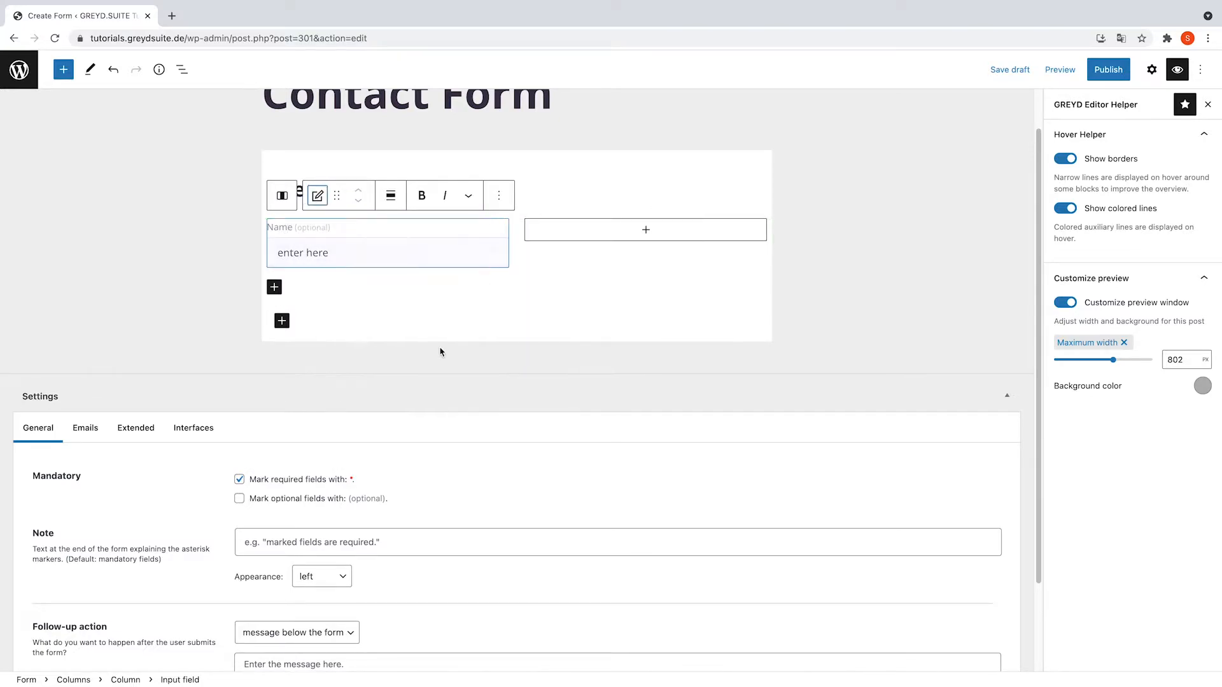
click(318, 198)
click(360, 363)
click(391, 196)
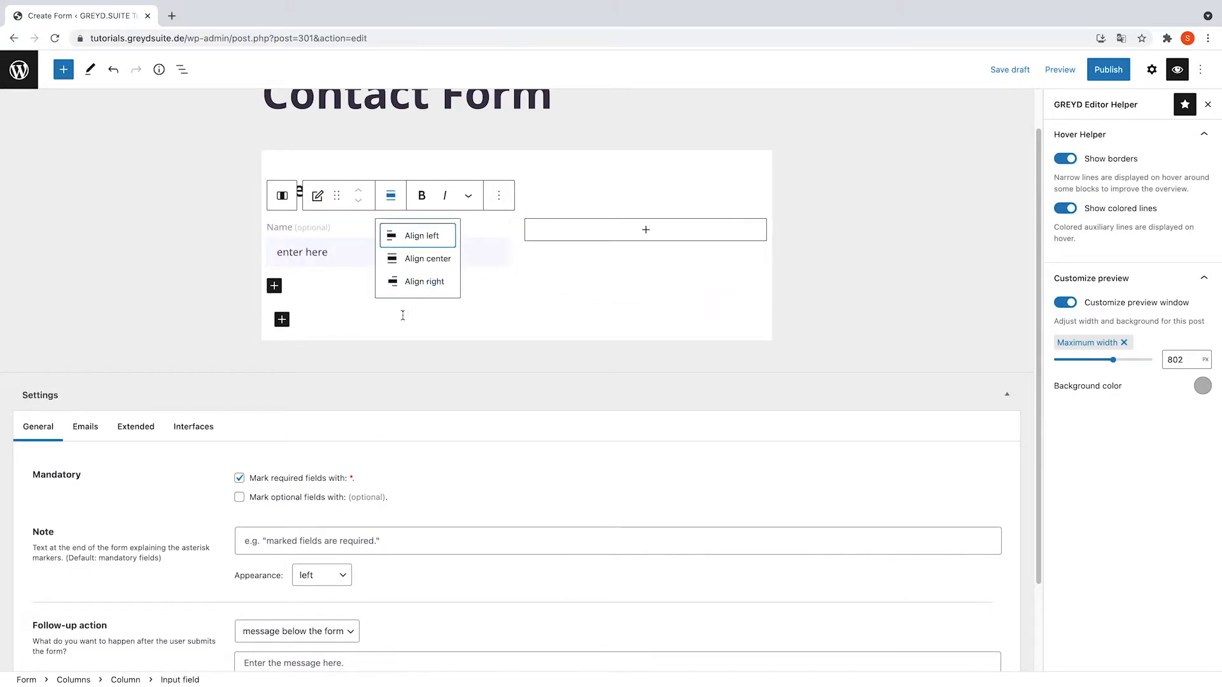
click(360, 221)
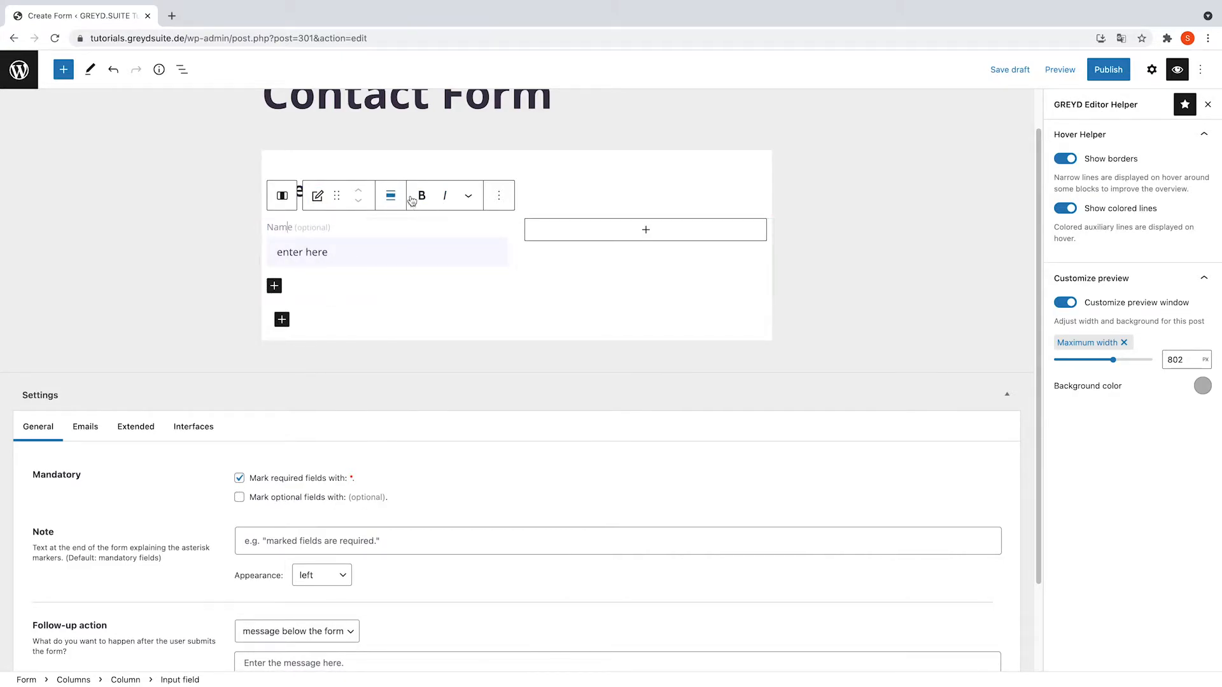
click(467, 198)
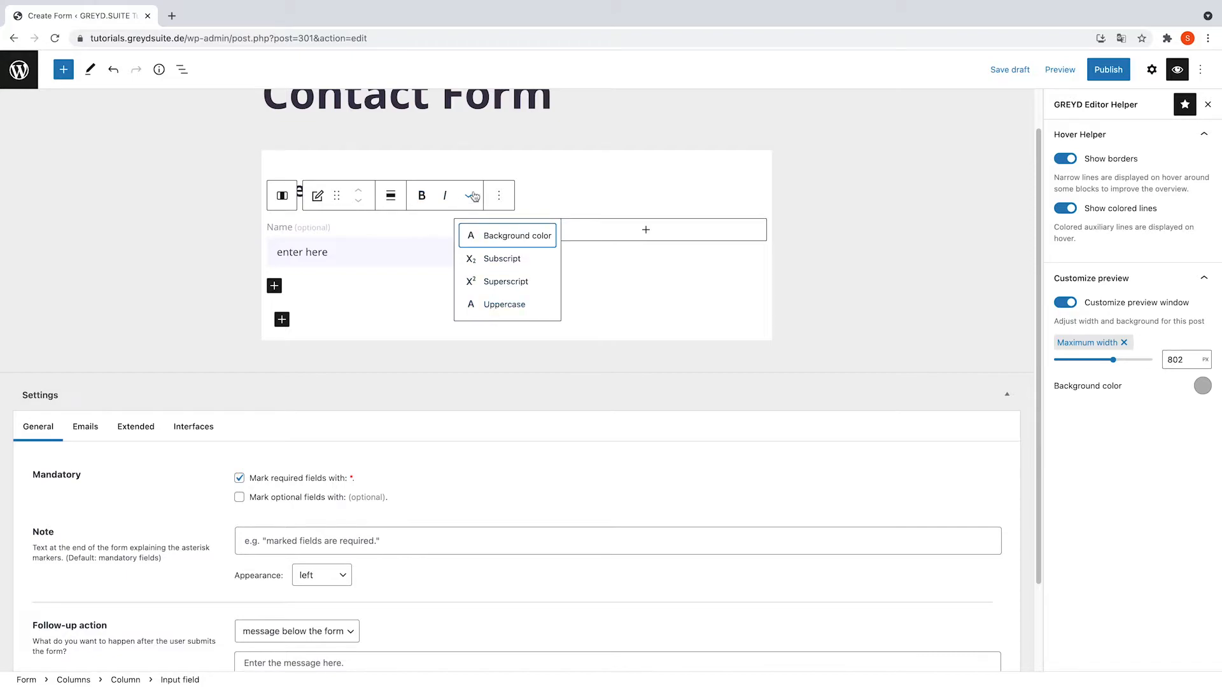
click(448, 166)
click(290, 229)
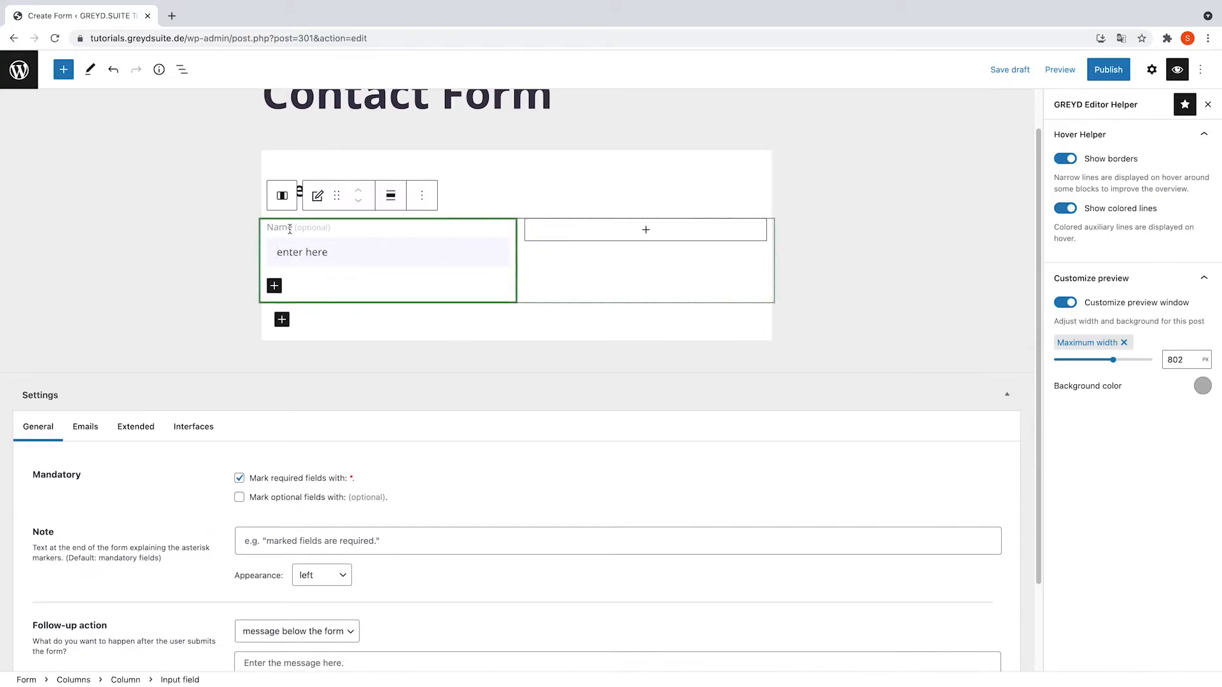
click(499, 195)
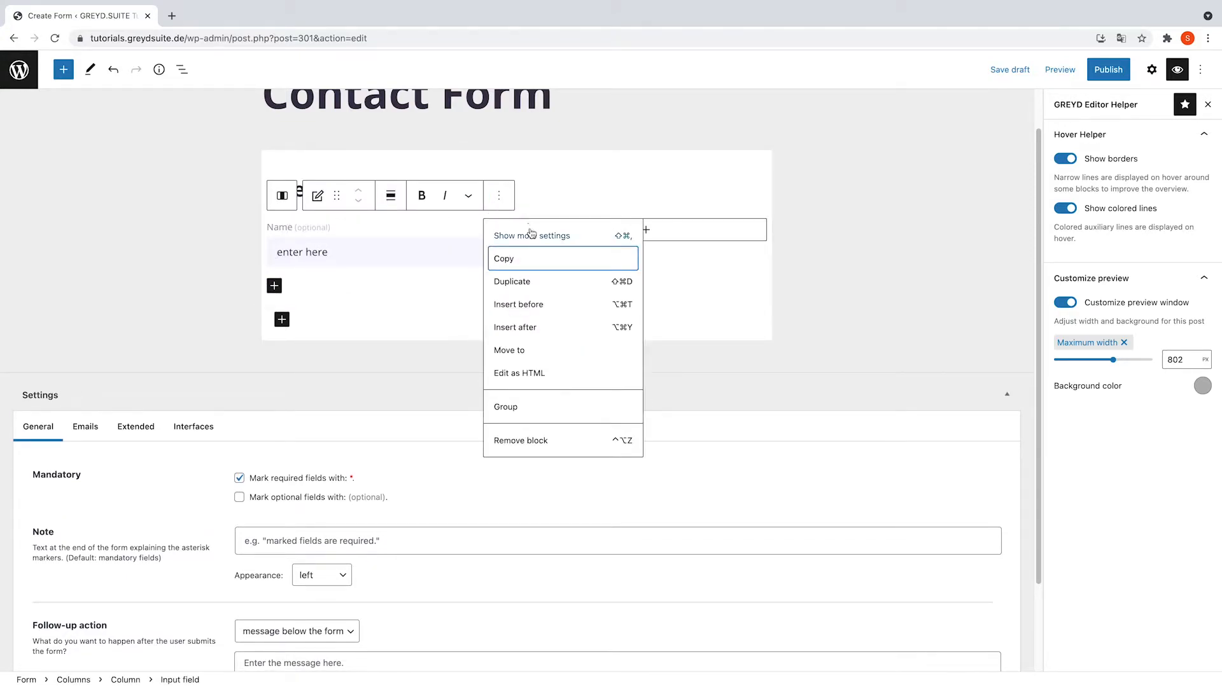
key(Return)
- Keep the field type as Text and set the field name to 'Name'
scroll(1145, 355, down, 3)
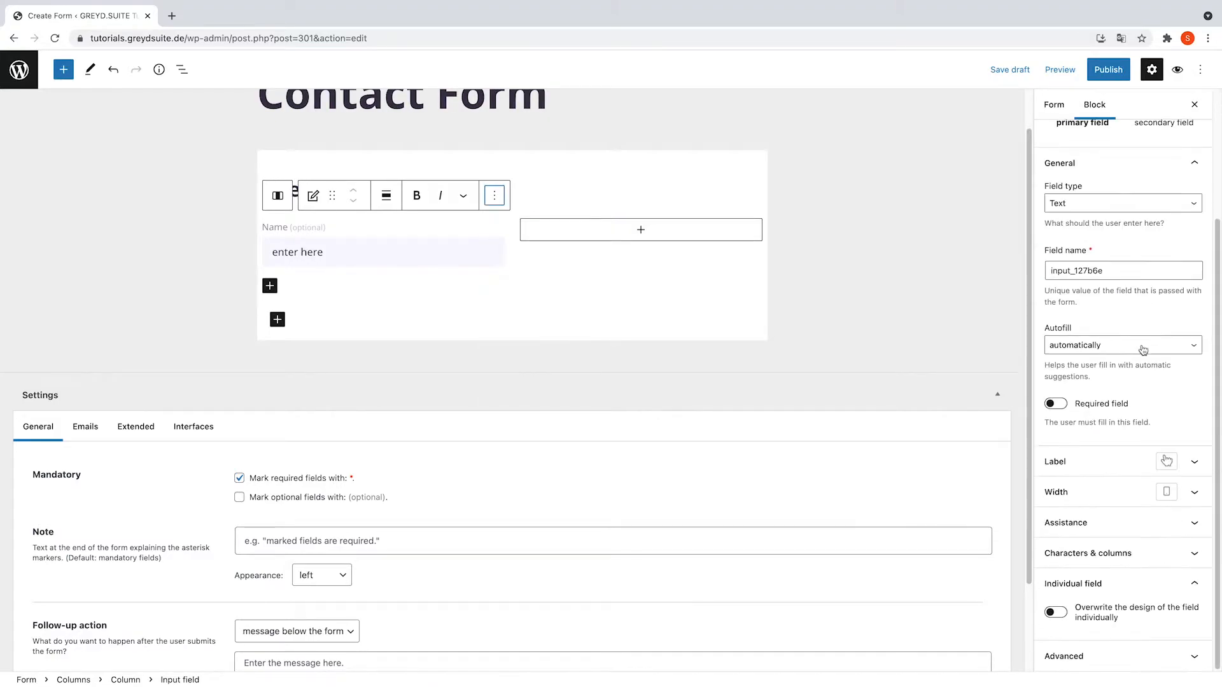
click(1088, 253)
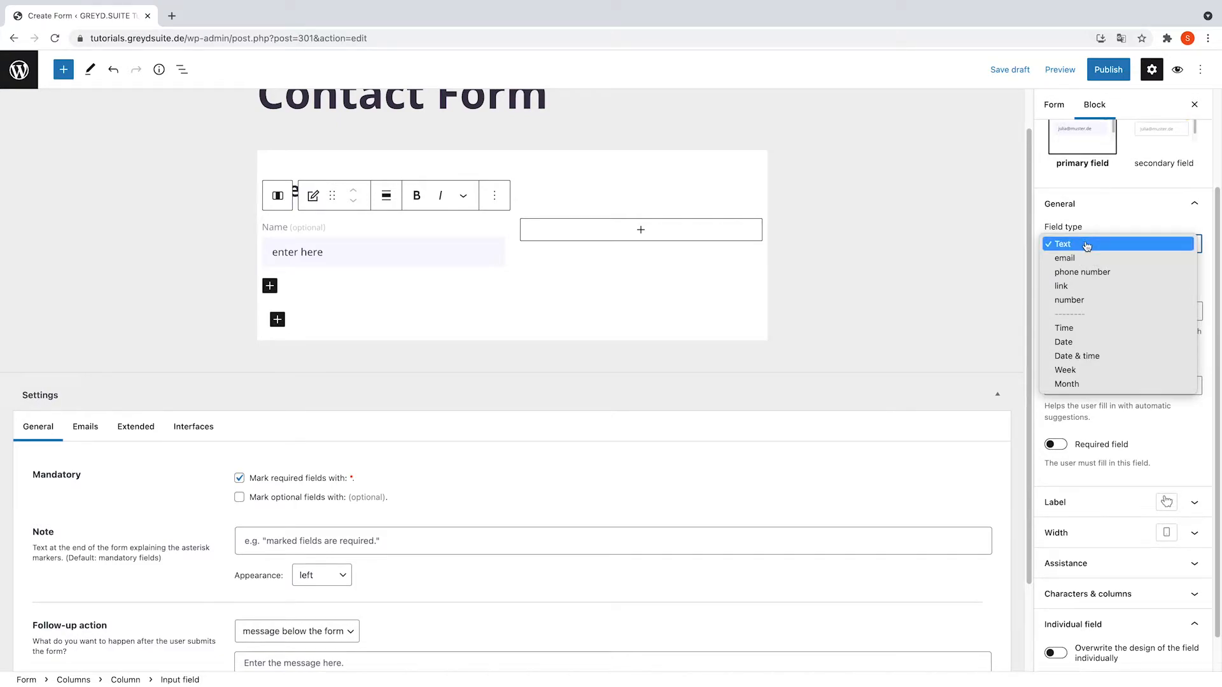
click(1086, 246)
drag(1118, 311, 1042, 318)
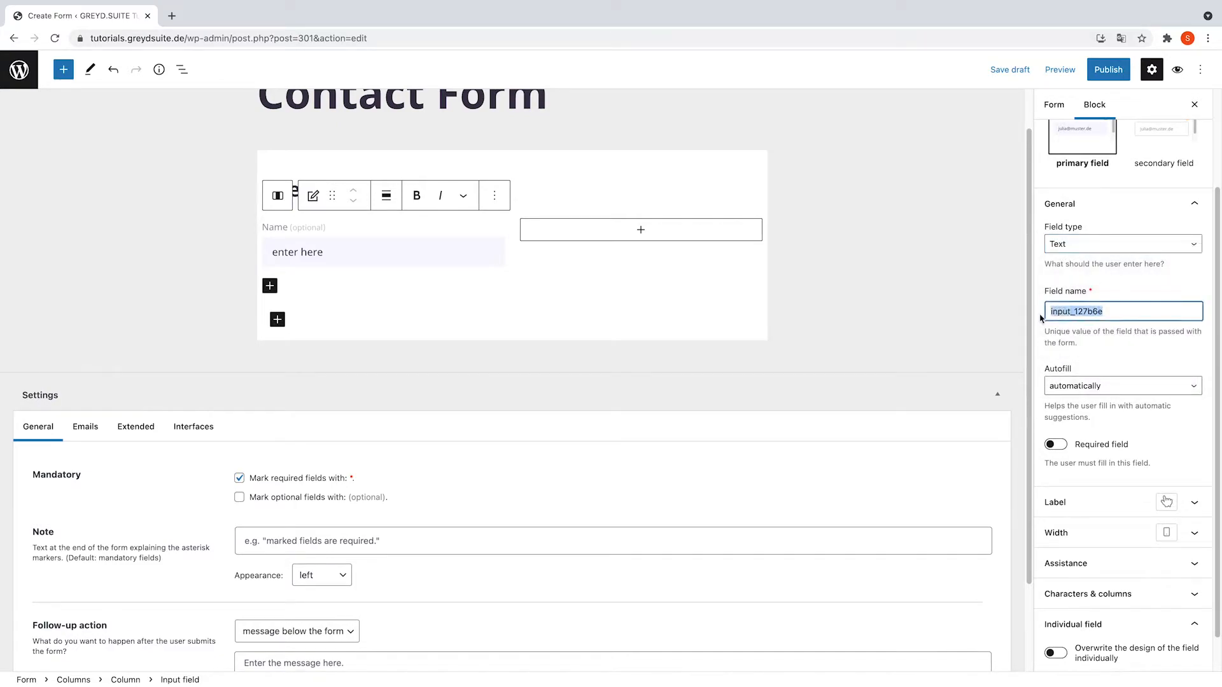
text(Name)
- Set the field's autofill to Name and mark it as required
click(1106, 386)
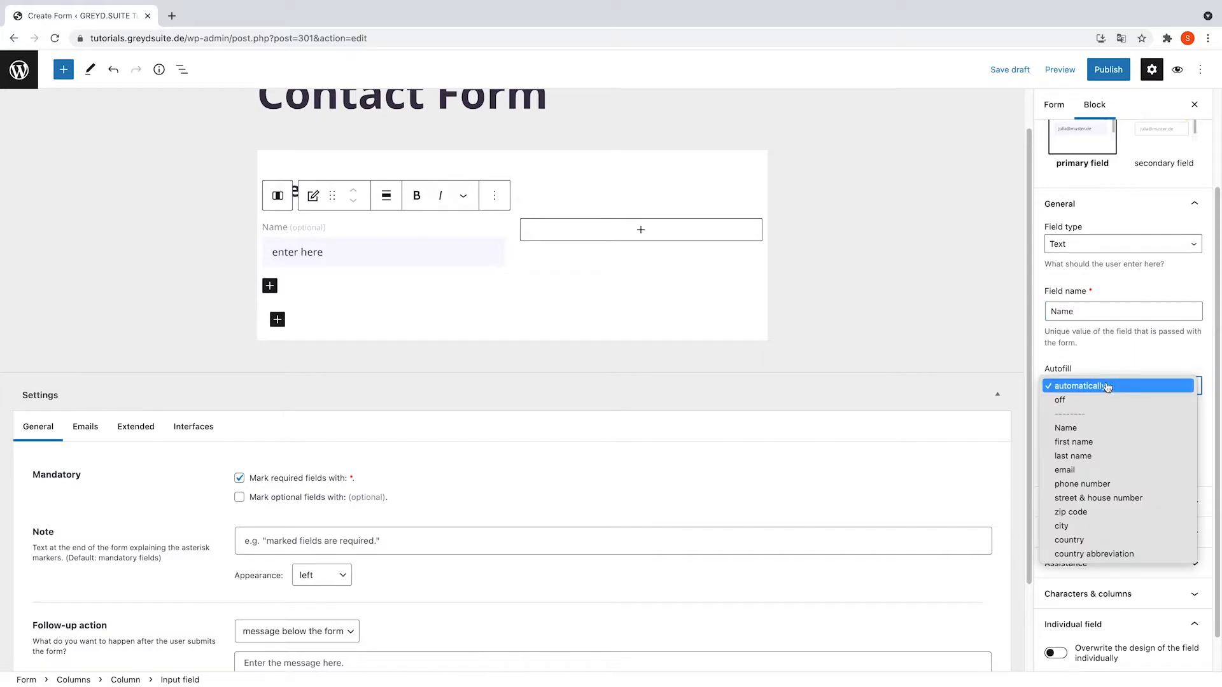
click(1074, 427)
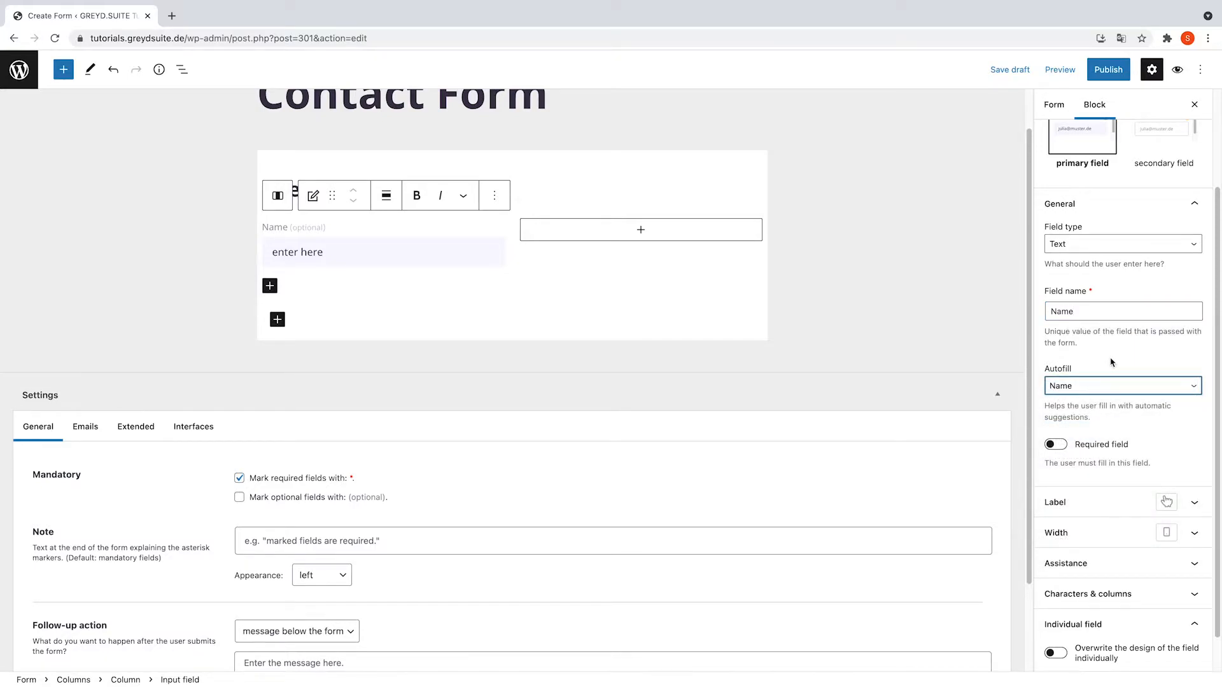
click(1062, 445)
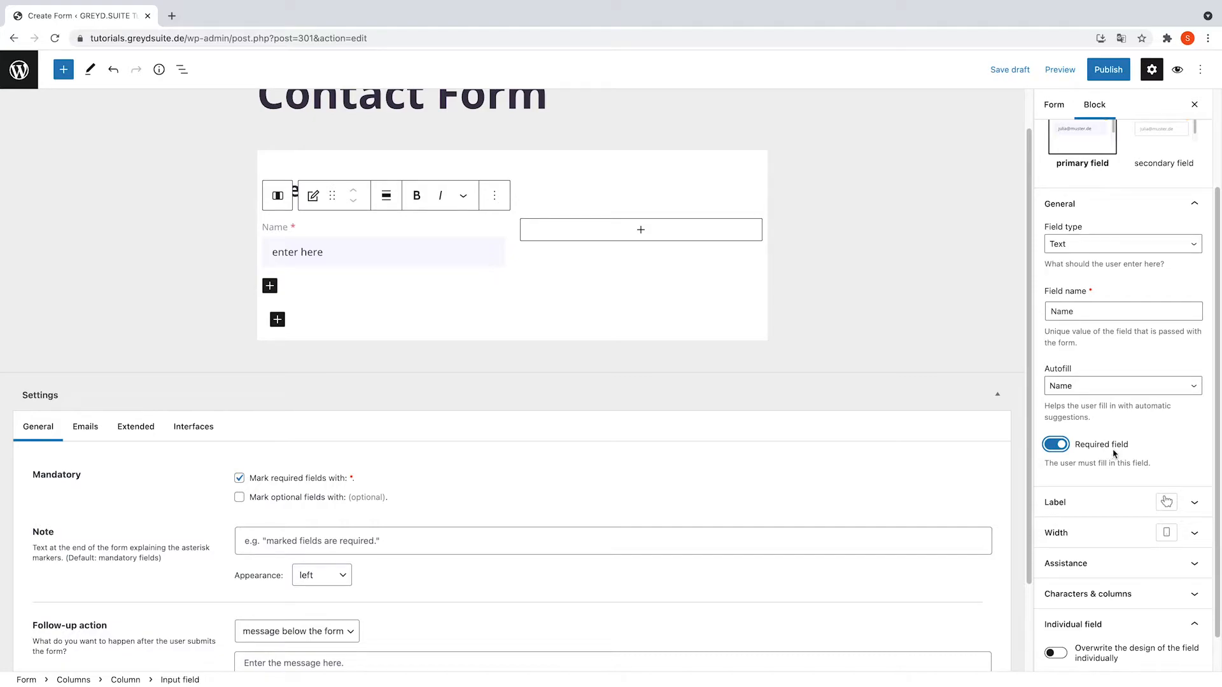
click(1189, 506)
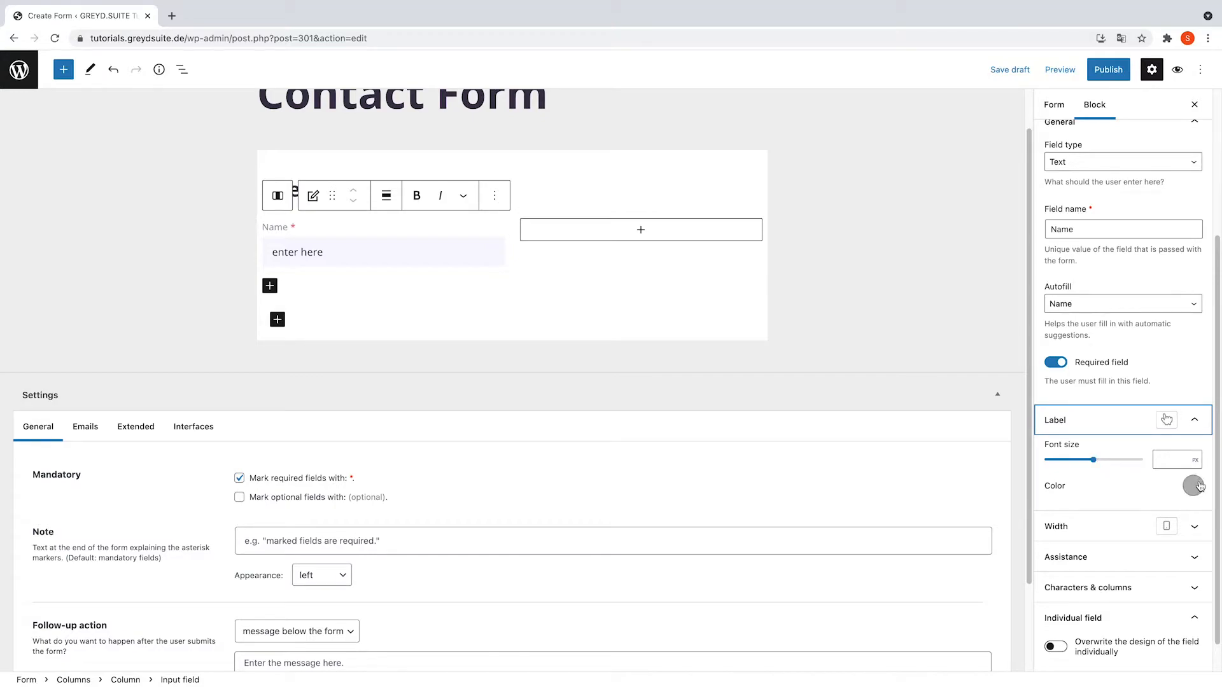
- Widen the Name field to 561 px using the Width slider
click(1166, 420)
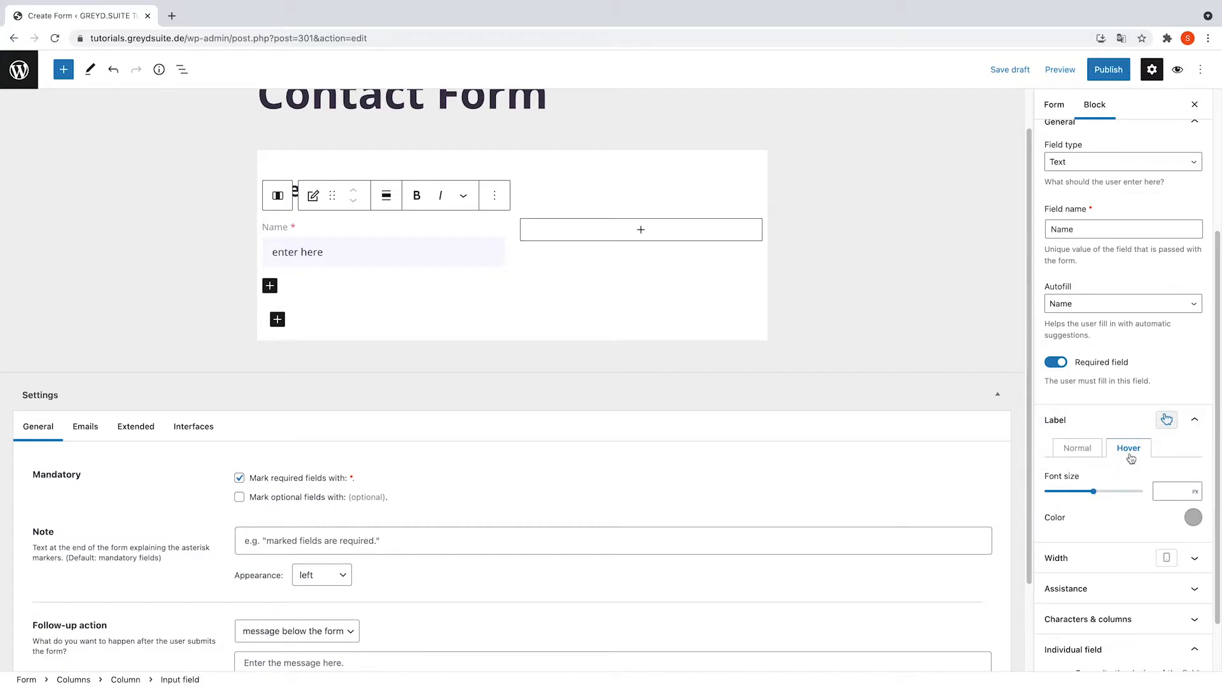
click(1184, 564)
mouse_move(1093, 598)
mouse_down()
mouse_move(1108, 601)
mouse_move(1047, 604)
mouse_move(1109, 602)
mouse_up()
click(1166, 557)
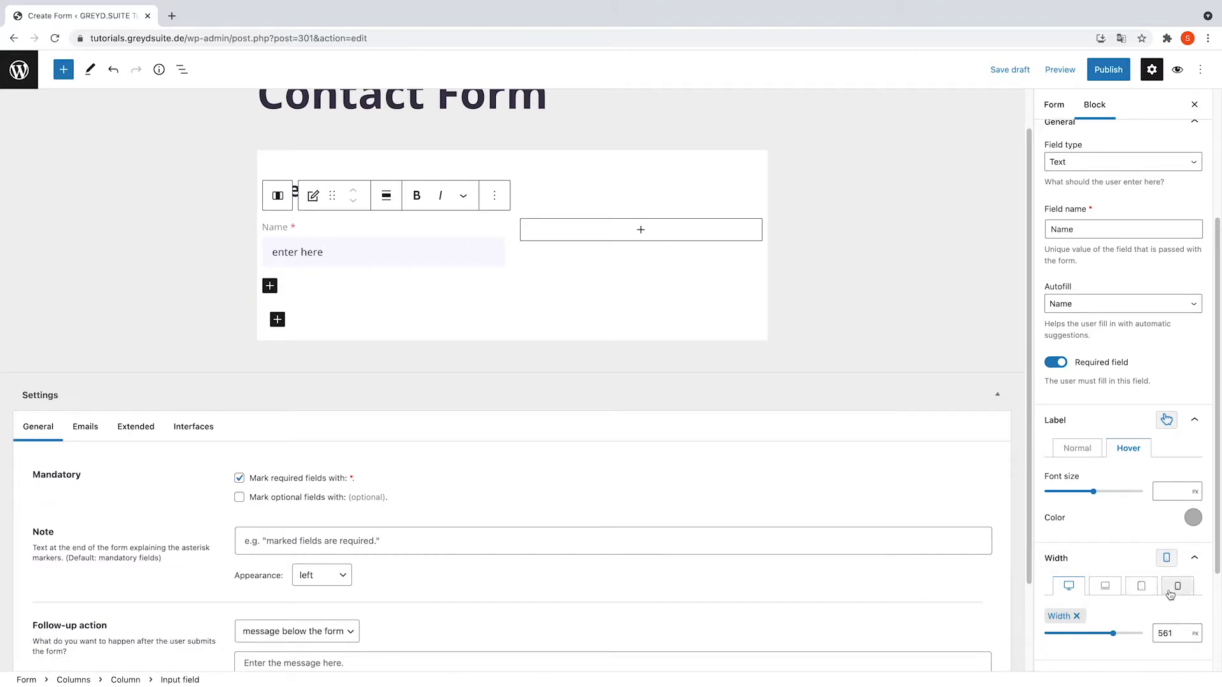
scroll(1165, 592, down, 1)
scroll(1165, 592, down, 3)
- Add a 'Lorem ipsum' assistance tooltip, then delete it again
click(1145, 517)
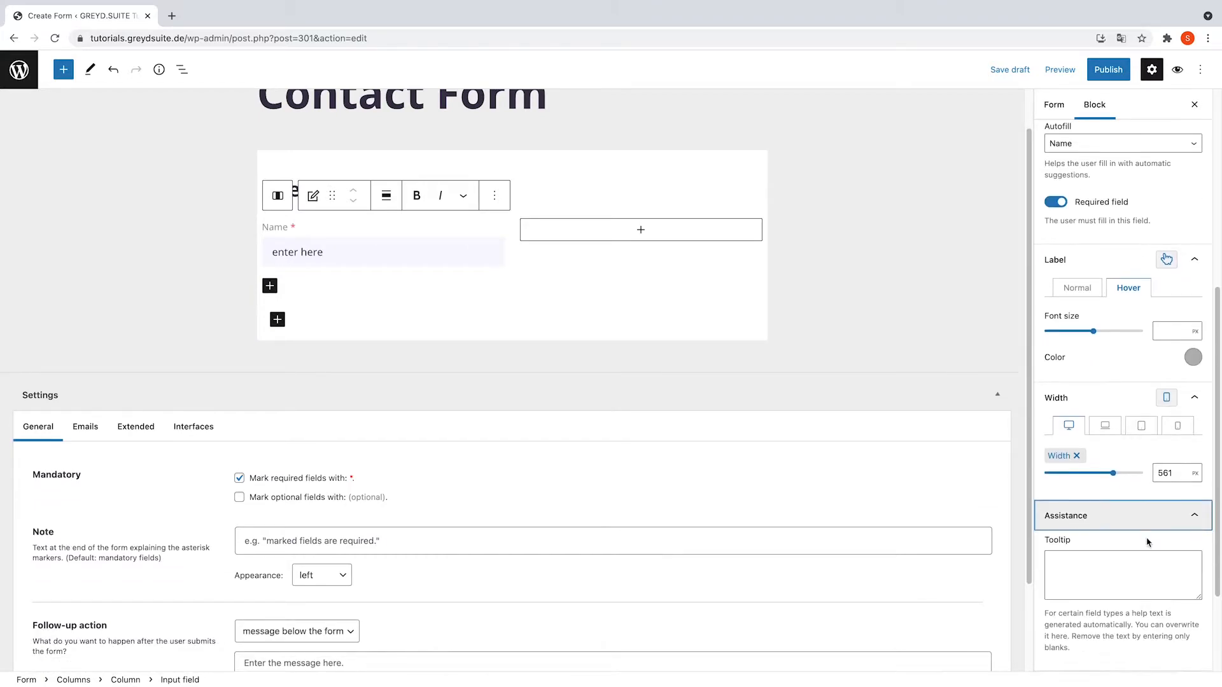
click(1099, 565)
text(Lorem ipsum)
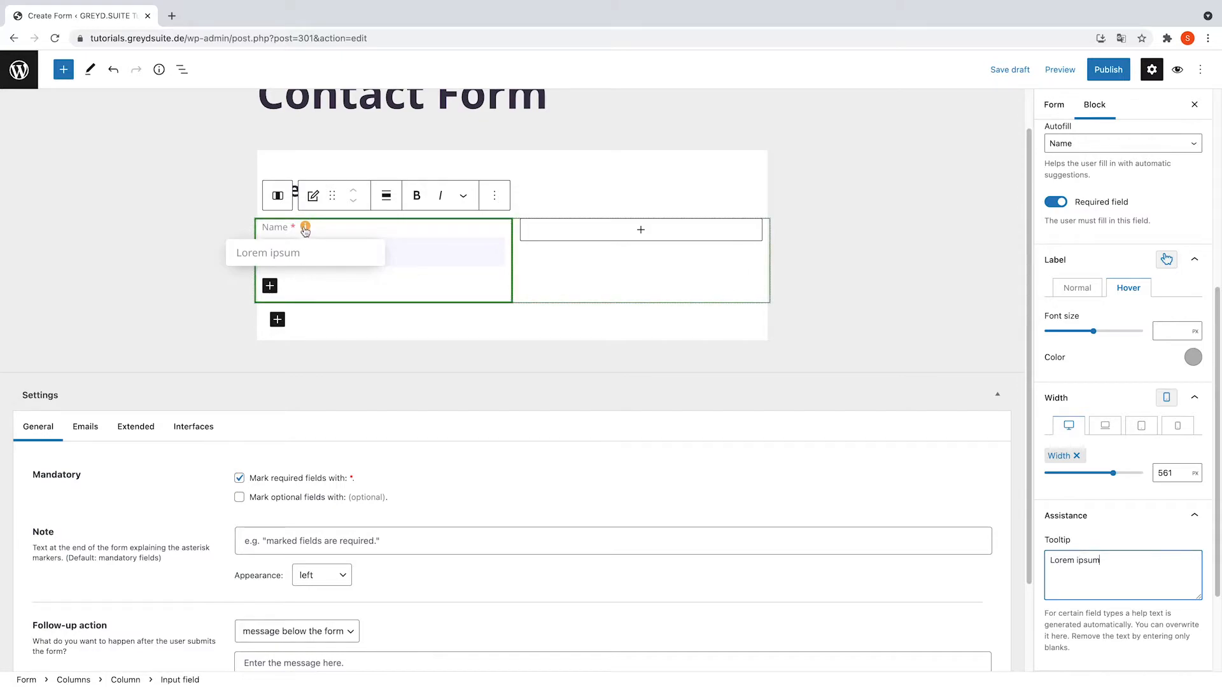
drag(1104, 562, 1049, 561)
key(BackSpace)
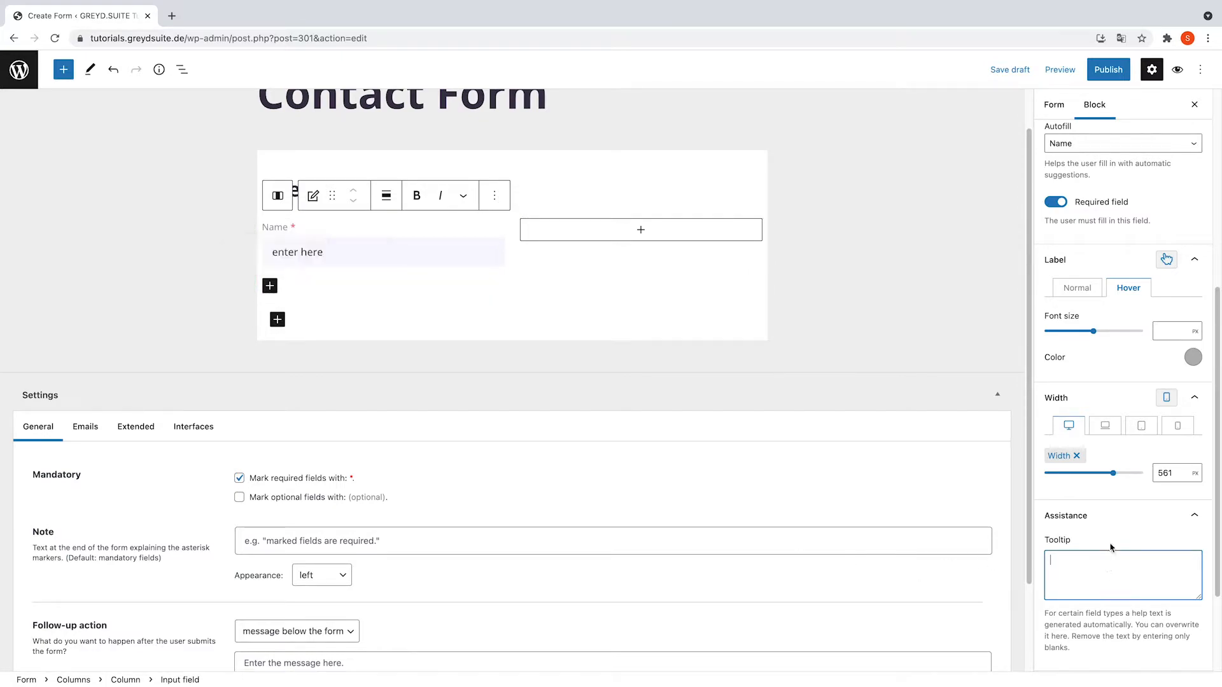
click(1111, 535)
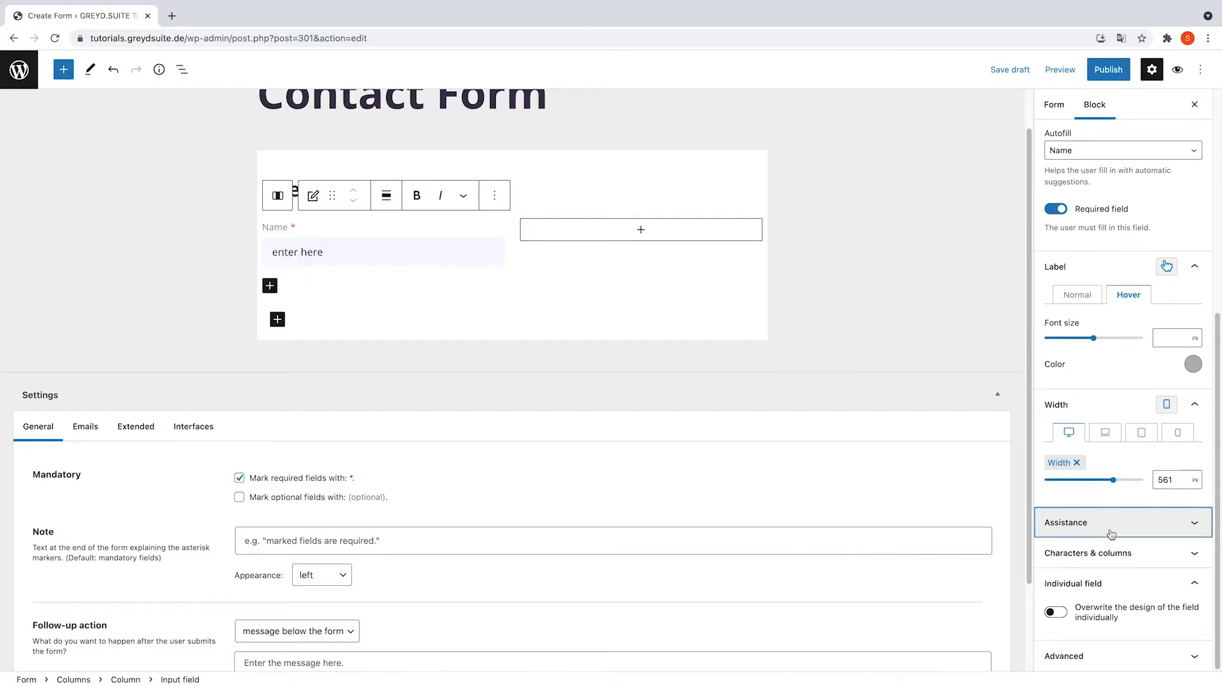
- Switch individual field design on, then back off, leaving the field's design unchanged
click(1120, 553)
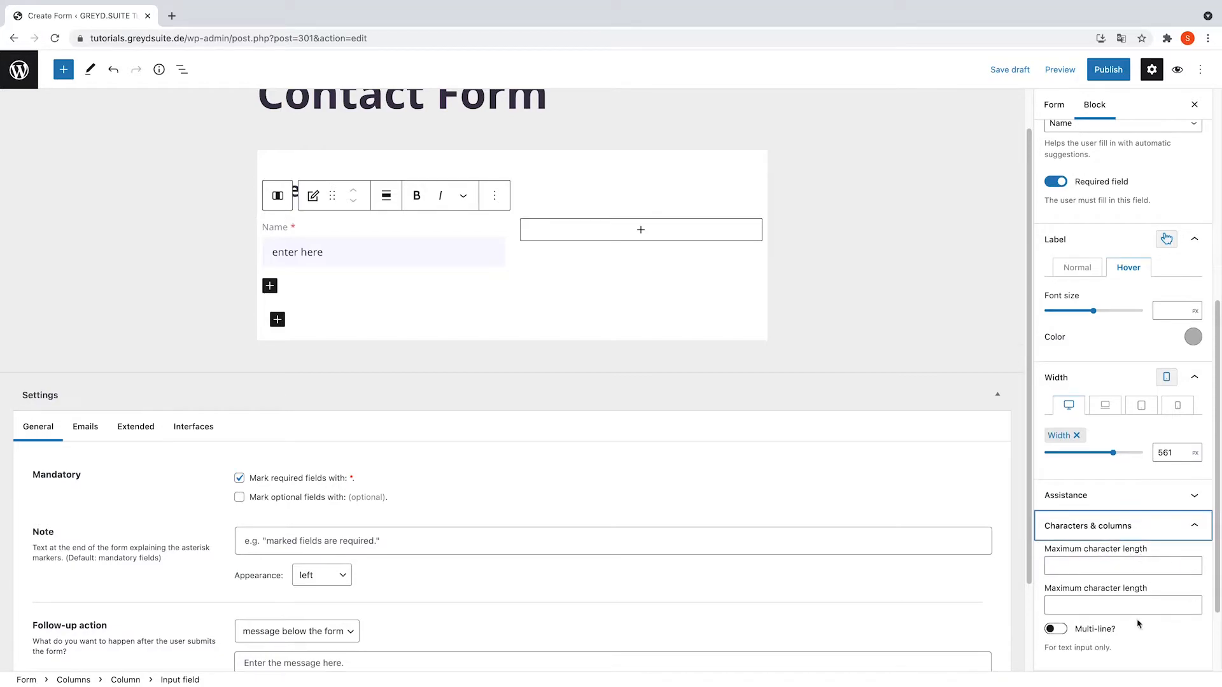
scroll(1089, 598, down, 1)
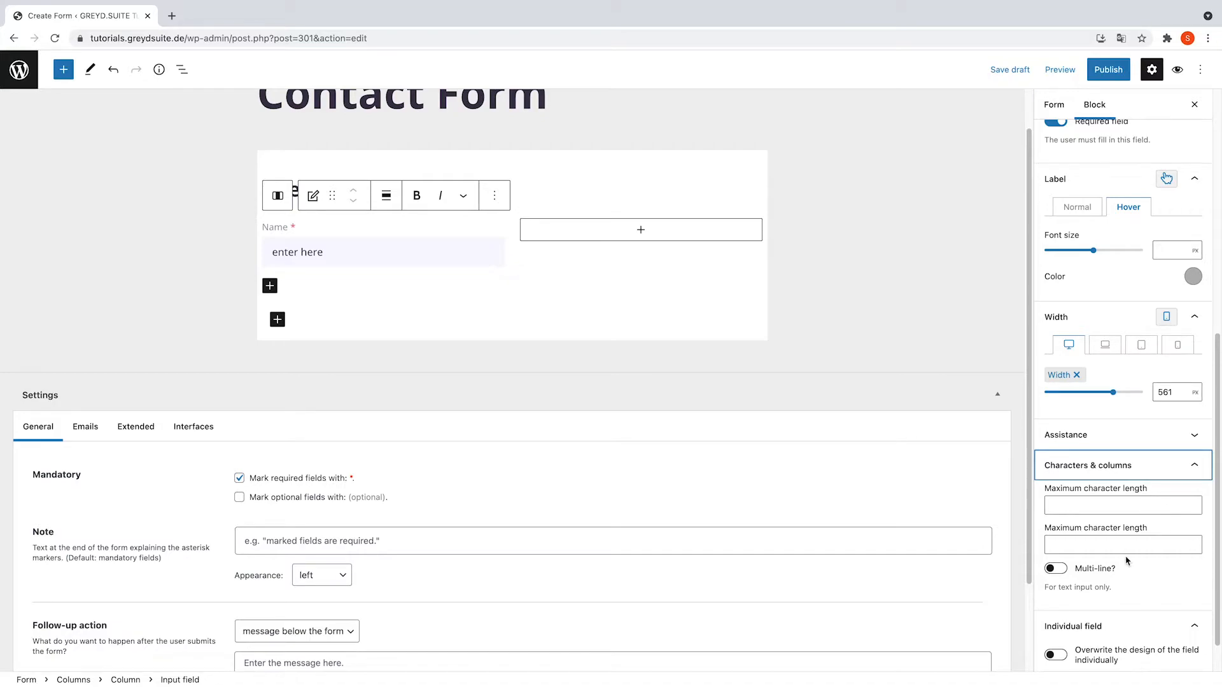
scroll(1127, 560, down, 1)
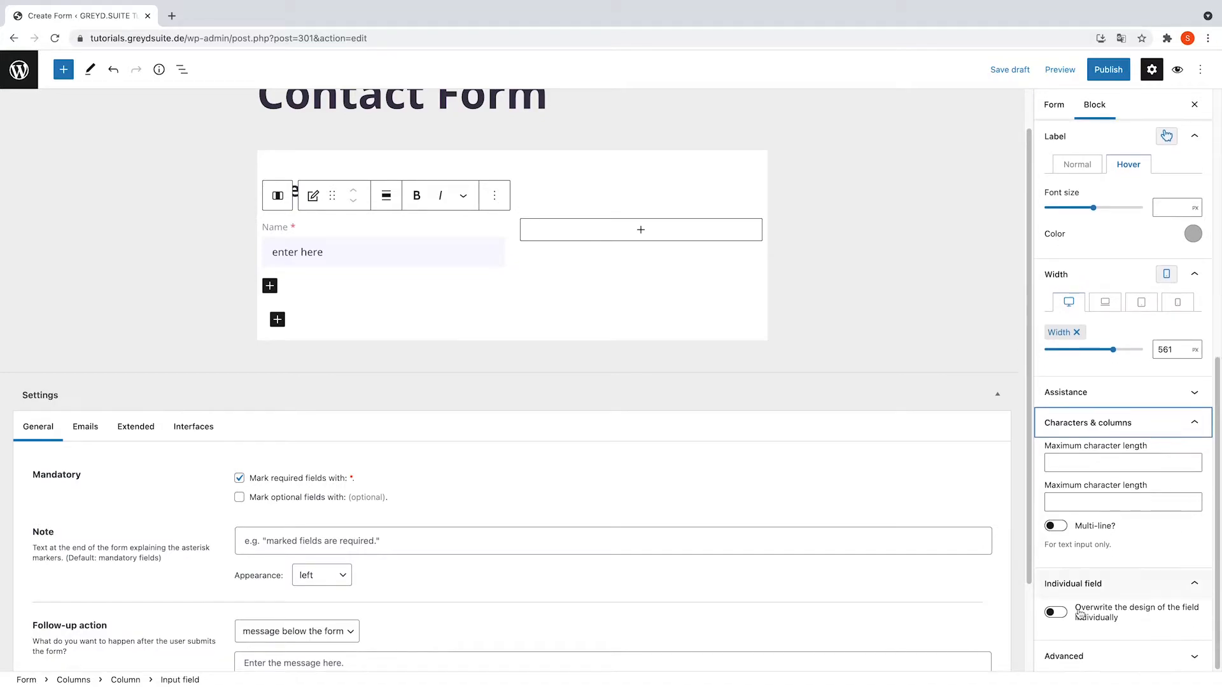
click(1121, 612)
scroll(1117, 591, down, 3)
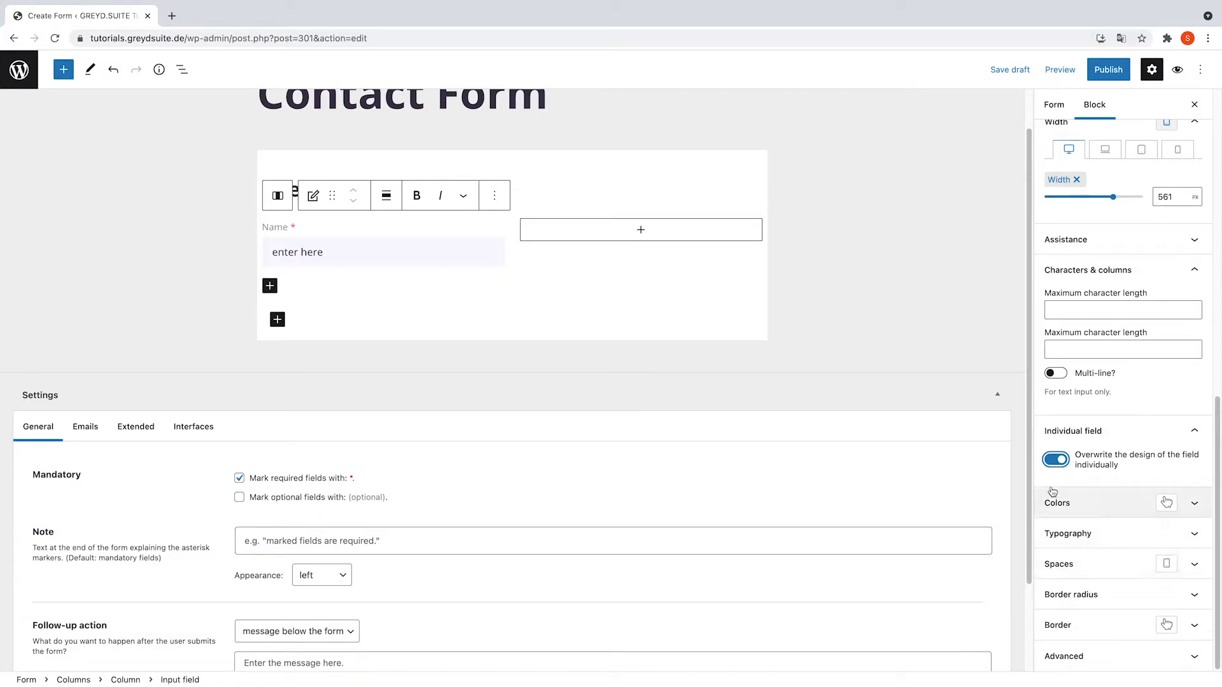
click(1049, 462)
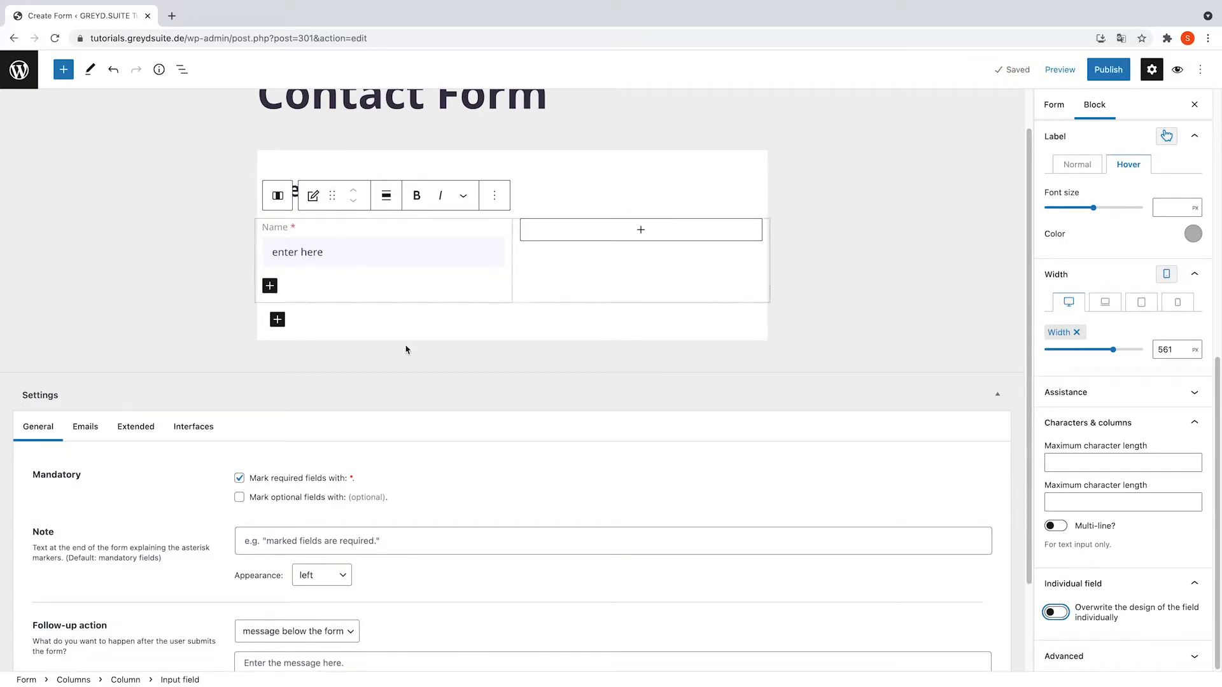
click(488, 203)
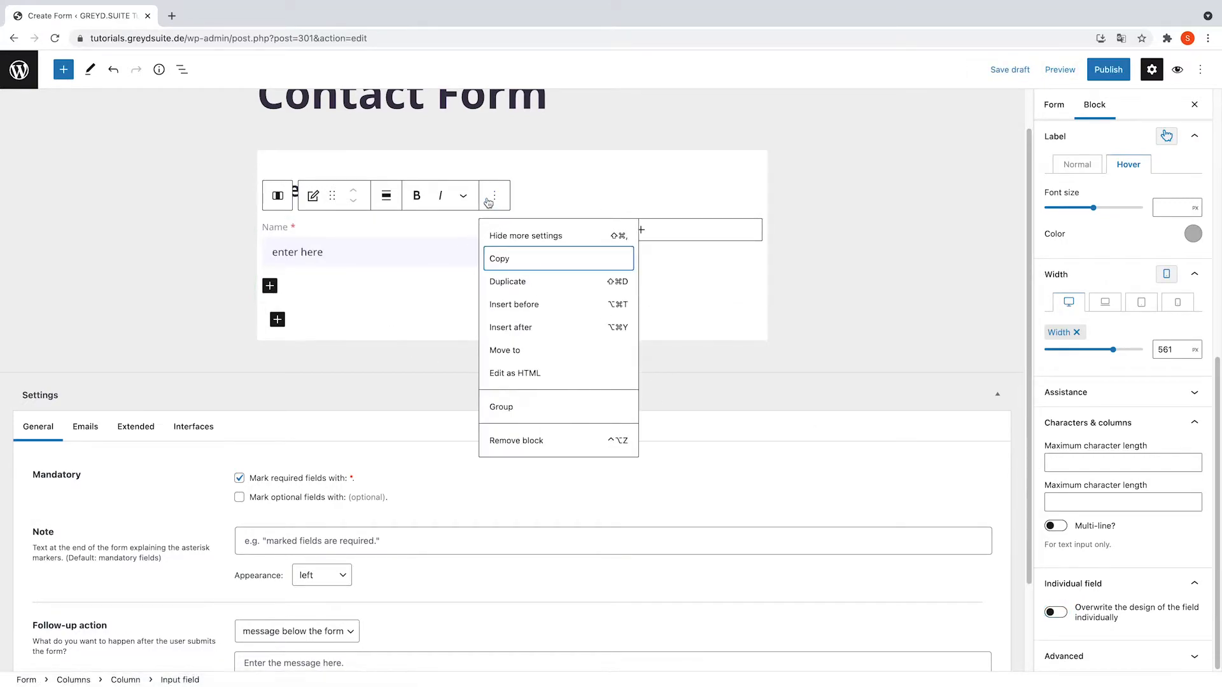
- Paste a copy of the Name field into the right column and rename its label and field name to 'Surname'
click(515, 268)
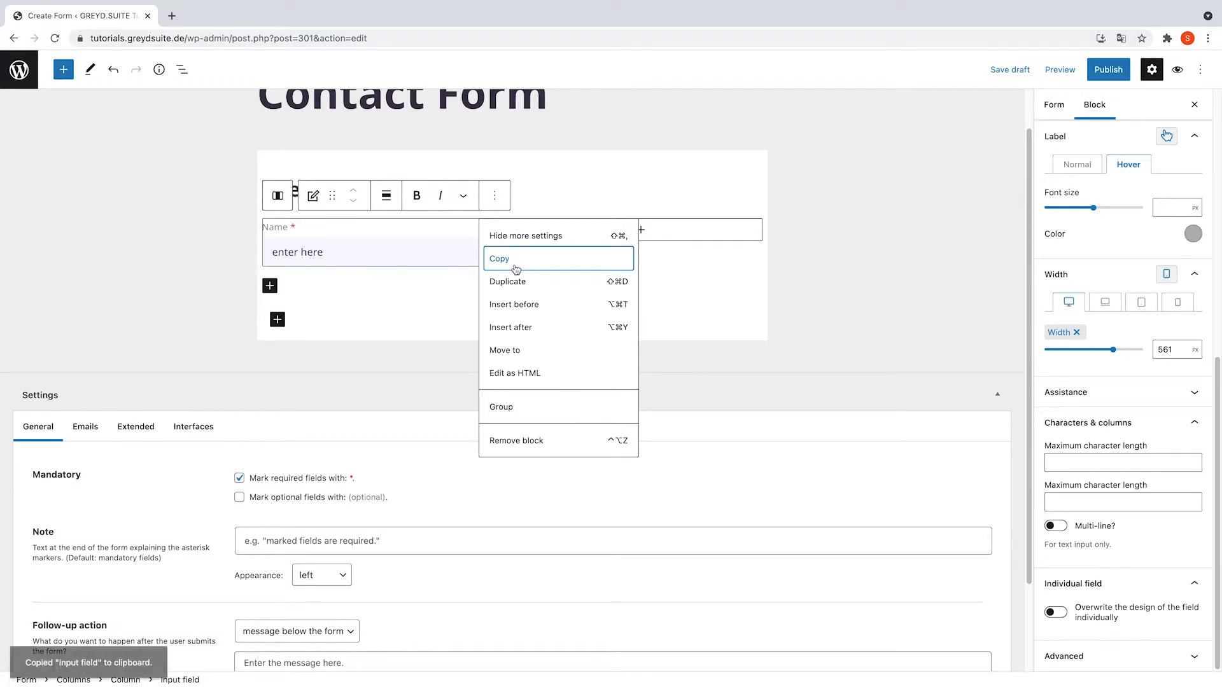
click(658, 232)
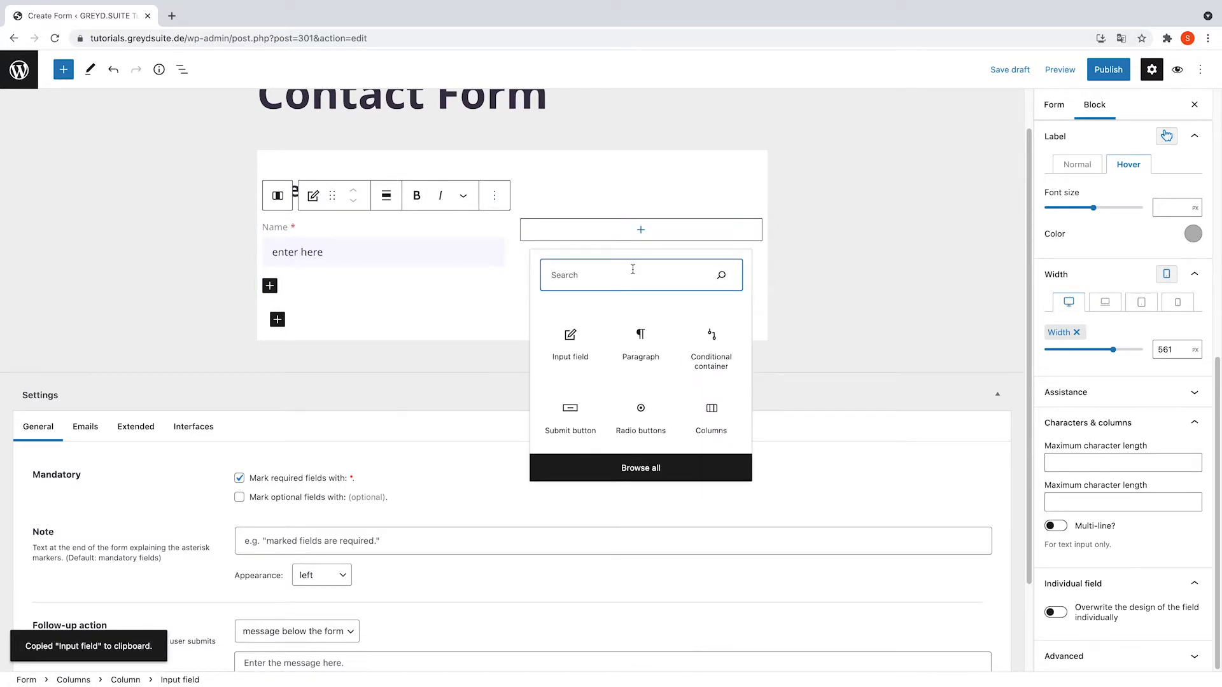
click(640, 347)
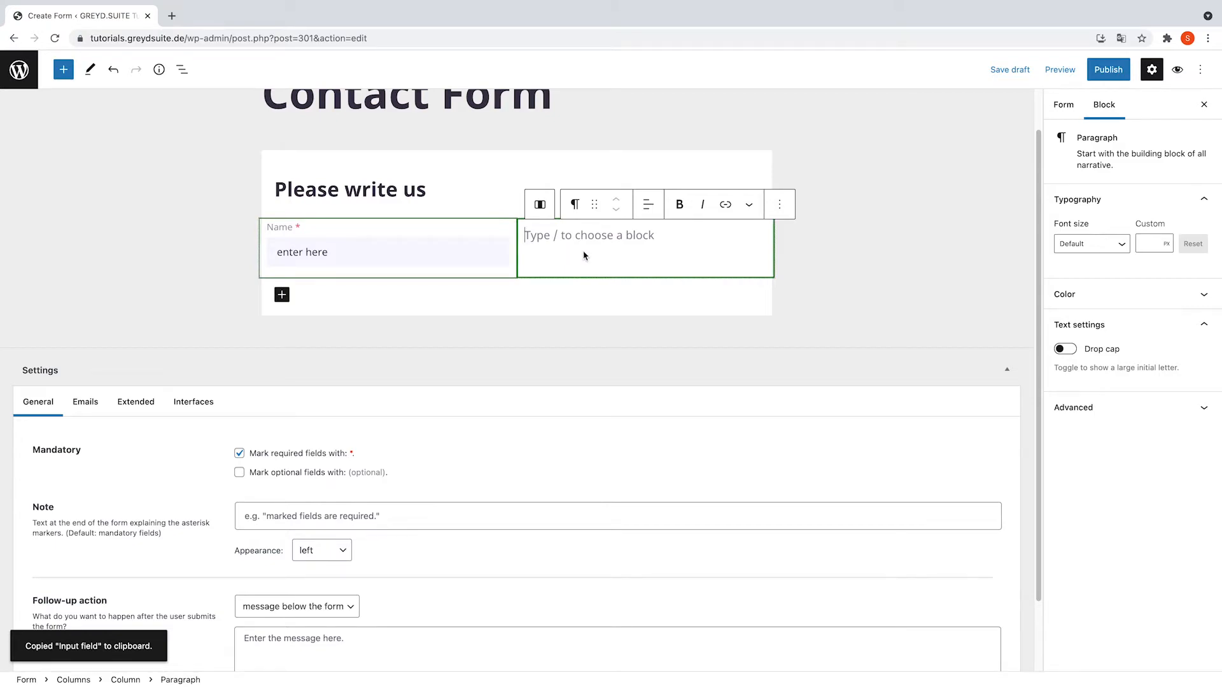
key(ctrl+v)
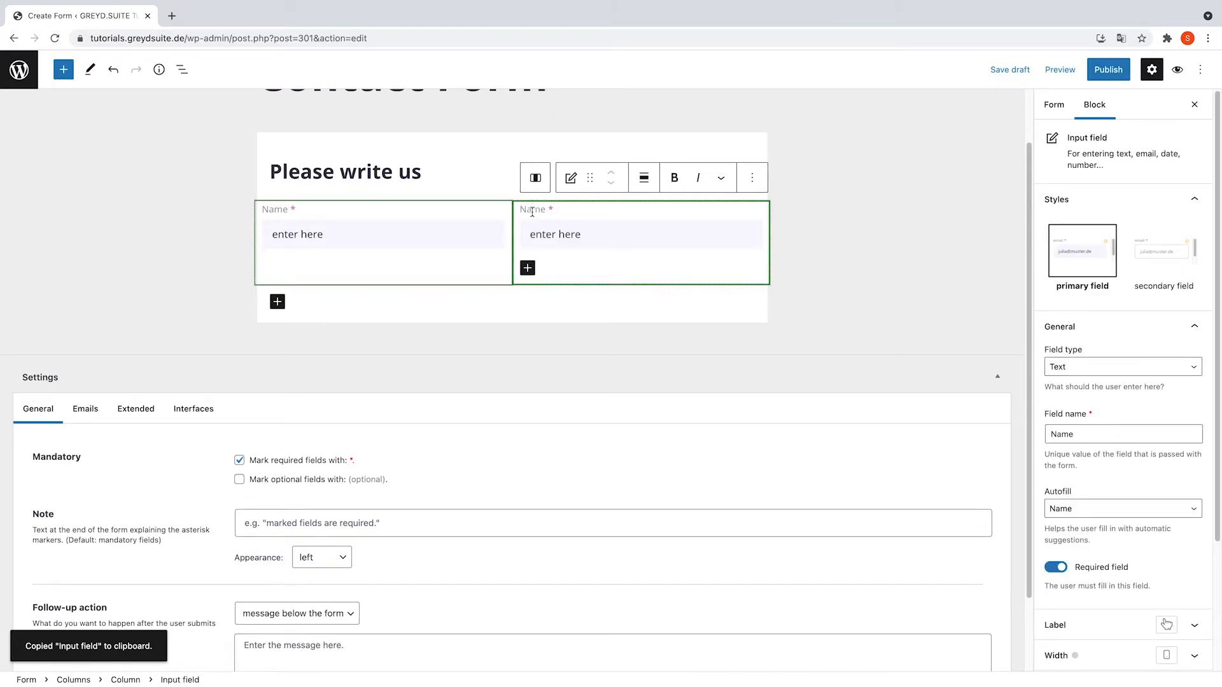
double_click(532, 210)
text(Surname)
double_click(1081, 435)
text(Surnam)
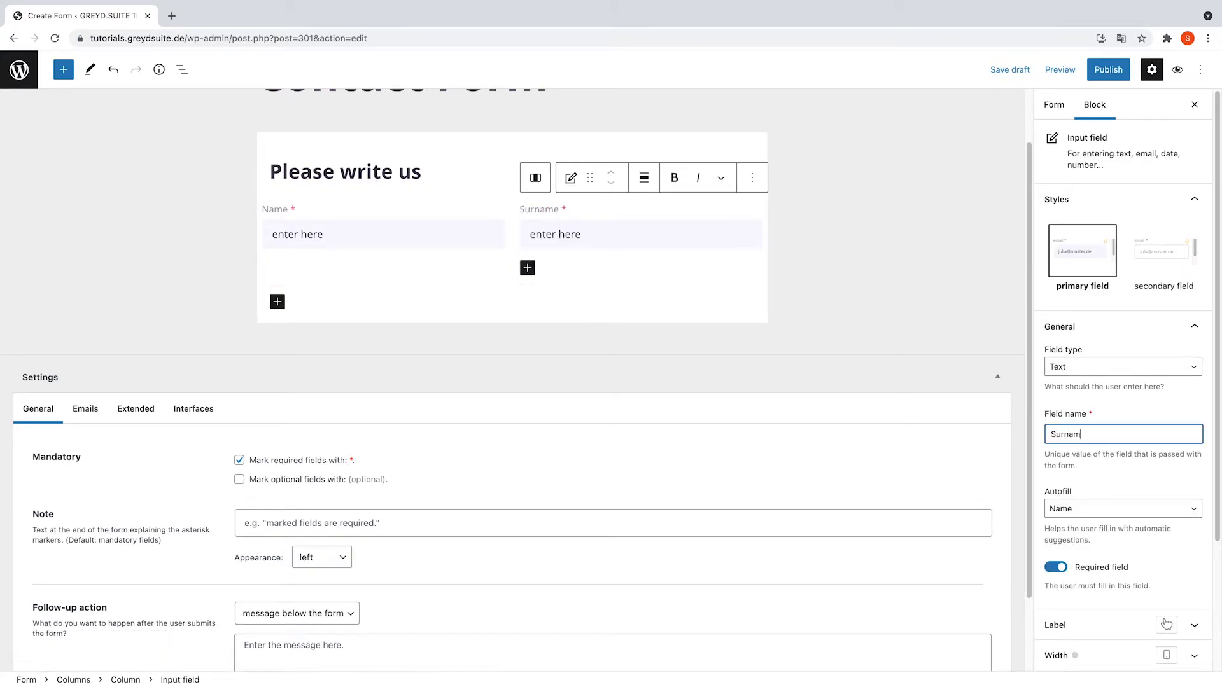
click(277, 302)
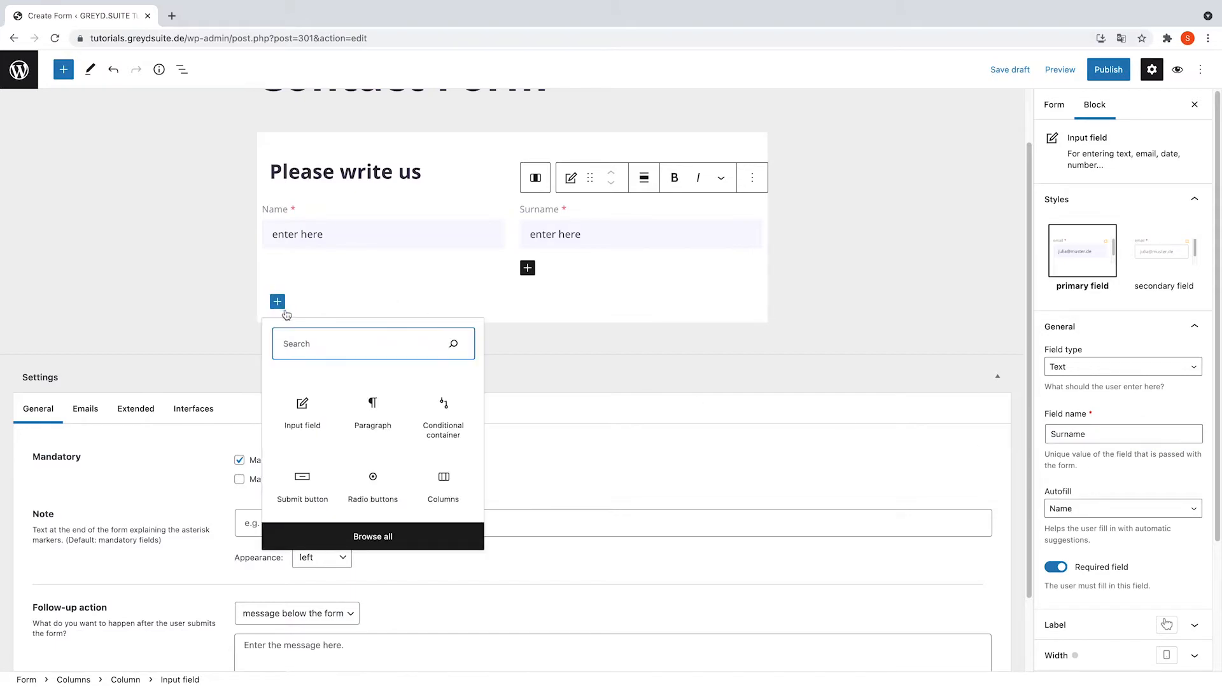
- Add an input field below the columns labelled 'Email address' with placeholder 'enter here'
click(303, 423)
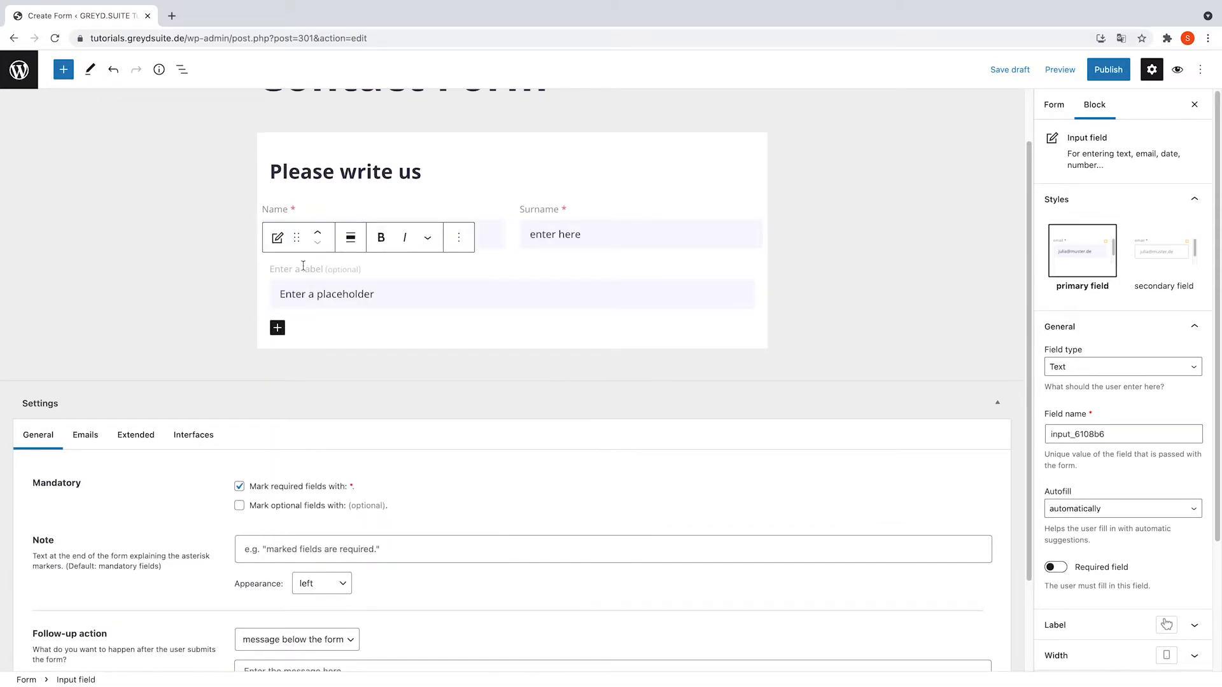
scroll(300, 269, down, 2)
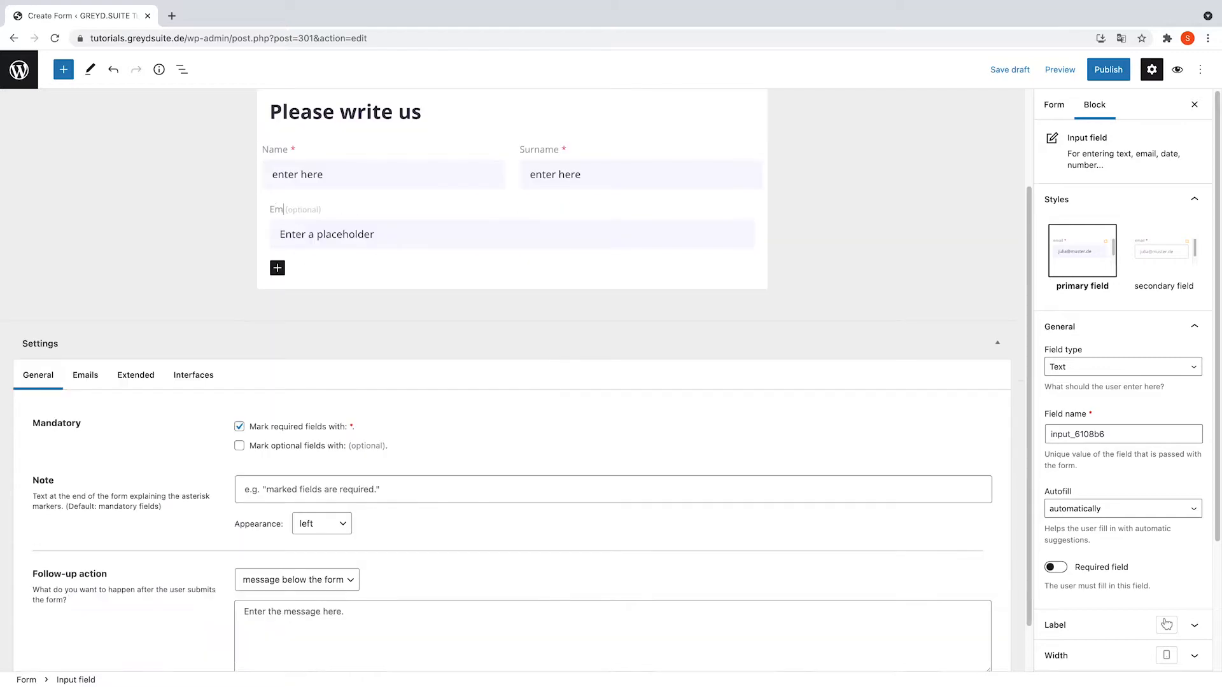
text(Email address)
click(323, 223)
text(enter here)
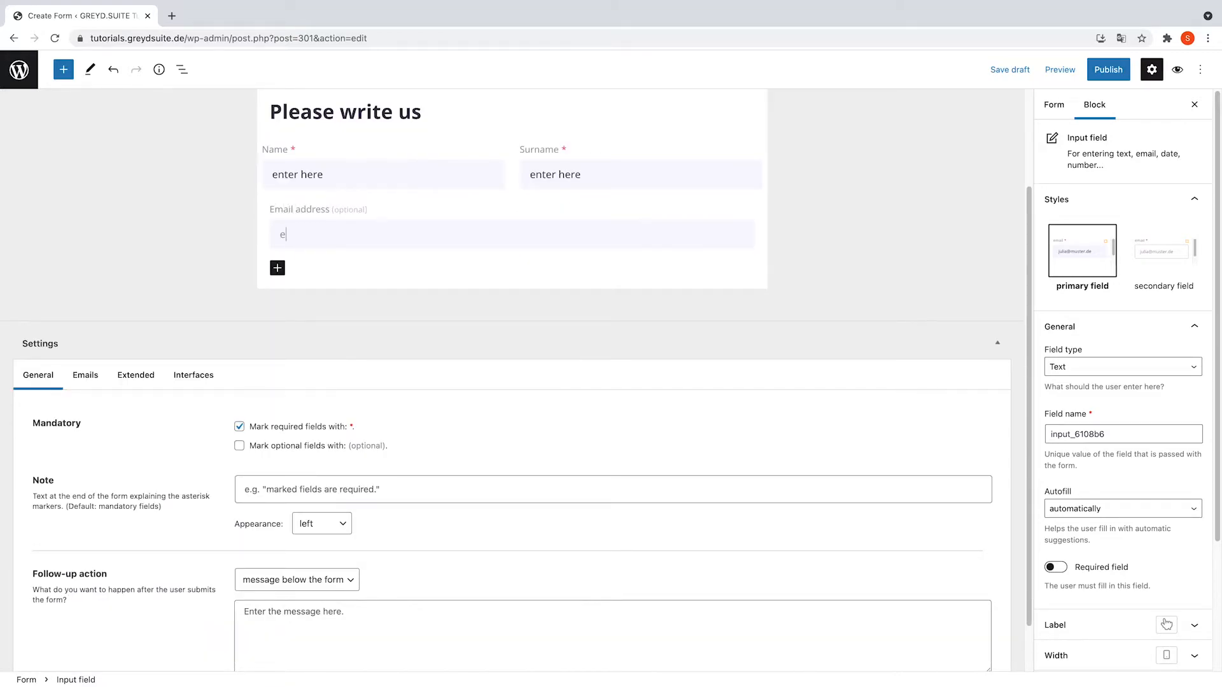
- Make it a required email-type field named 'Email' with email autofill
click(1111, 366)
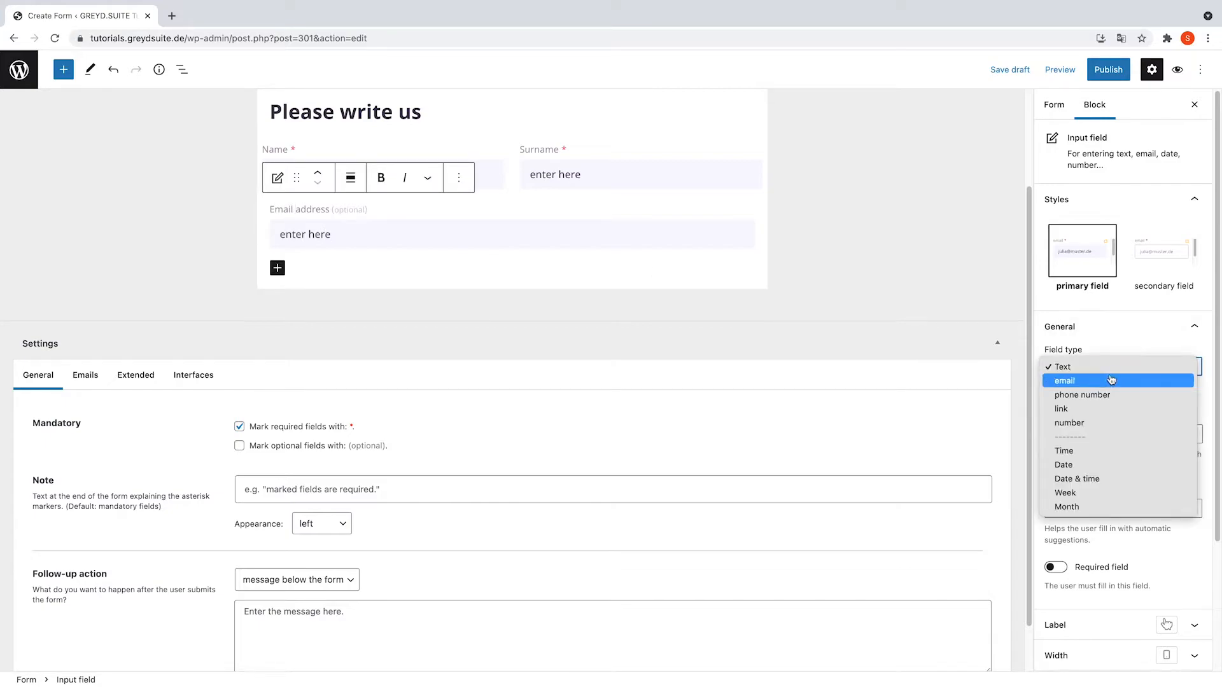
click(1082, 379)
double_click(1082, 434)
text(Email)
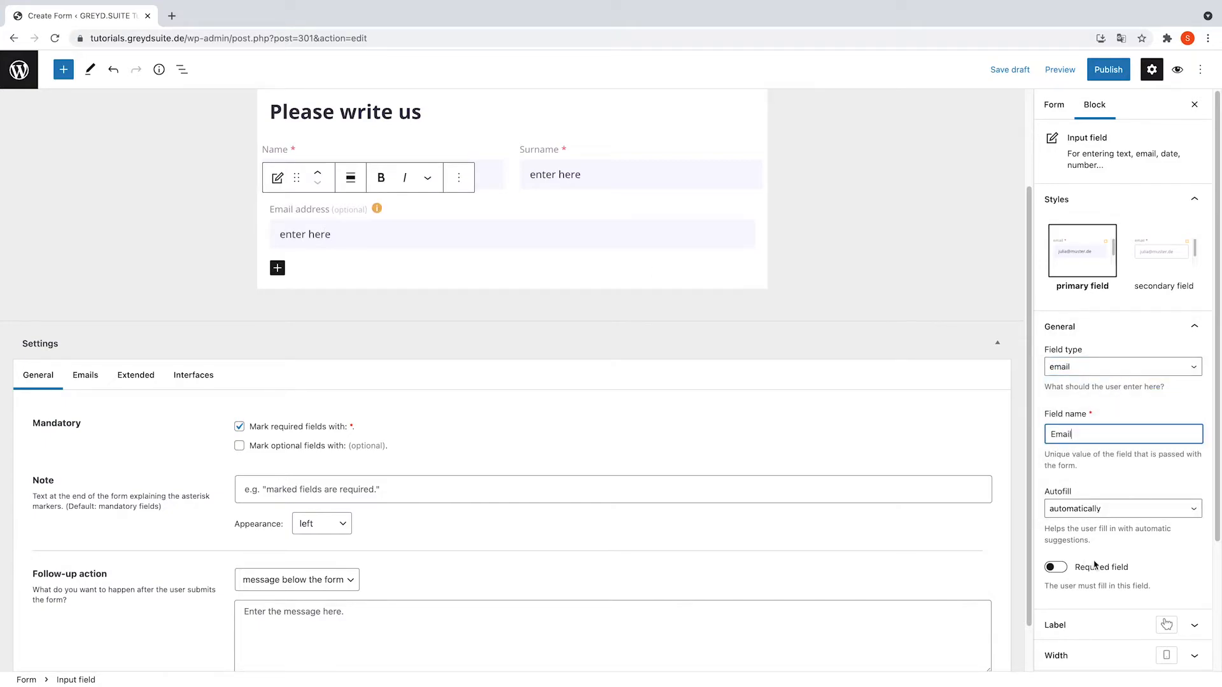
click(1091, 509)
click(1094, 593)
click(1055, 567)
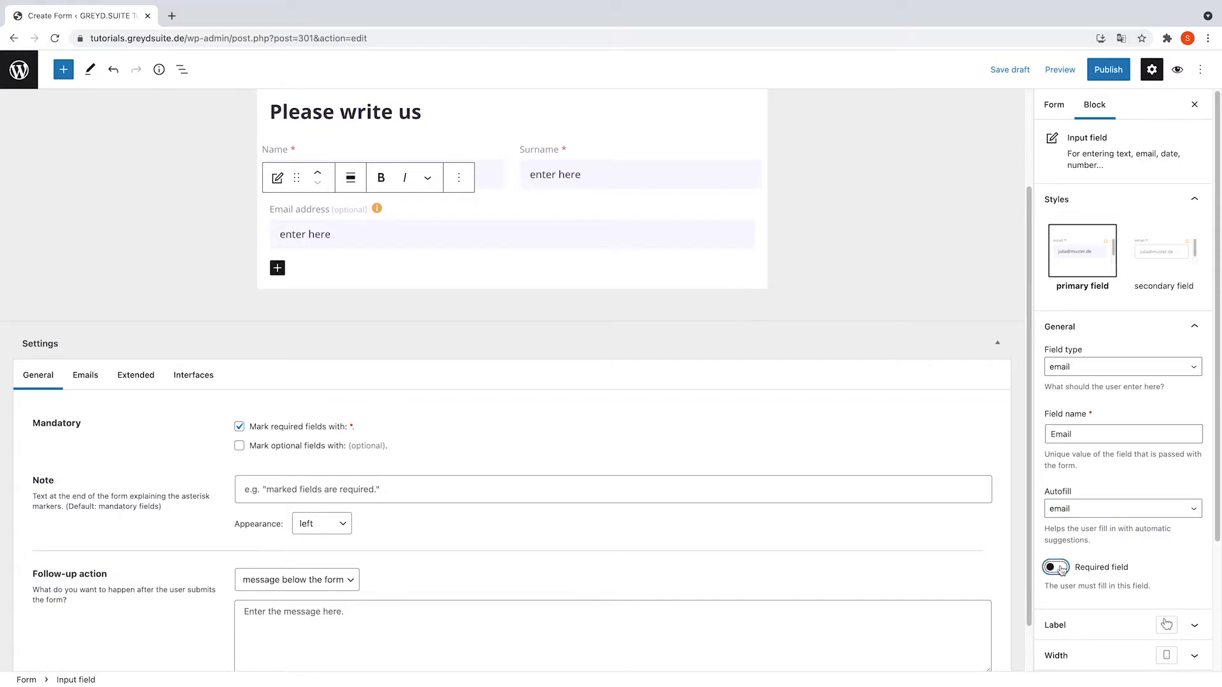
click(277, 268)
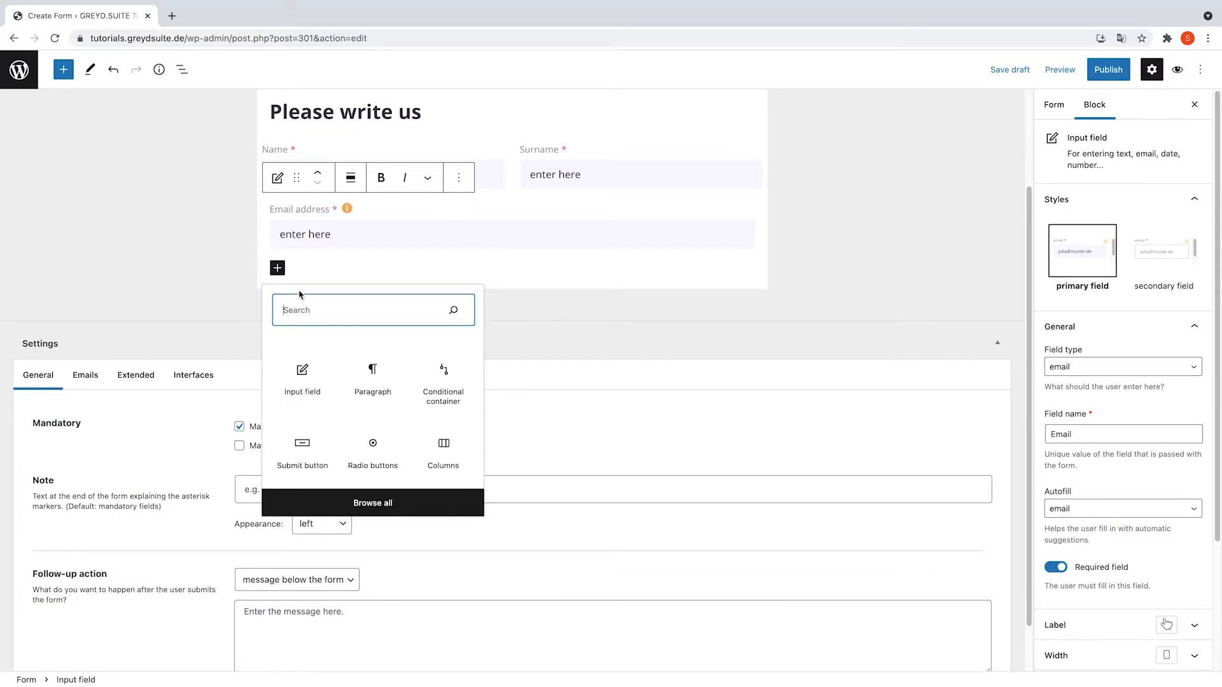
- Add an input field labelled 'Message' with placeholder 'please leave a message'
click(317, 365)
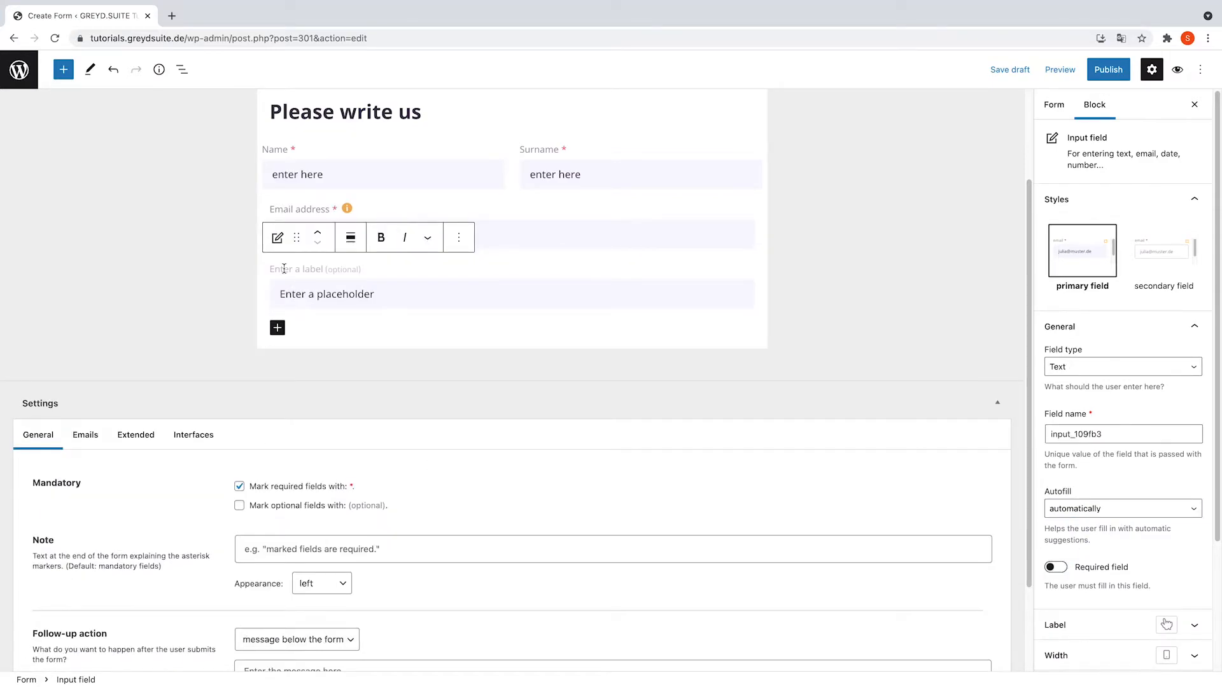
scroll(284, 268, down, 1)
text(Message)
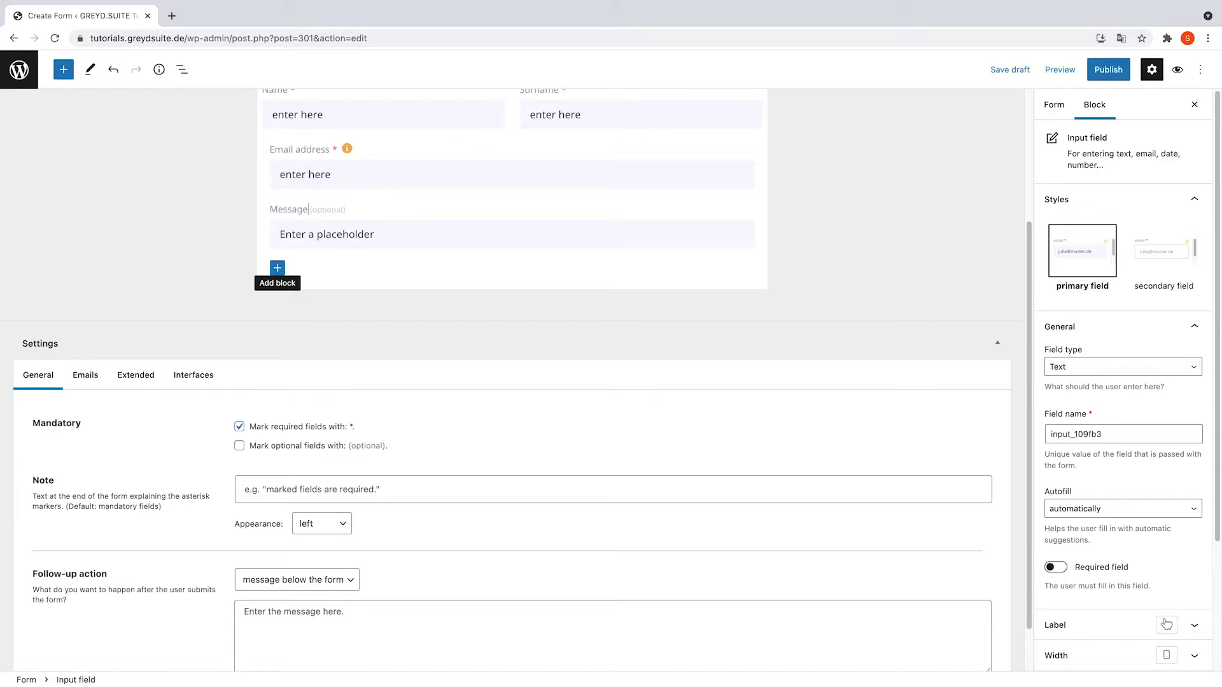
click(327, 235)
text(pleas)
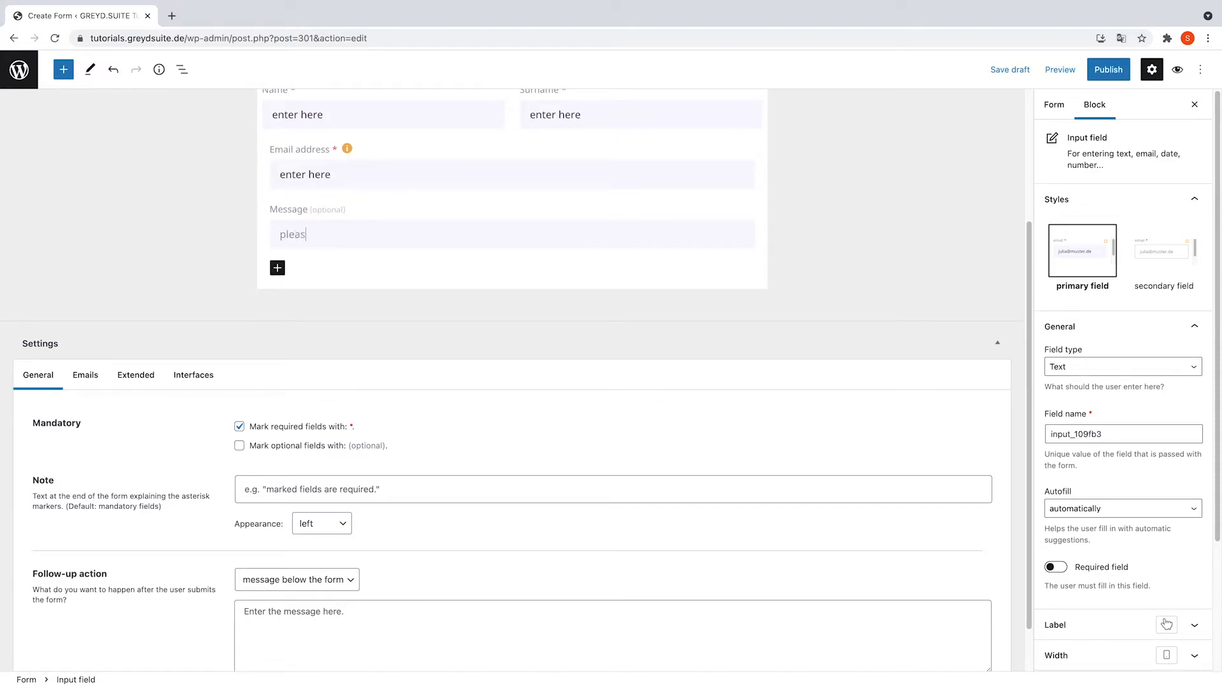
text(e leave a message)
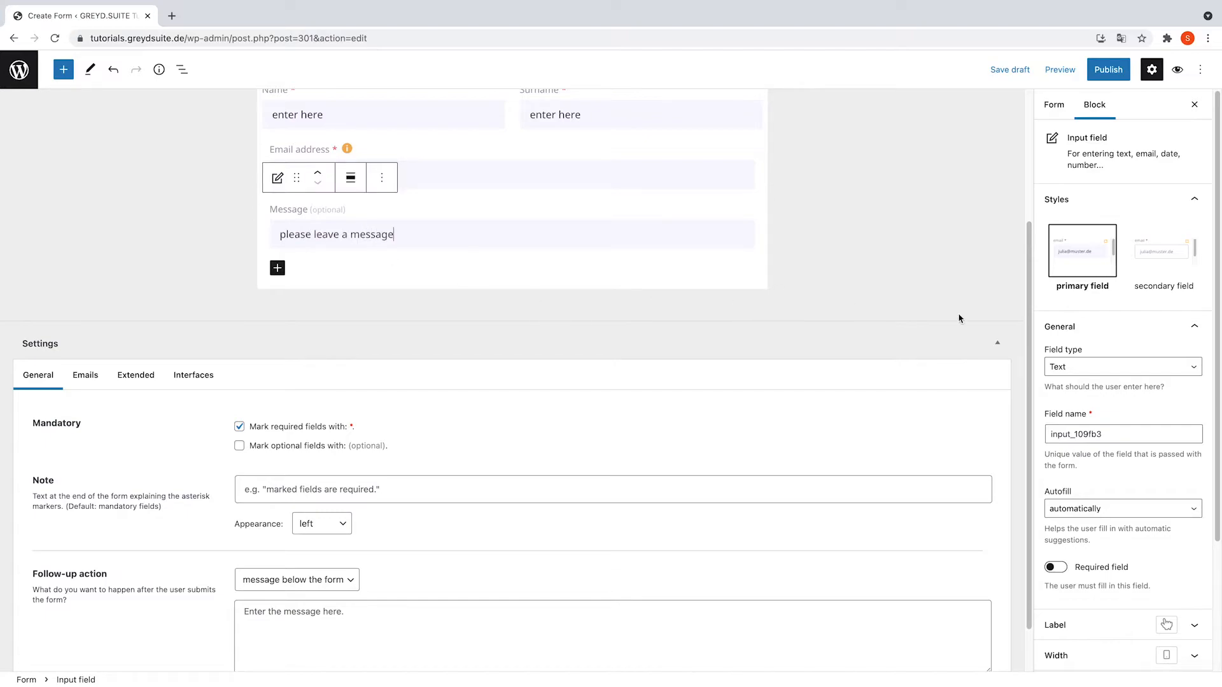
- Set the field name to 'Message', turn autofill off, and enable five-line multi-line input
double_click(1128, 433)
text(Message)
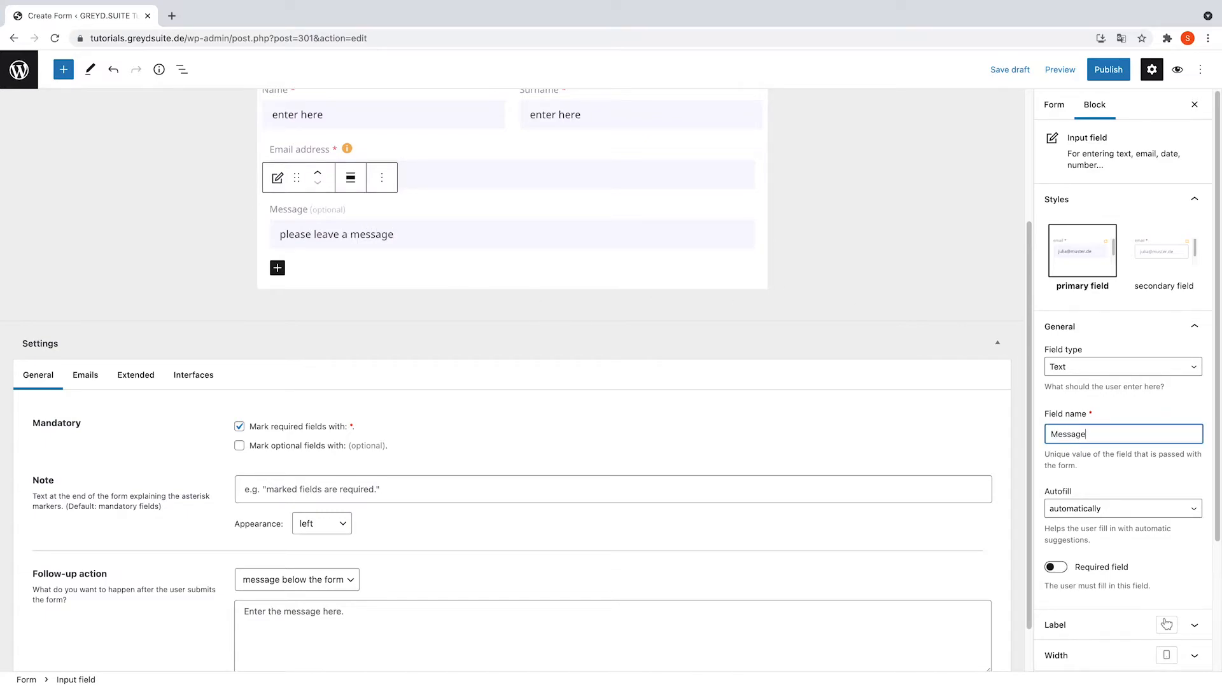
scroll(1146, 509, down, 2)
click(1104, 415)
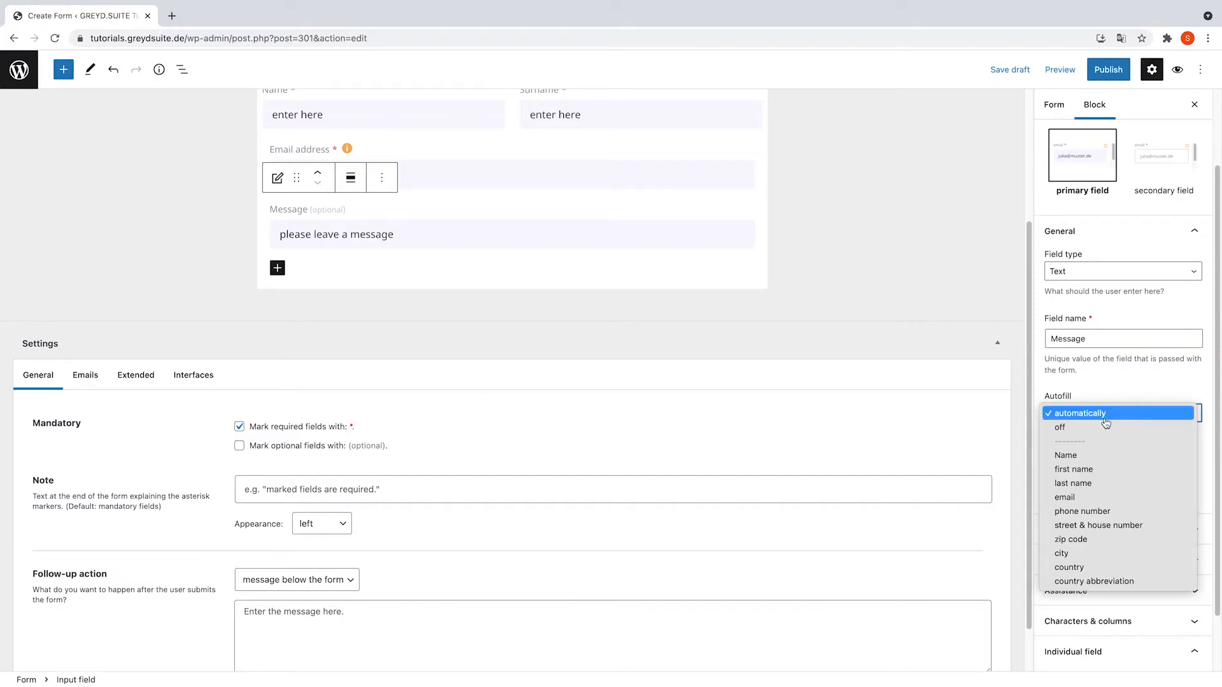
scroll(1170, 535, down, 1)
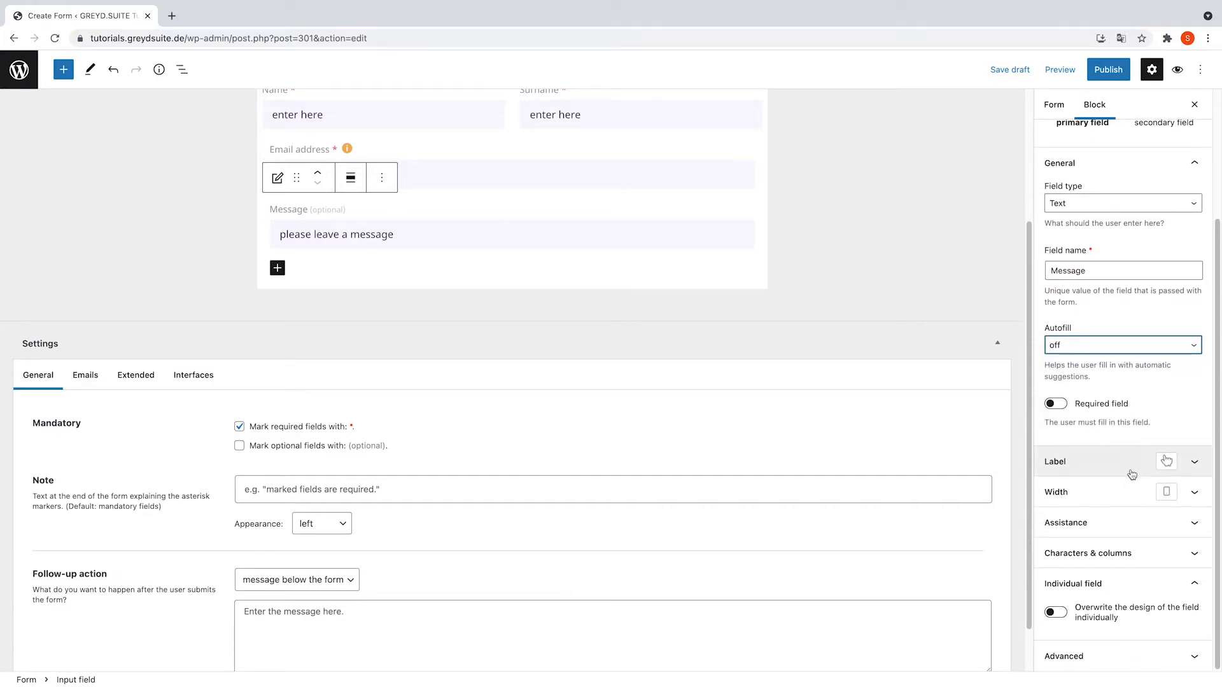
click(1181, 554)
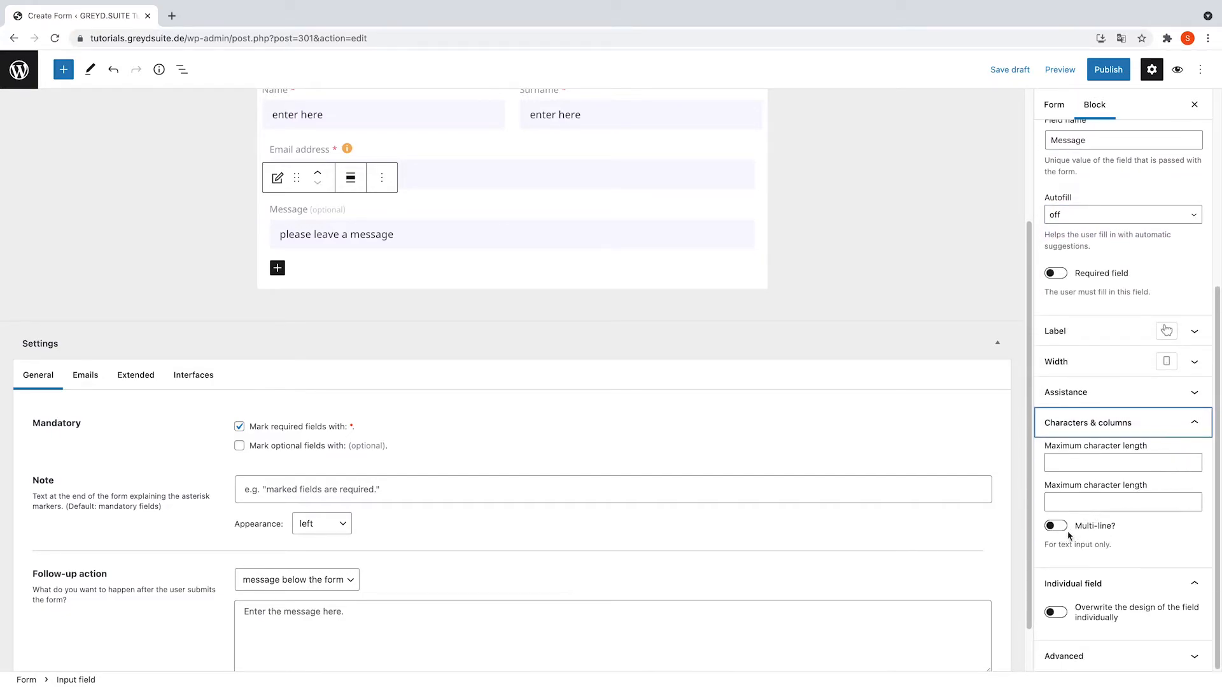
click(1066, 537)
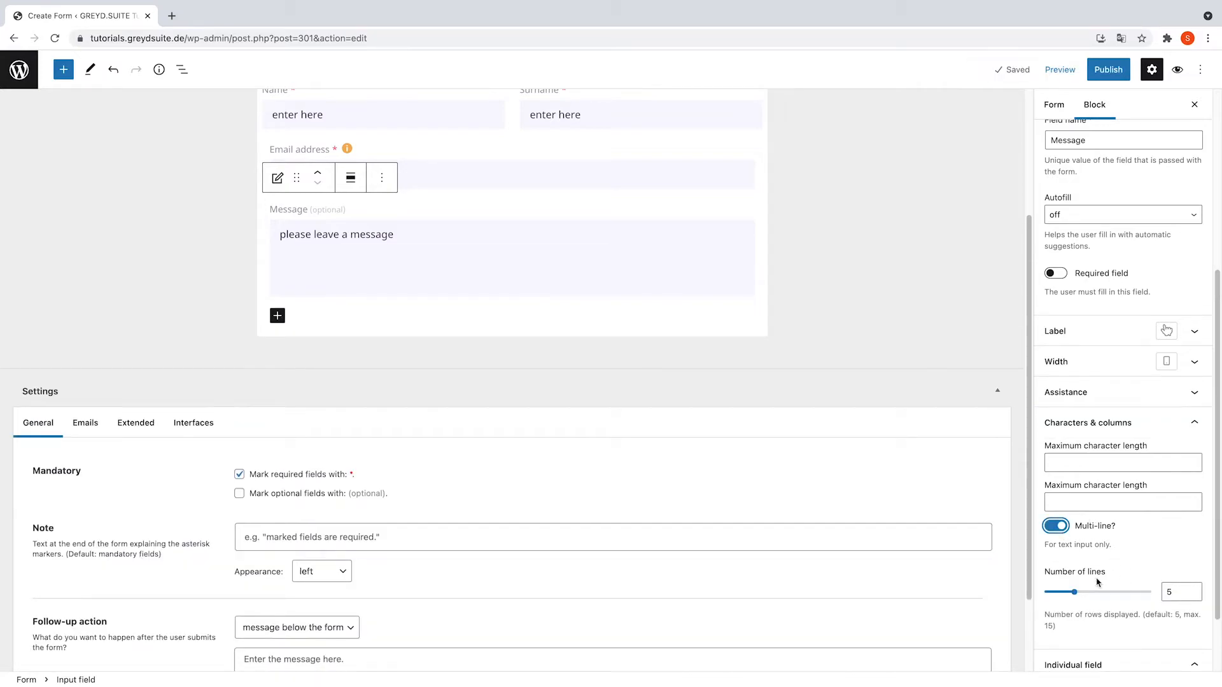
scroll(527, 327, up, 2)
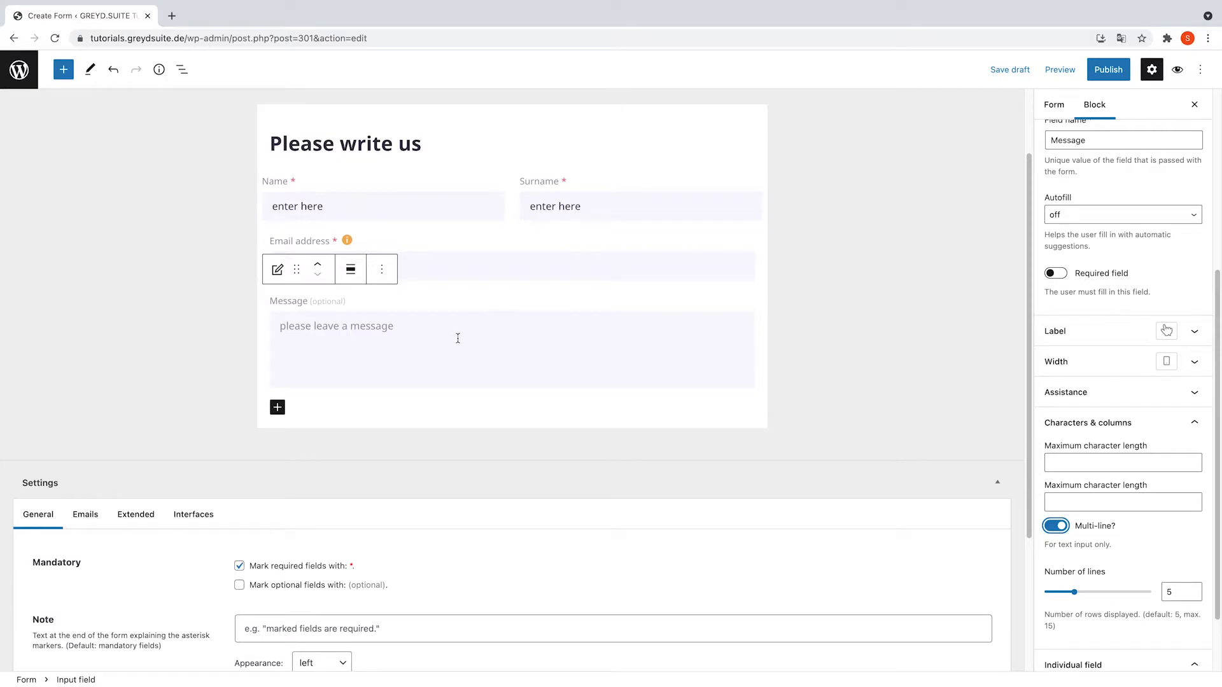
- Insert a Checkbox below Message labelled with the standard privacy default text
click(278, 407)
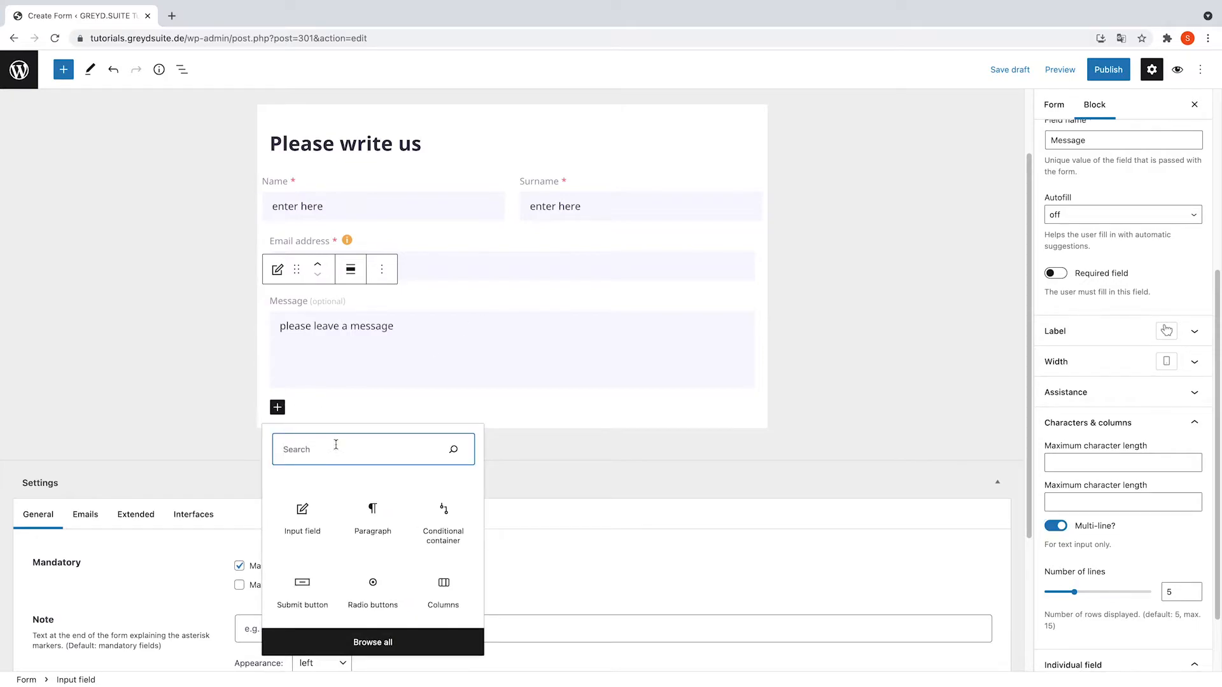
text(/)
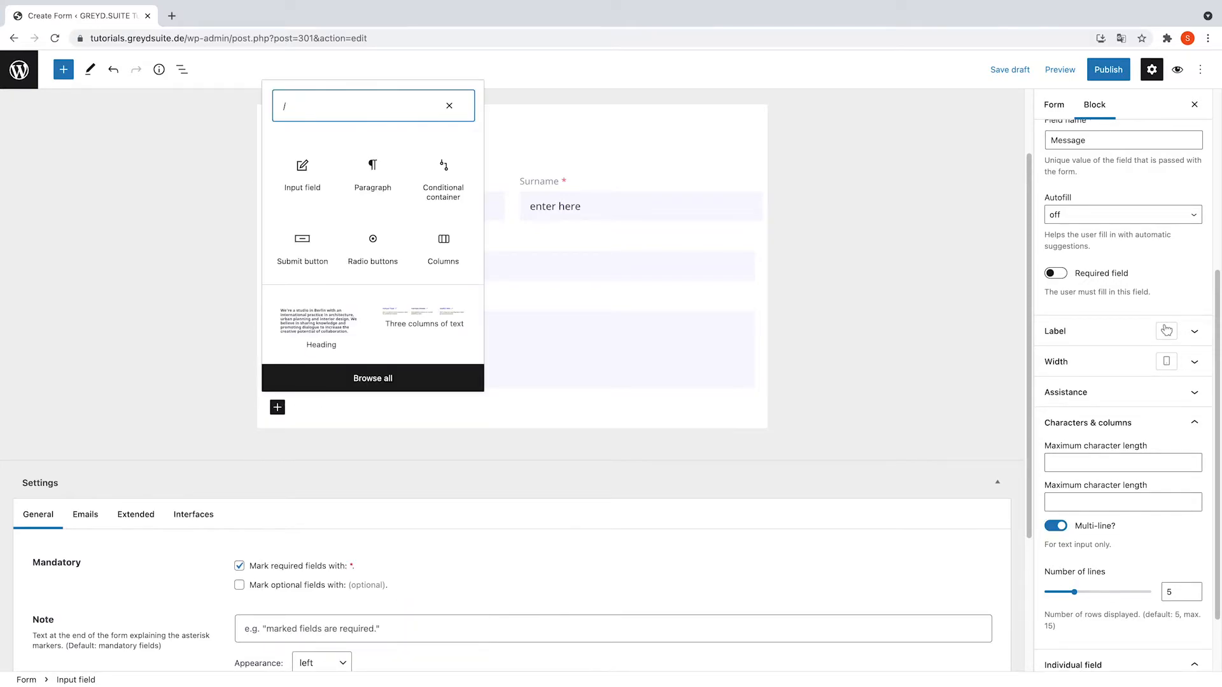
text(che)
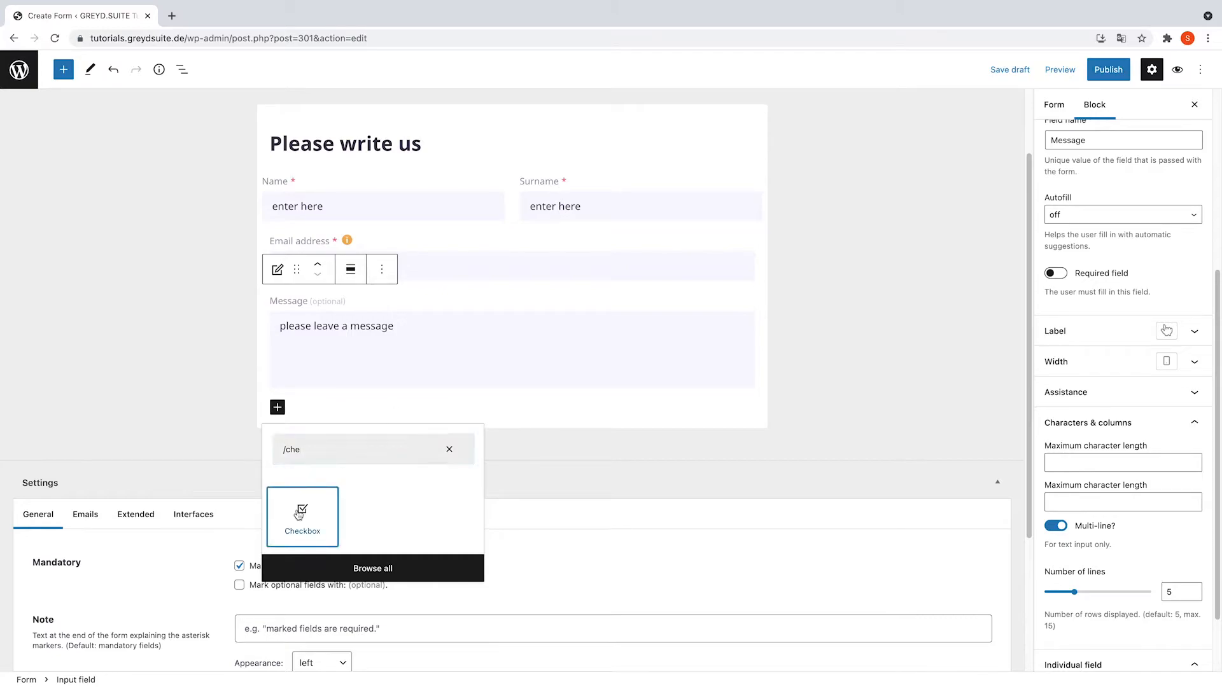
click(299, 511)
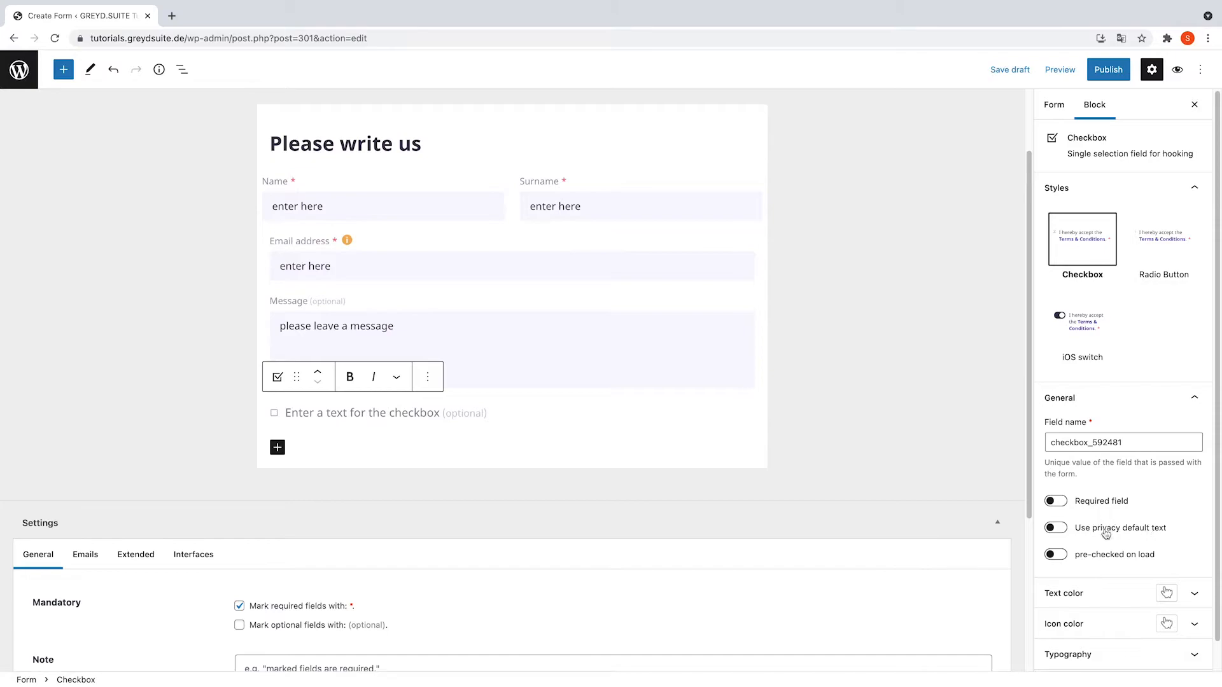
click(1064, 534)
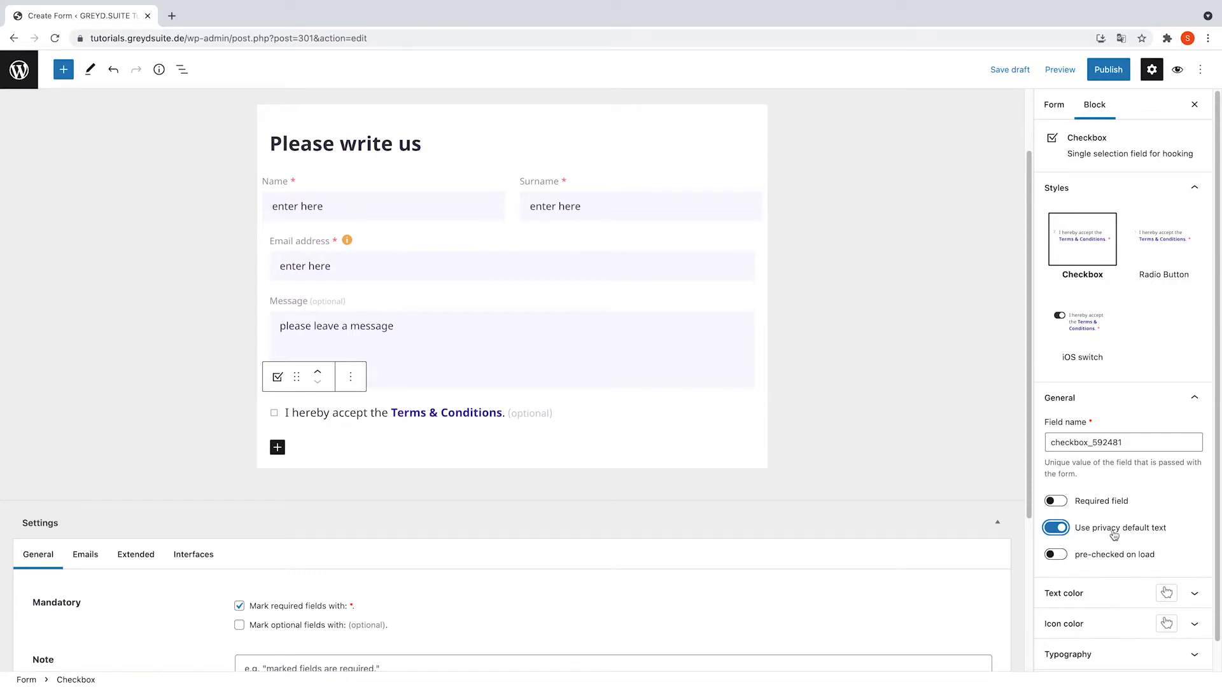
- Try the Radio Button and iOS switch styles, then keep the plain Checkbox style
click(275, 380)
click(397, 528)
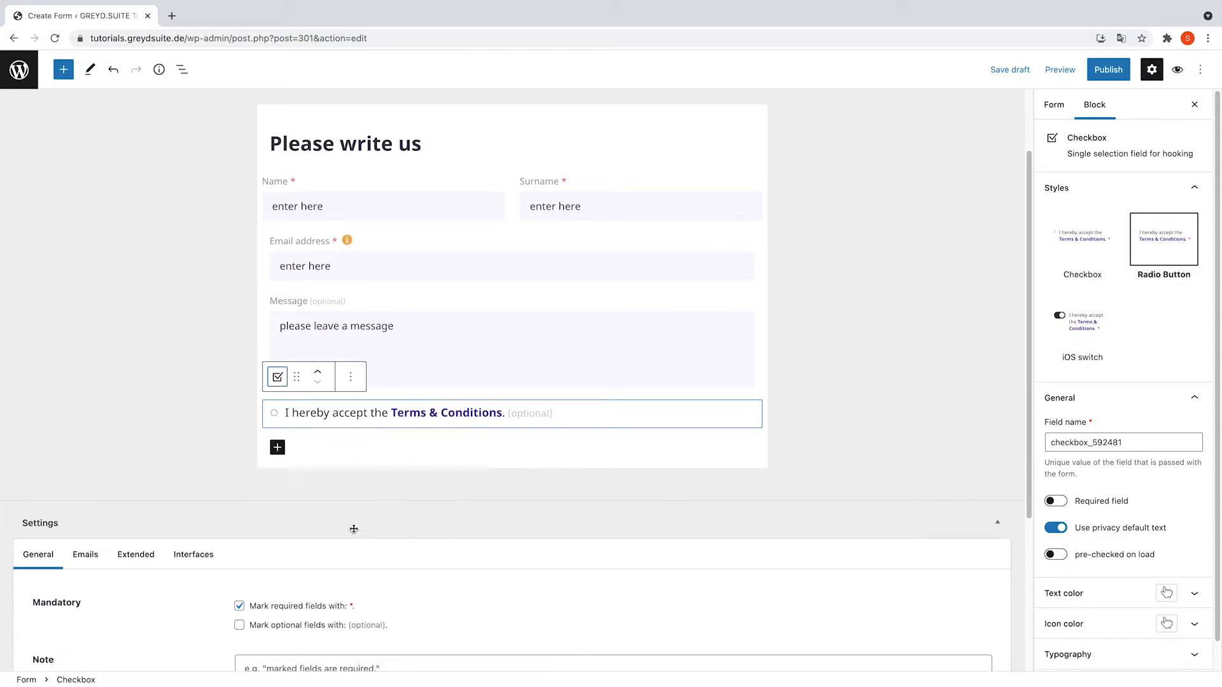
click(278, 378)
click(306, 598)
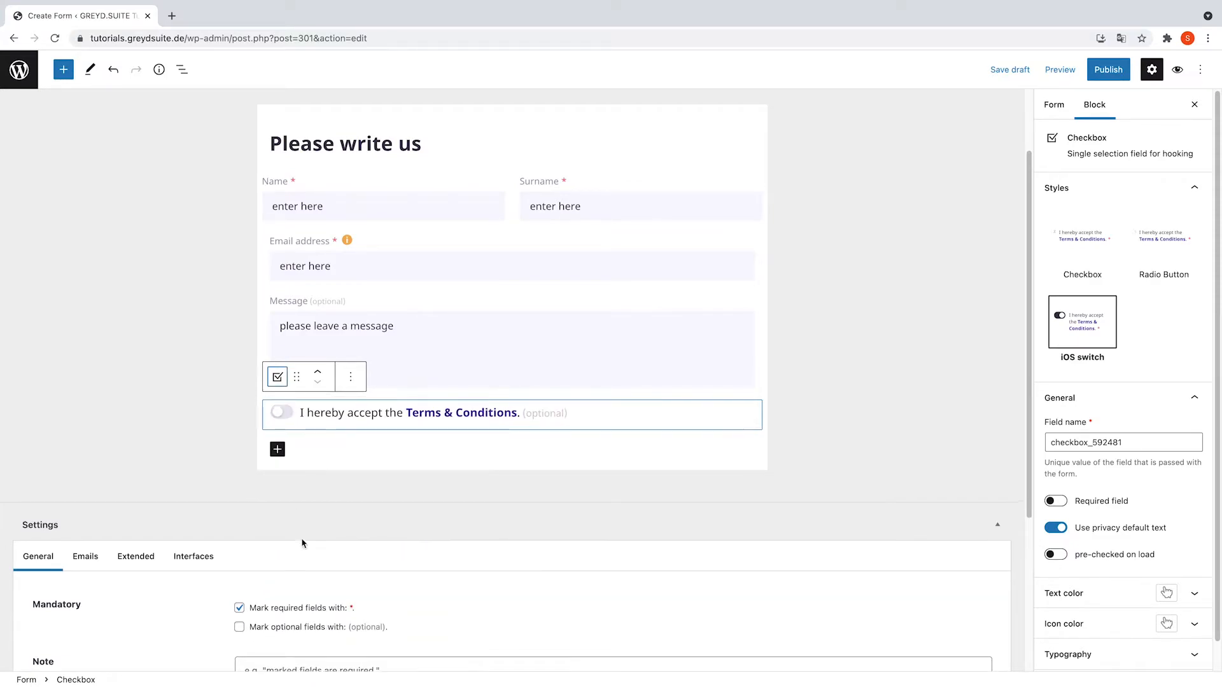
click(275, 380)
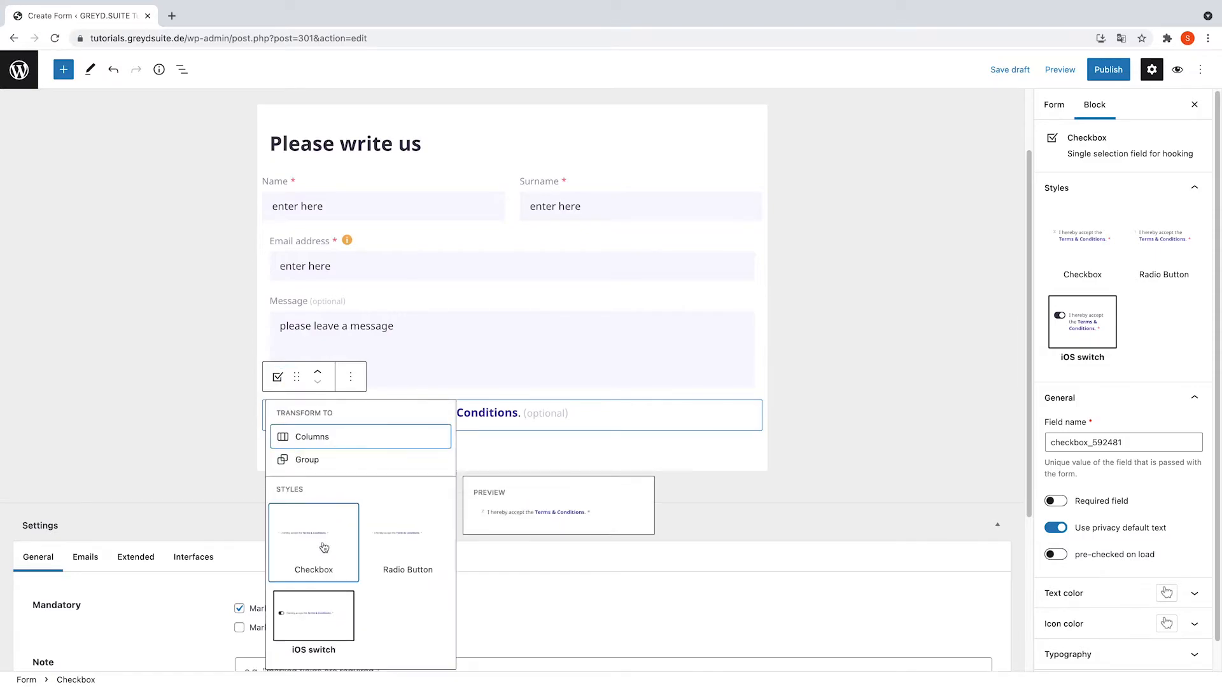
click(323, 547)
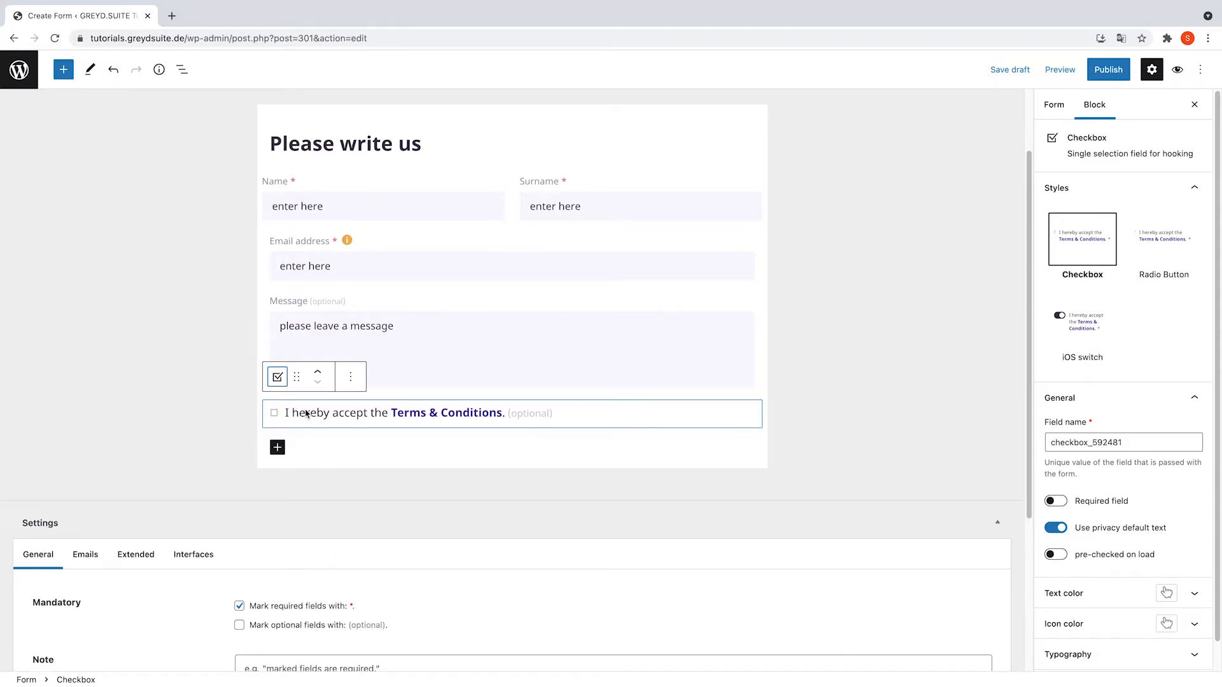
- Name the checkbox 'Terms & conditions', make it required, and review its colour and typography settings
drag(1196, 442, 1039, 445)
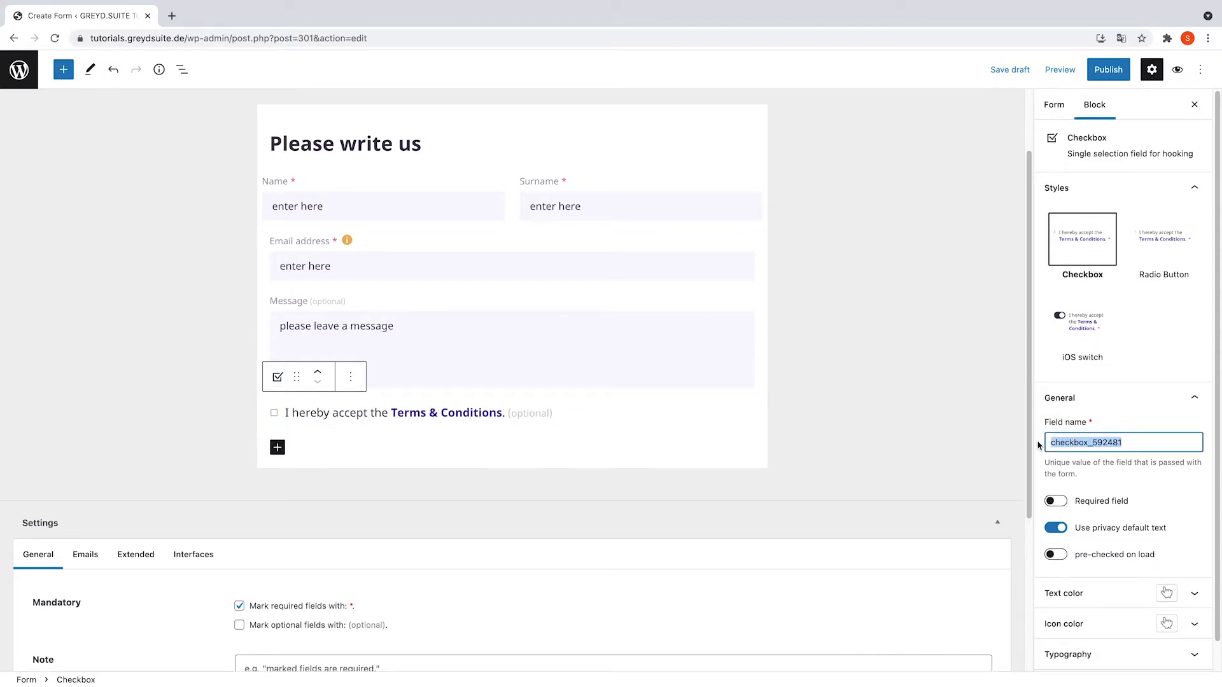
text(Terms & conditions)
click(1064, 502)
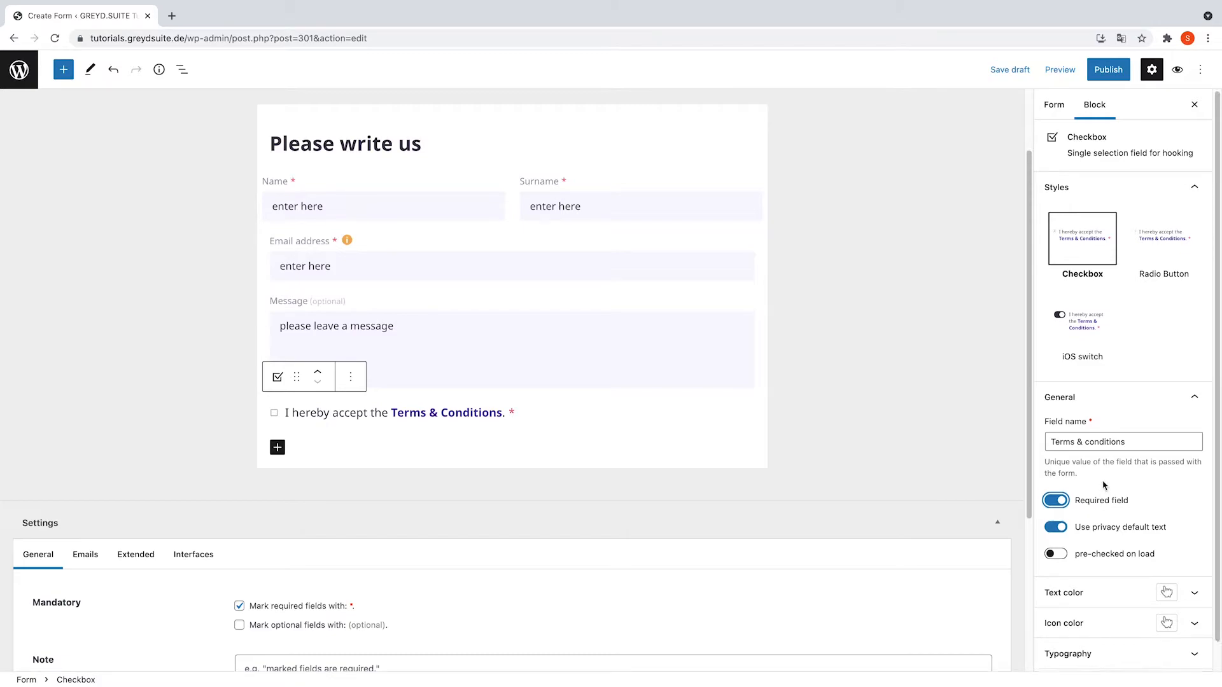
scroll(1086, 509, down, 1)
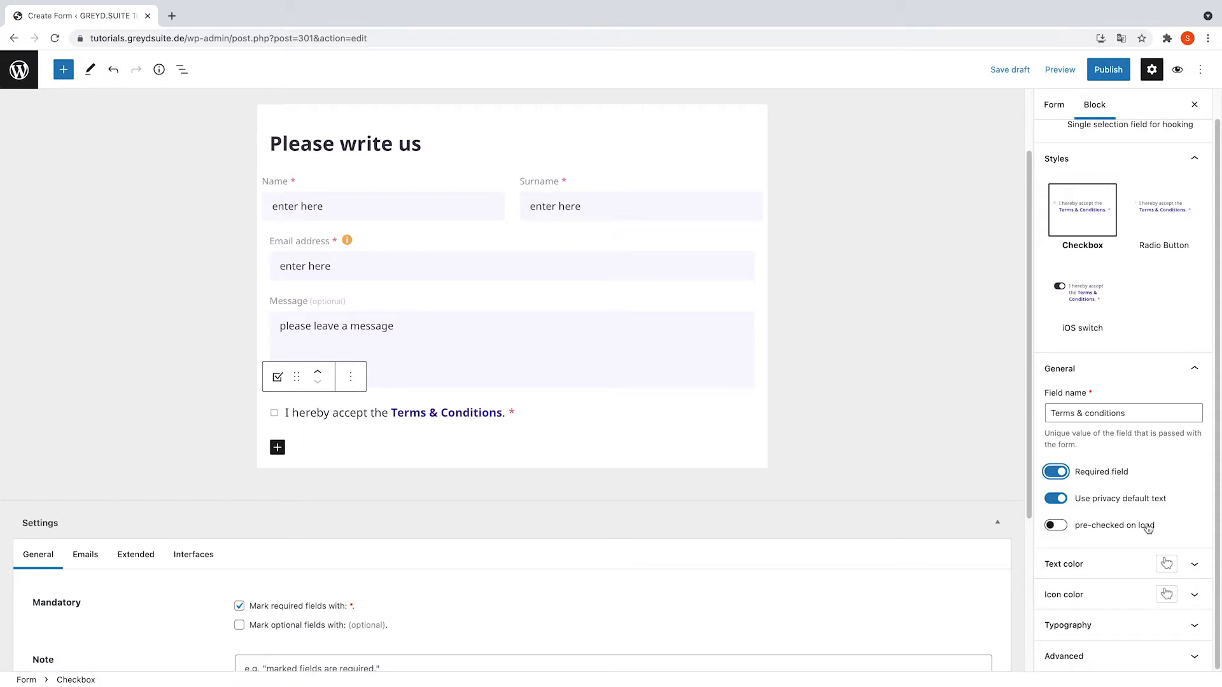
click(1189, 565)
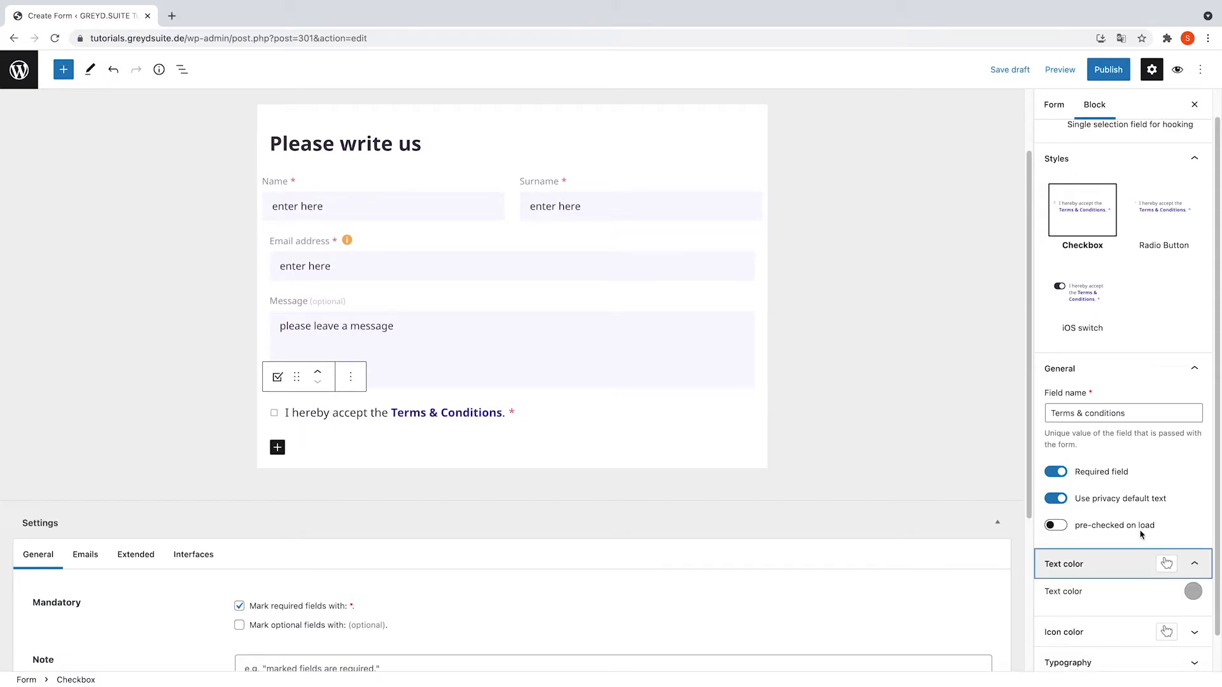
click(1193, 594)
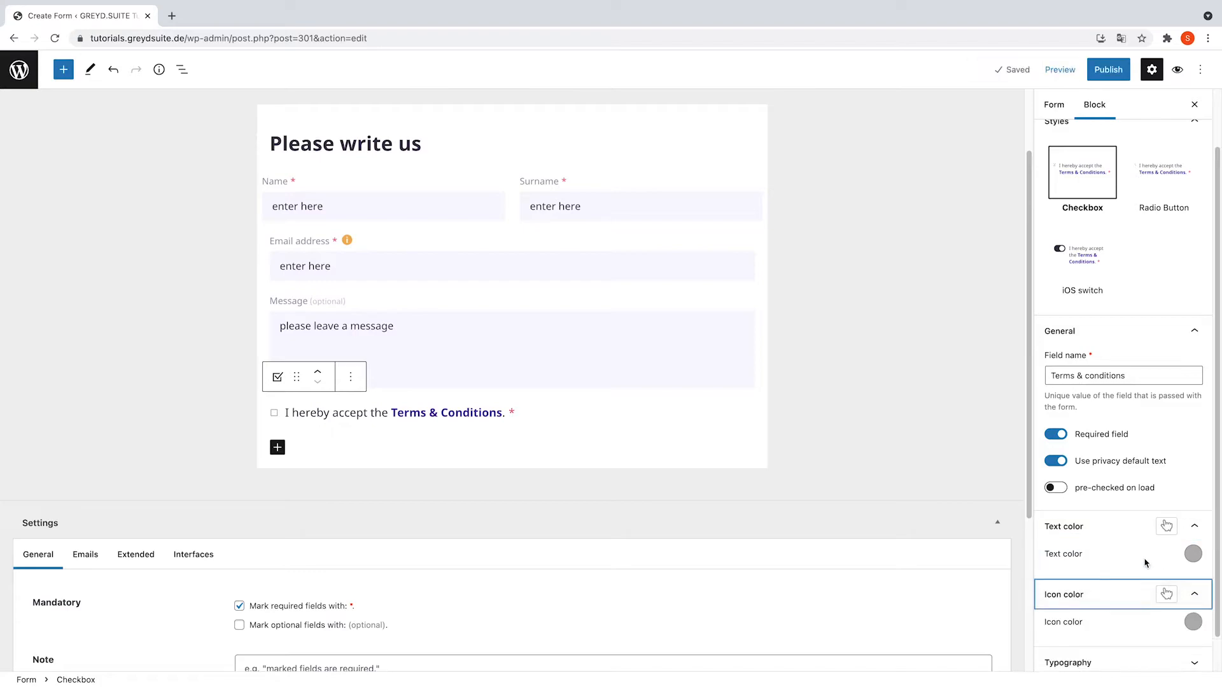
click(1195, 623)
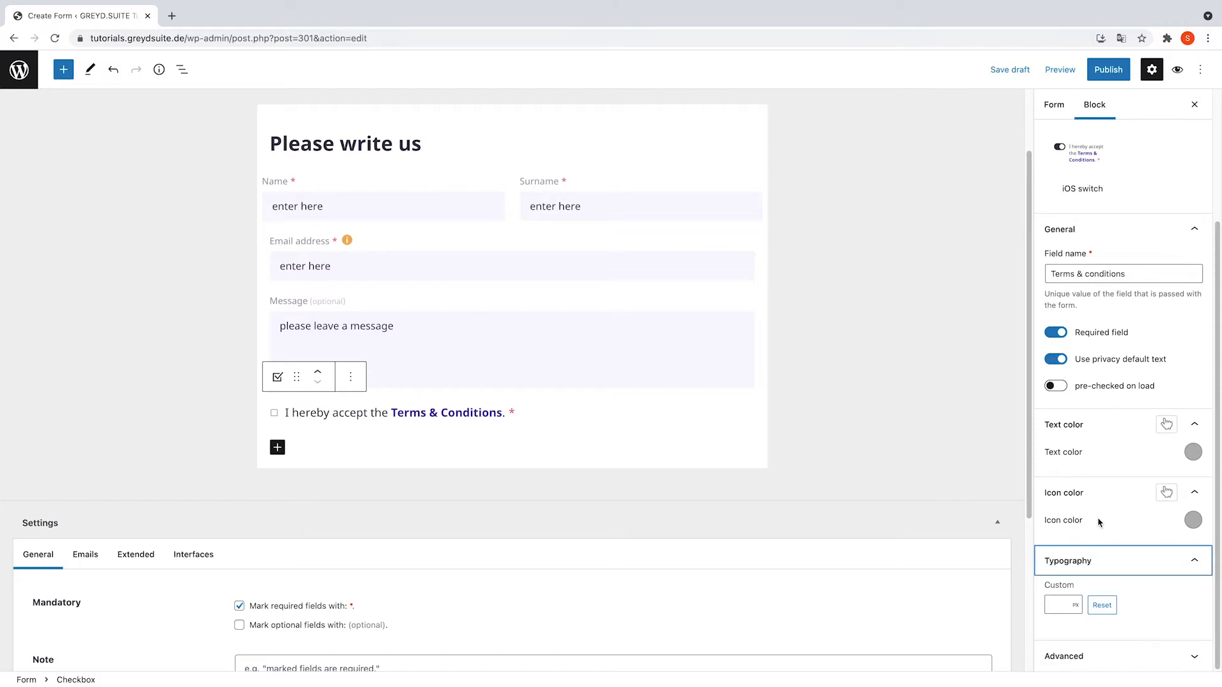
- Insert a submit button labelled 'submit' below the terms checkbox
click(277, 448)
text(sub)
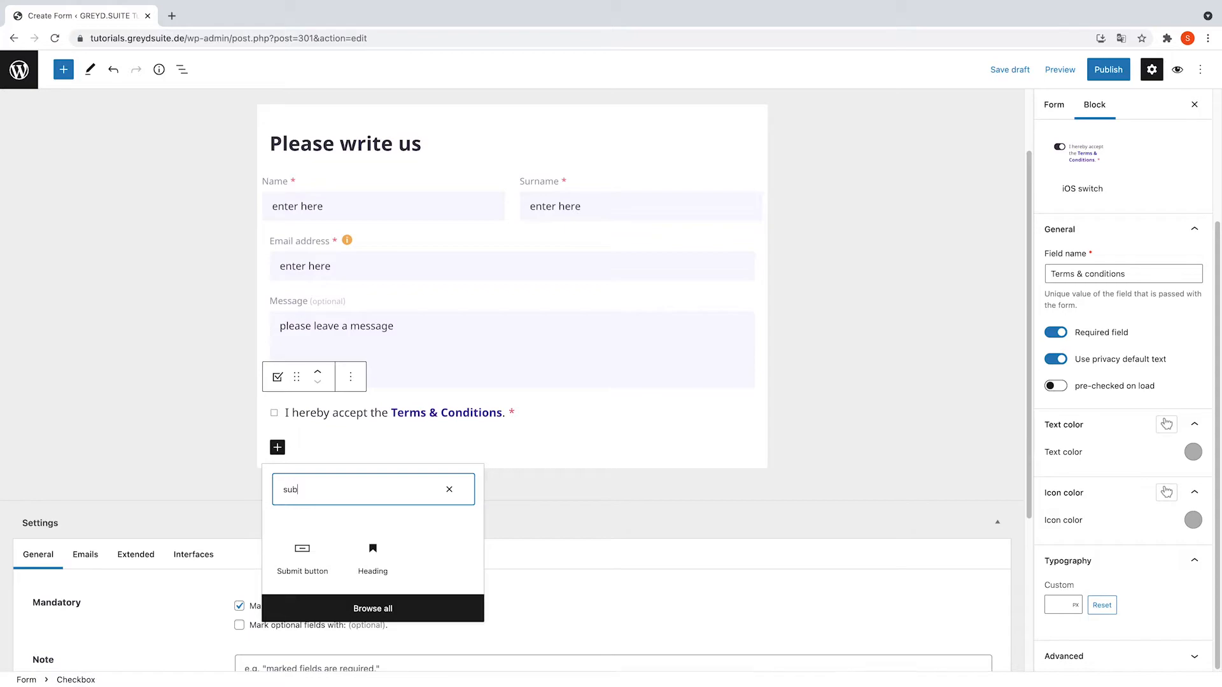
click(321, 566)
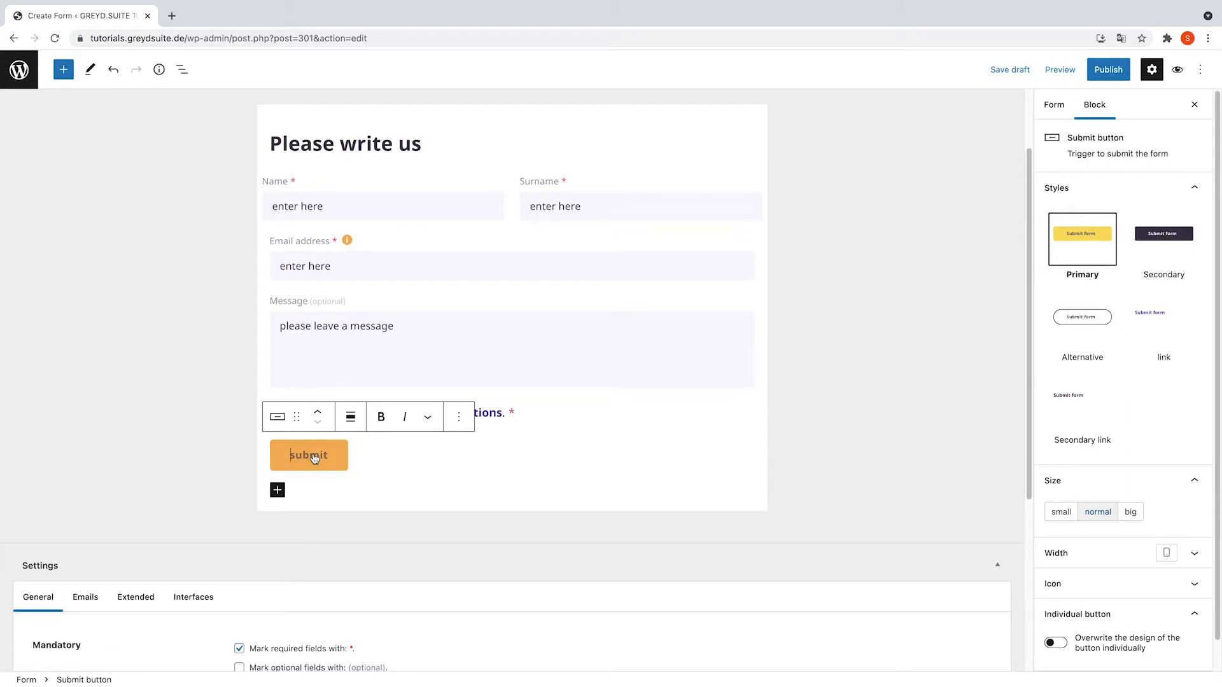
text(submit)
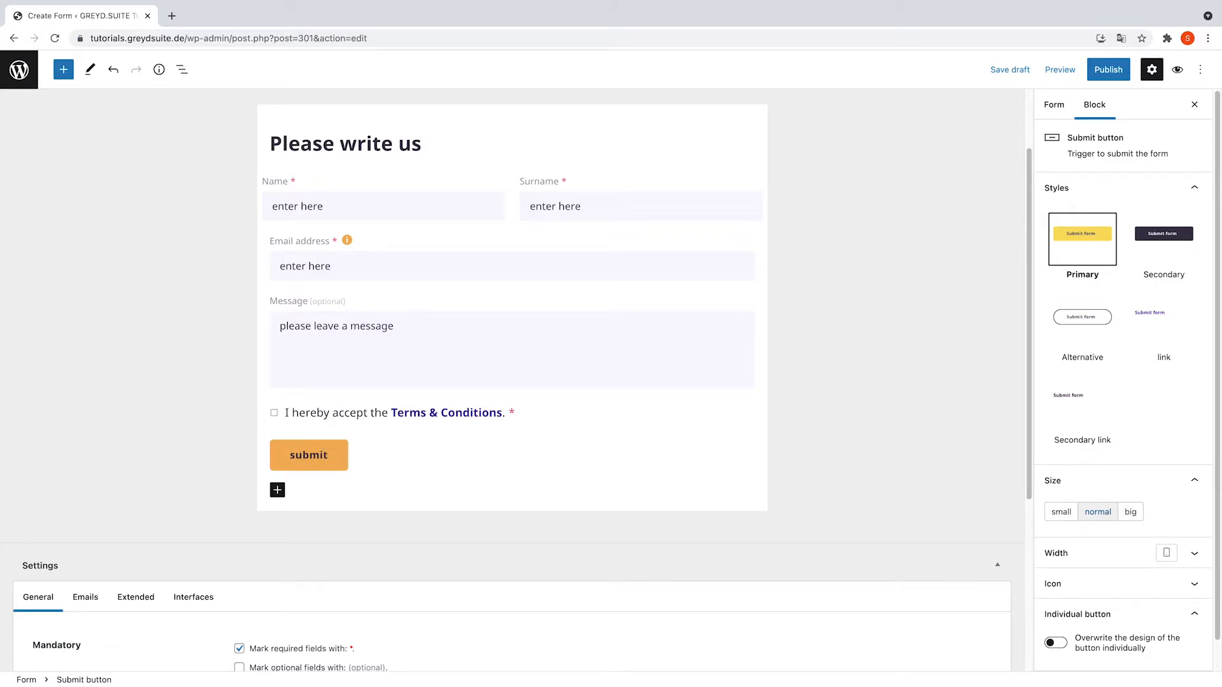
- Give the submit button the dark Secondary style
click(357, 421)
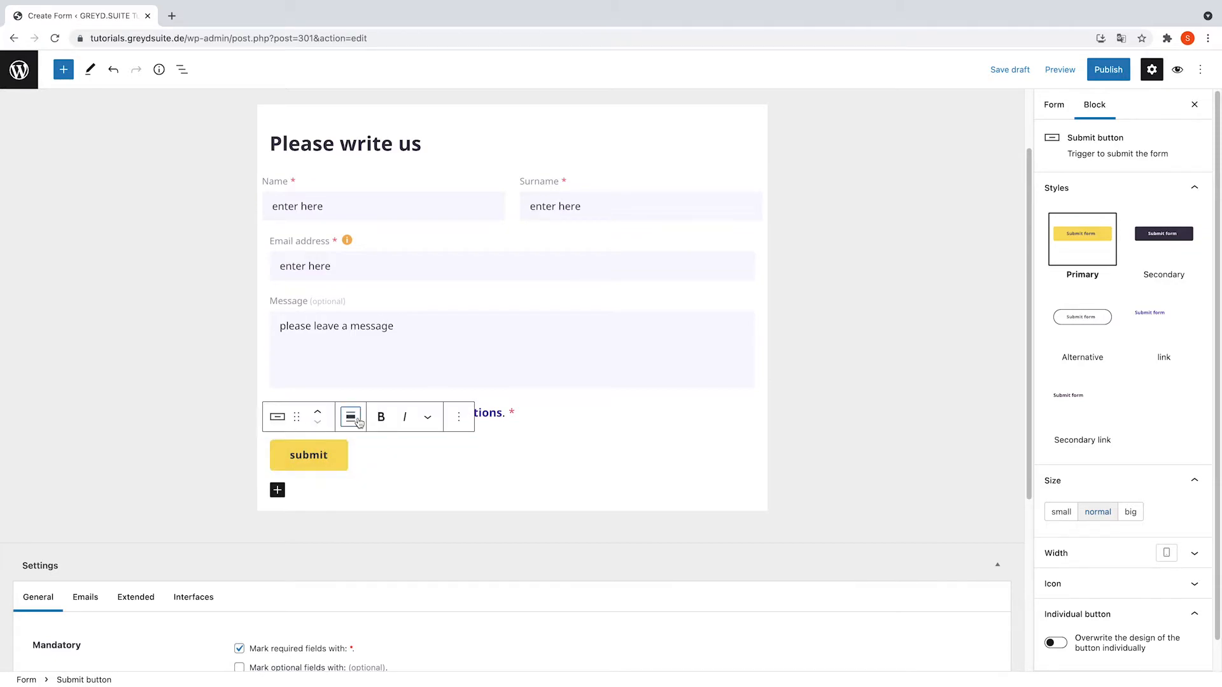
click(428, 416)
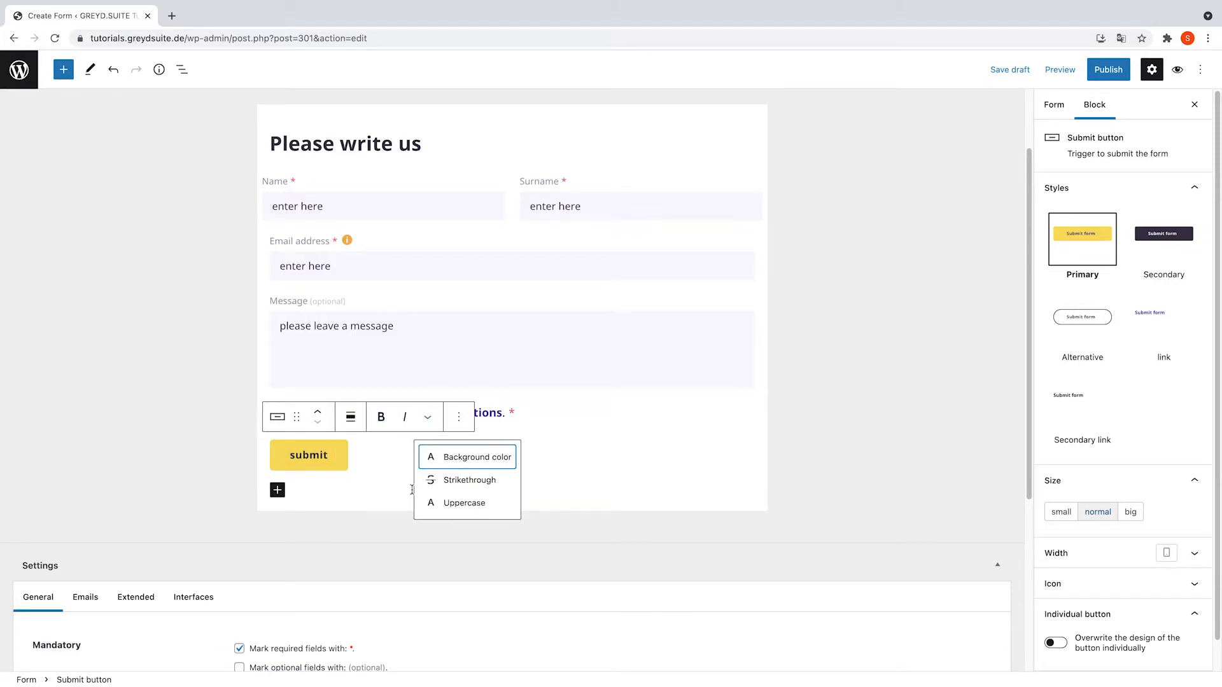
click(344, 439)
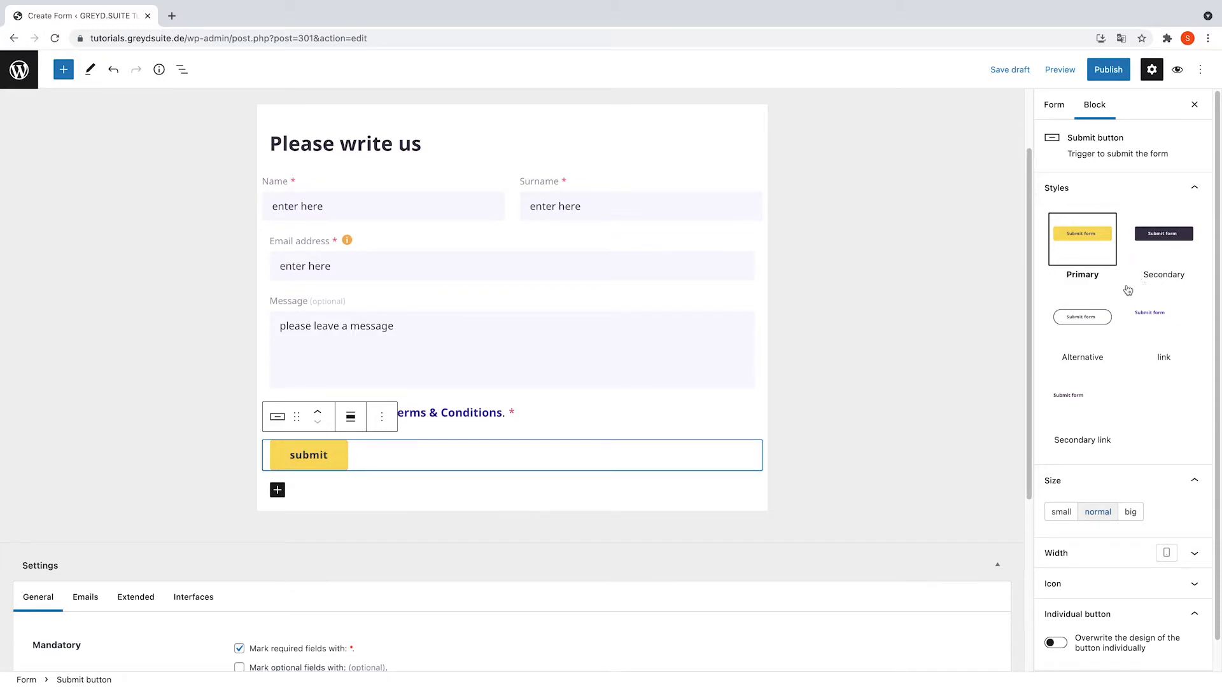
click(277, 417)
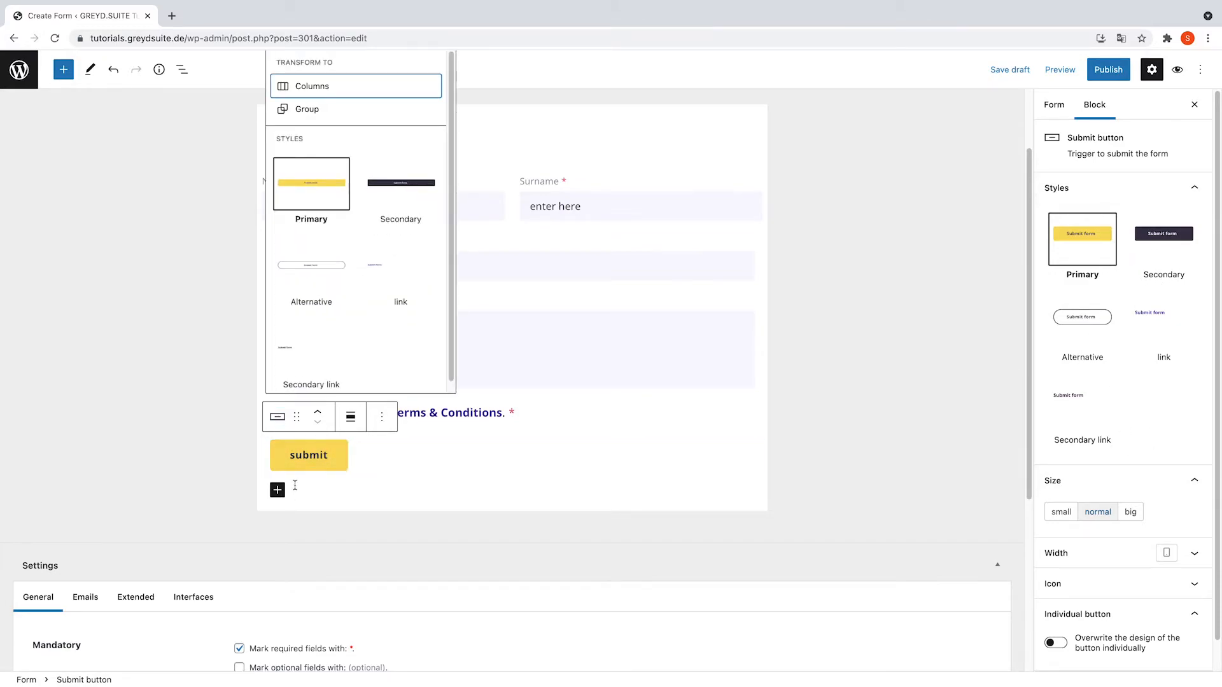
click(414, 191)
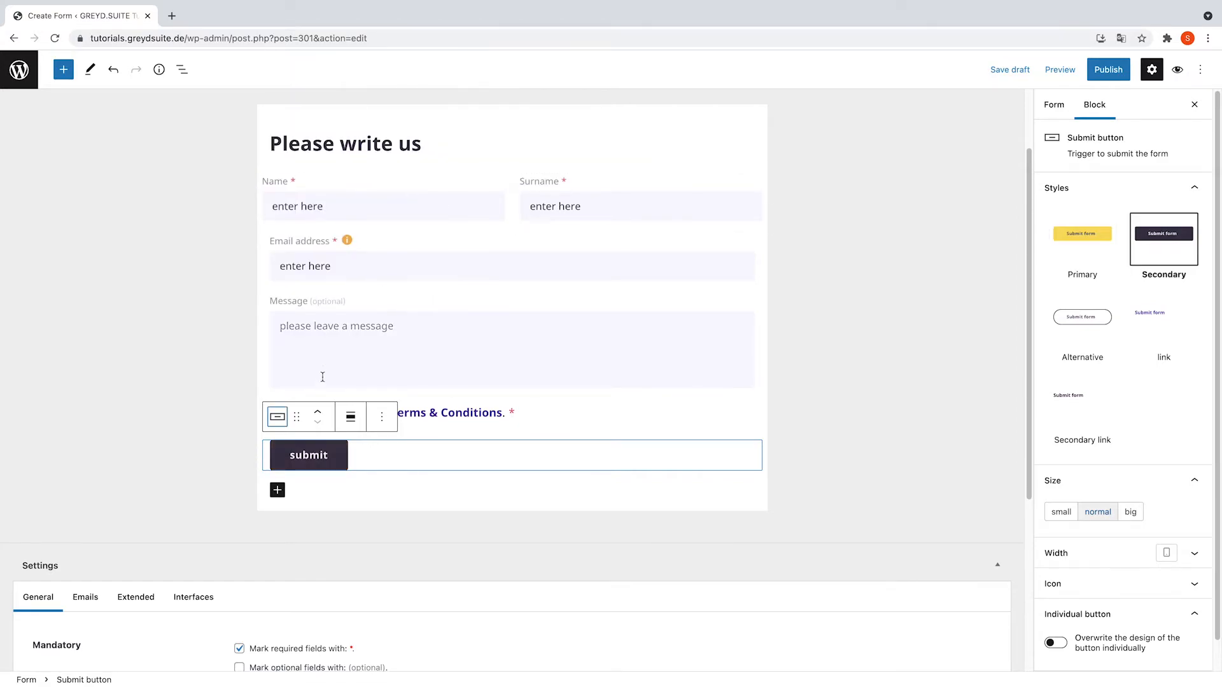
- Settle the button on normal size after trying small and big, leaving individual design off
click(1061, 511)
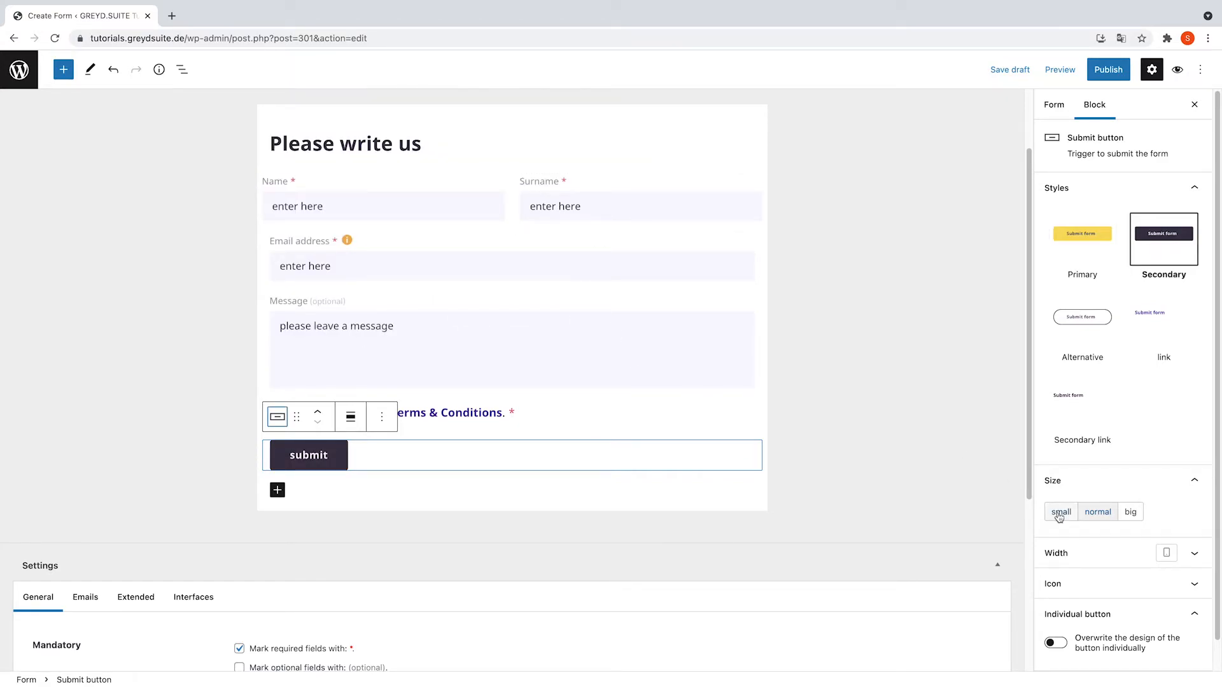
click(1129, 511)
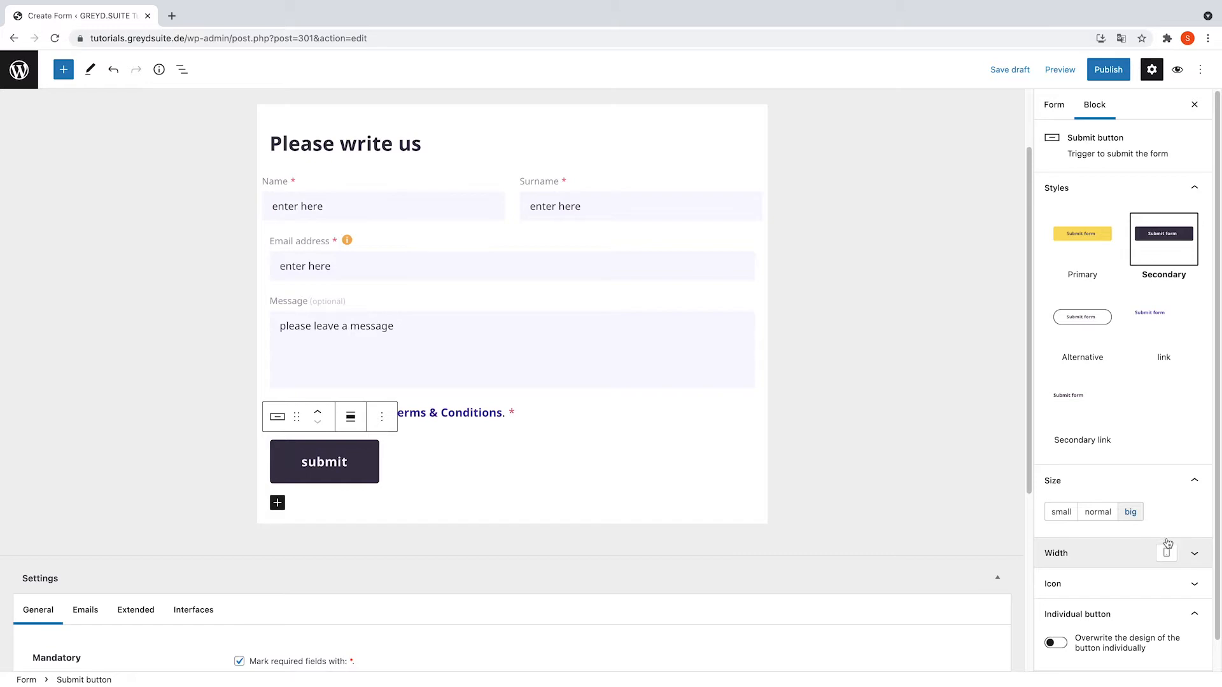
click(1106, 515)
click(1194, 553)
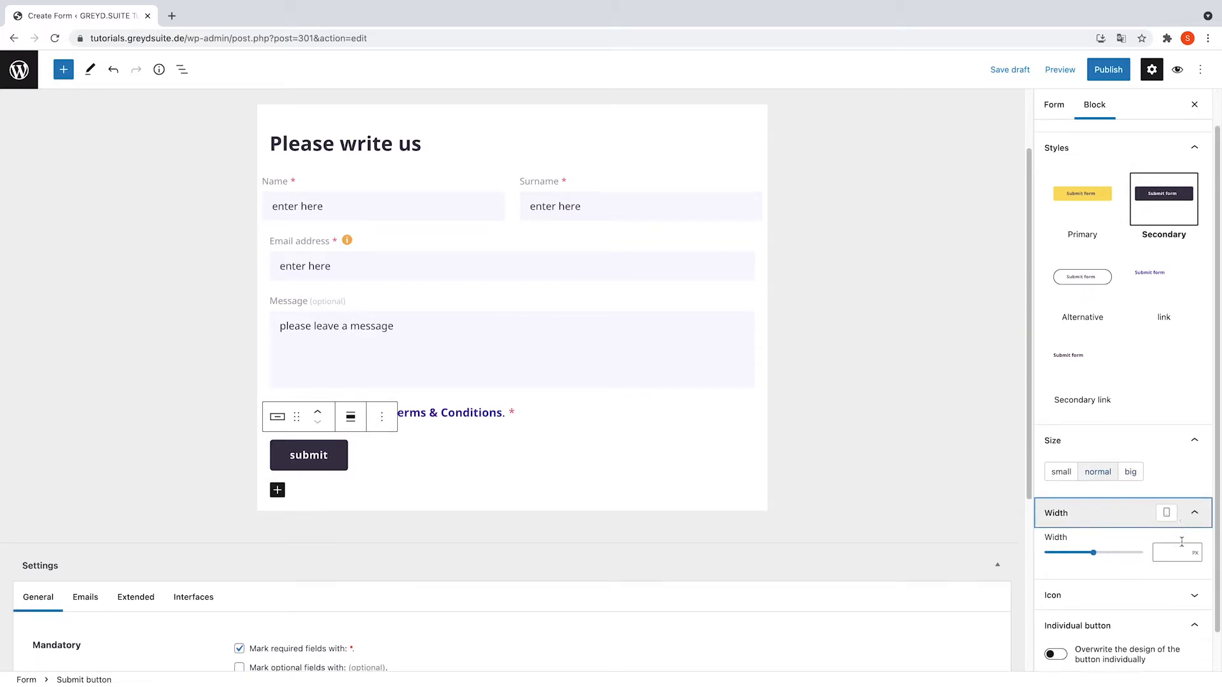
click(1195, 553)
scroll(1113, 480, down, 3)
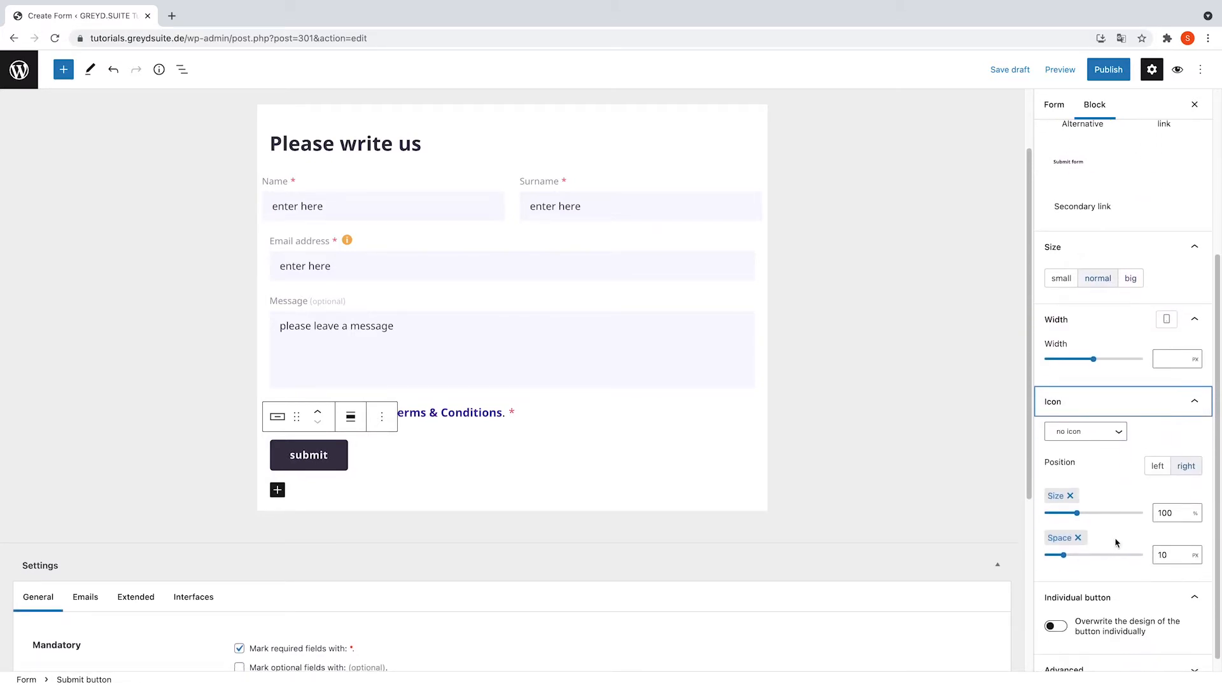
click(1052, 613)
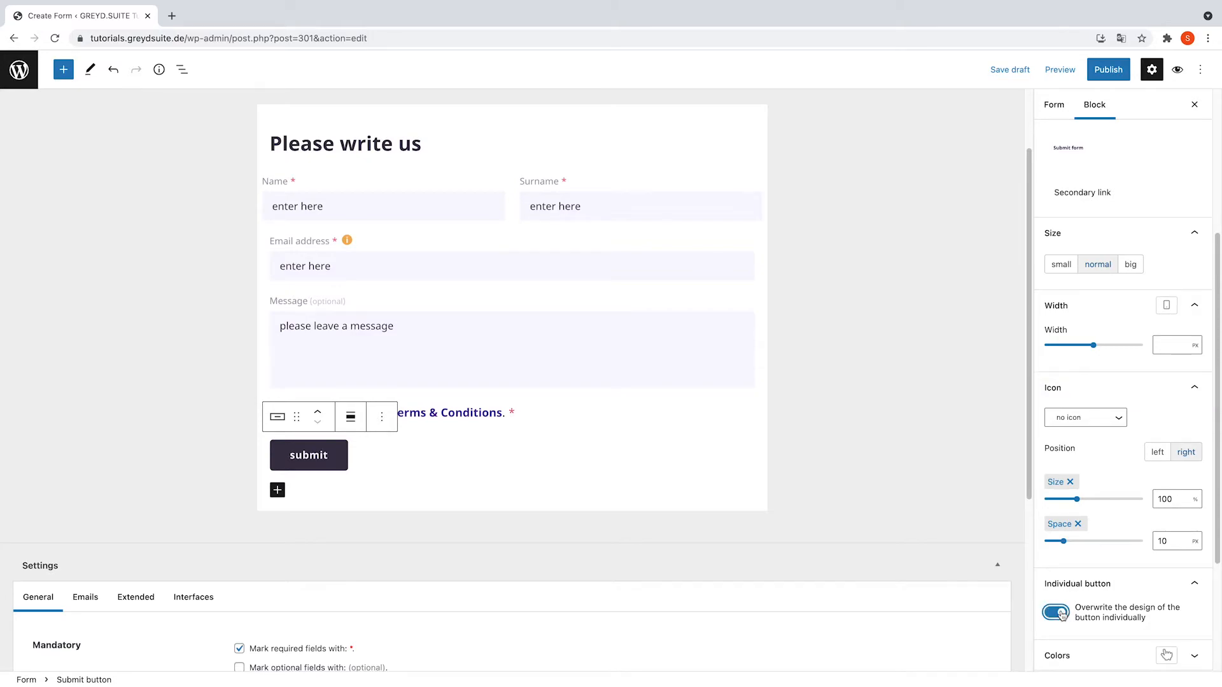
click(1050, 615)
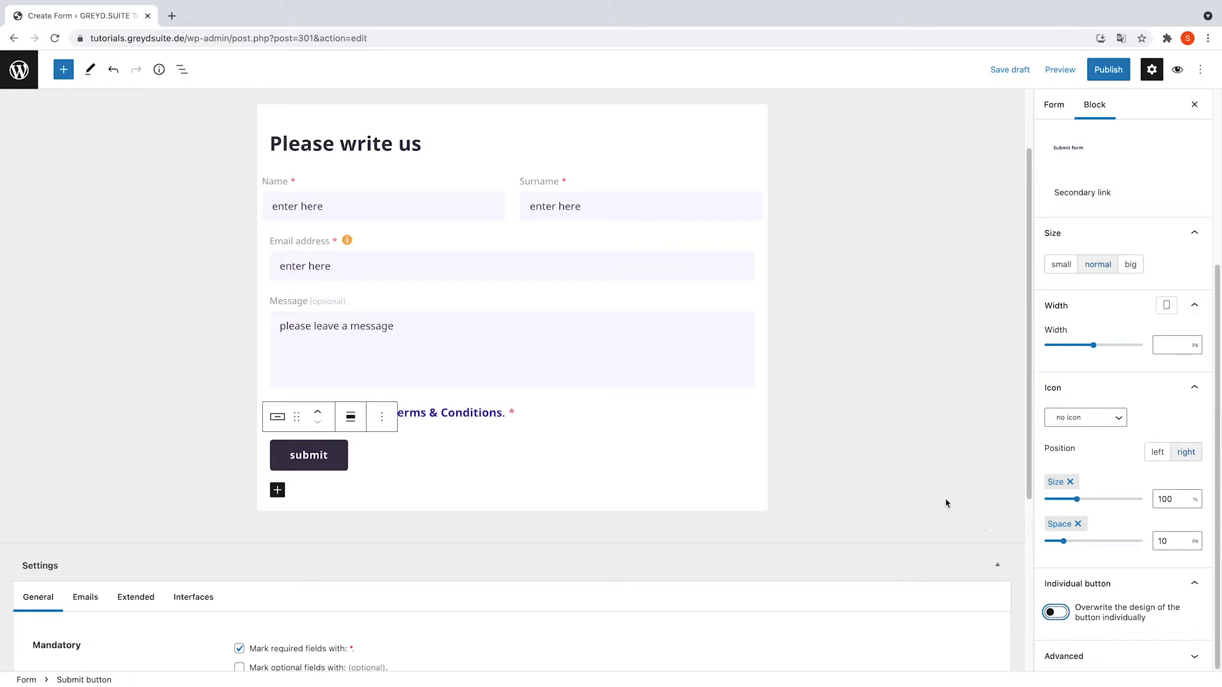
click(927, 444)
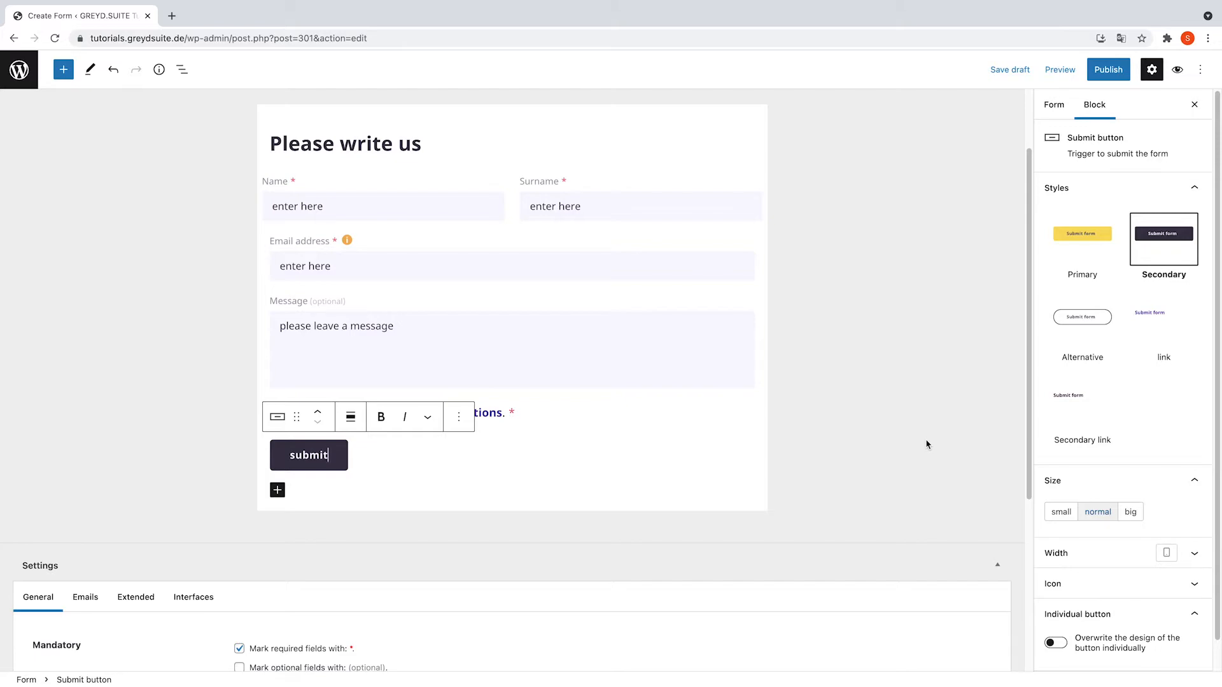
- Publish the Contact Form and scroll down to its general settings
click(1097, 71)
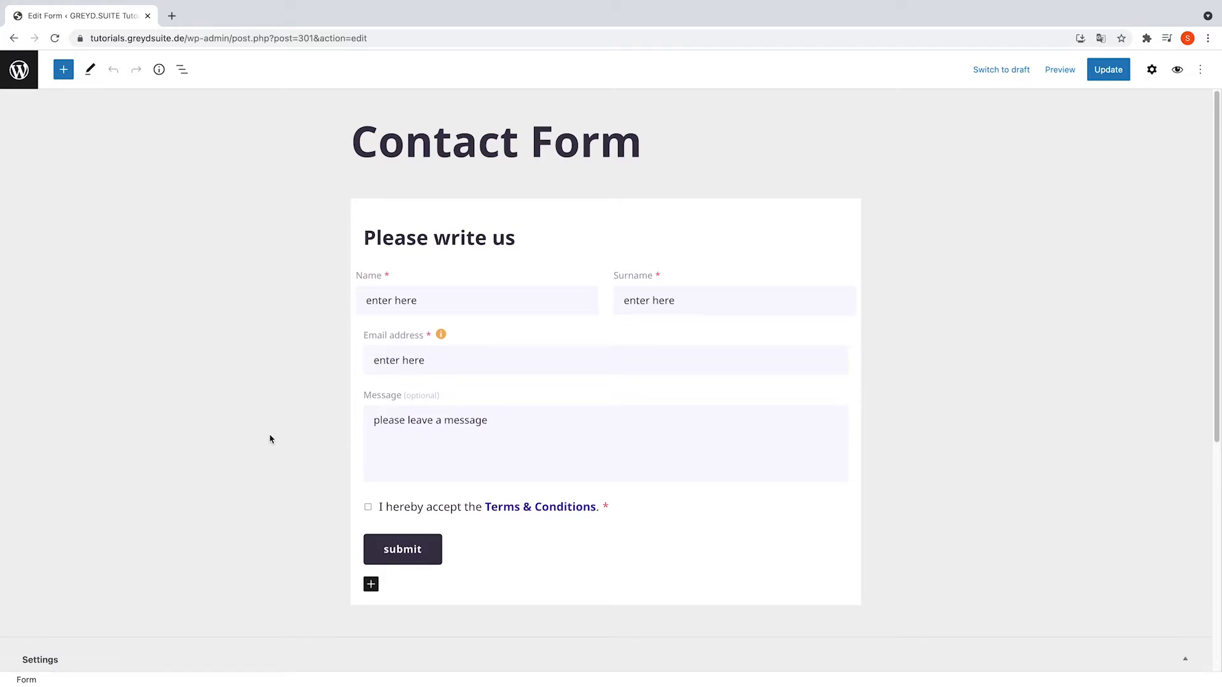
scroll(268, 438, down, 6)
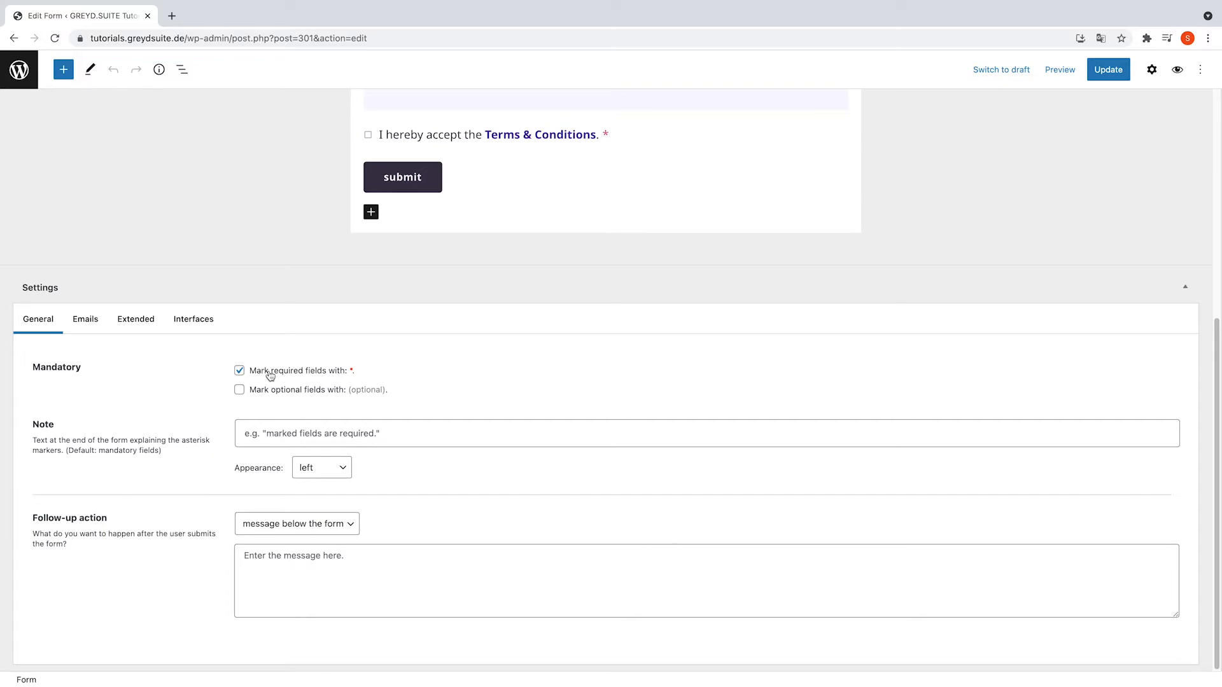
- Hide the form note and mark optional fields as well
click(340, 427)
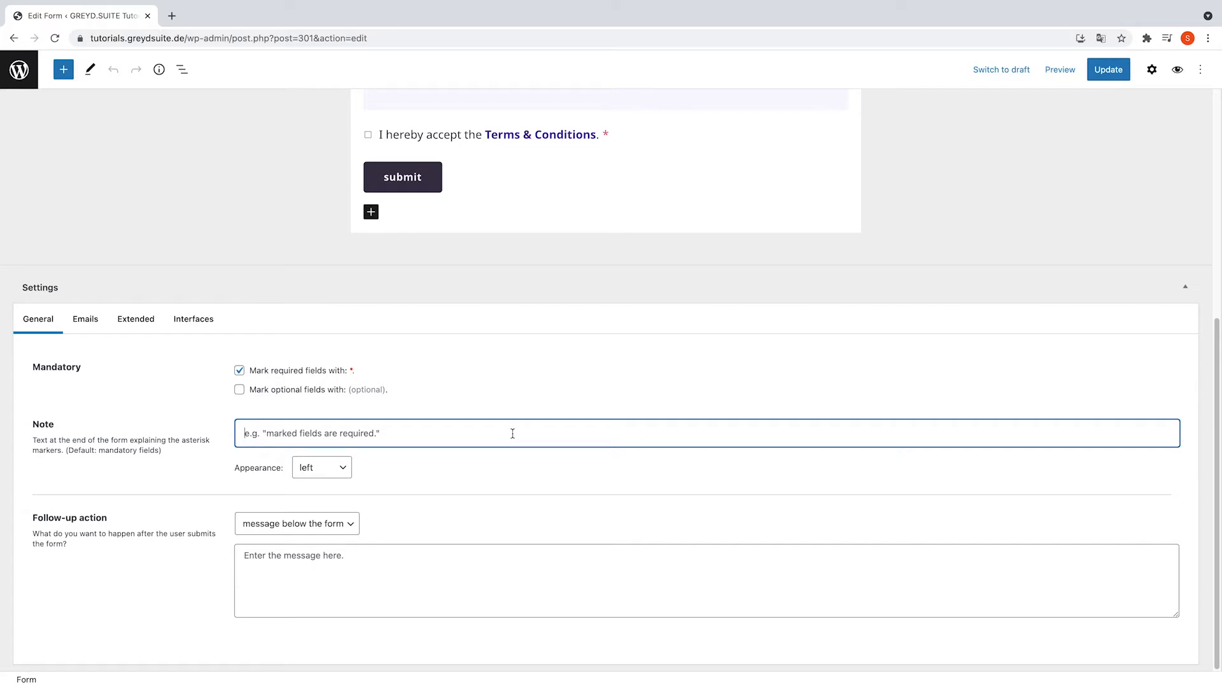
click(346, 468)
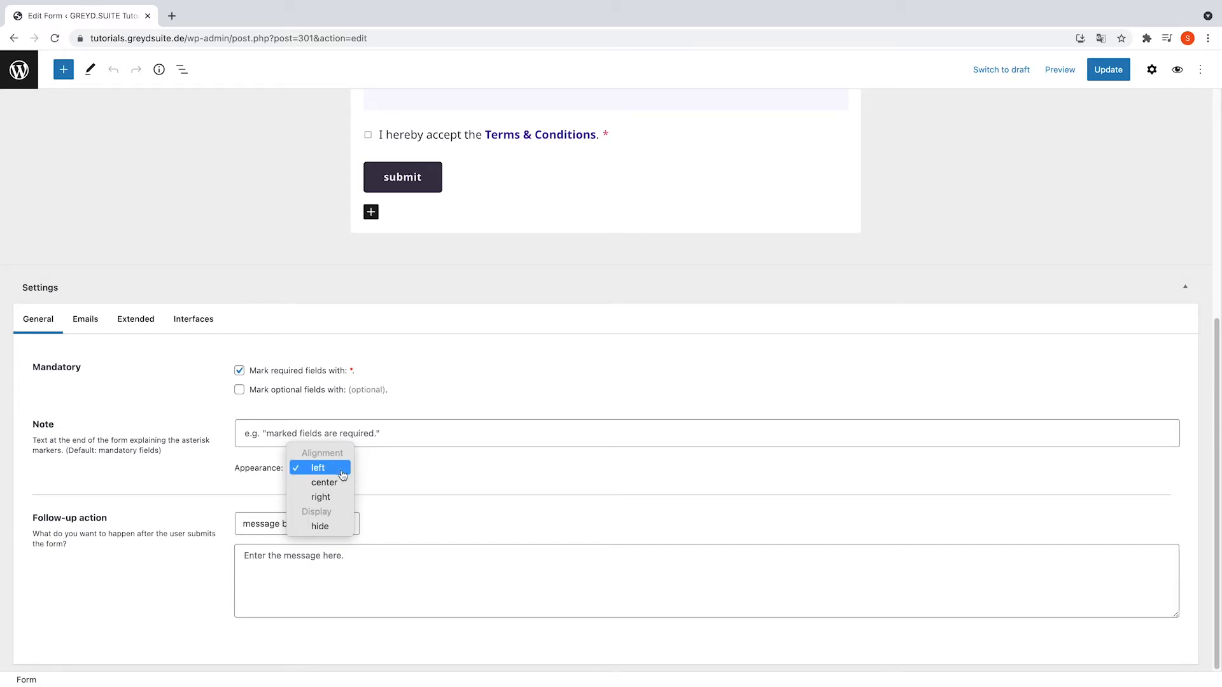
click(328, 527)
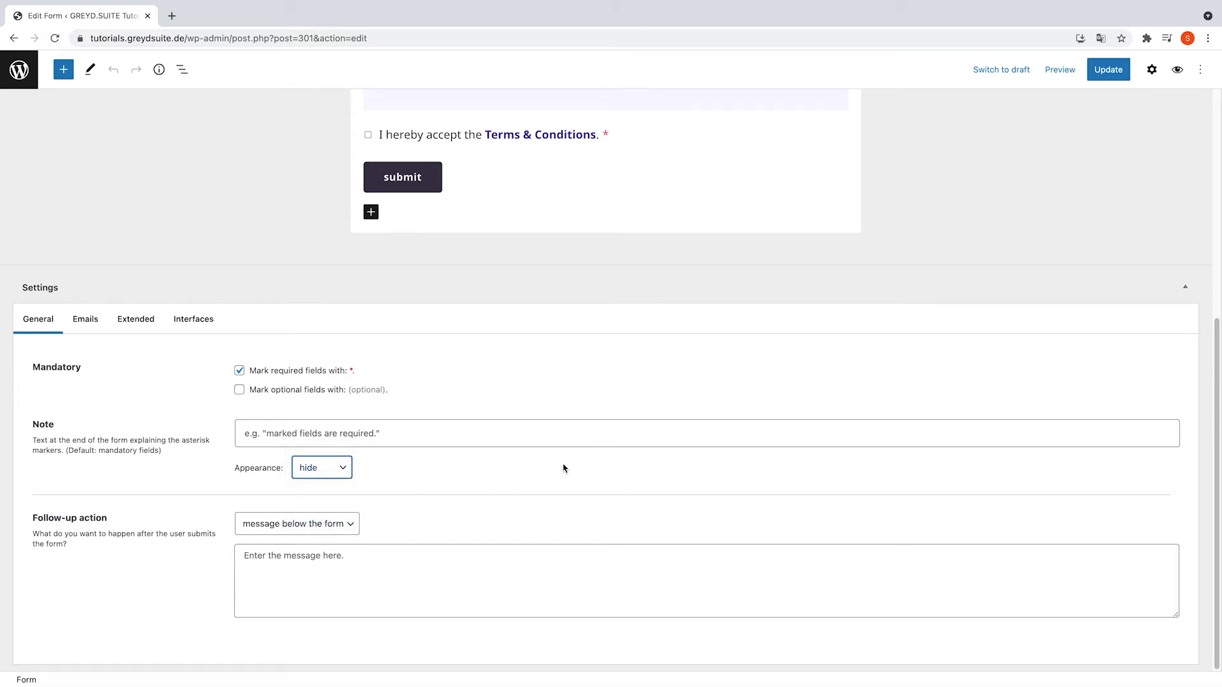
click(240, 390)
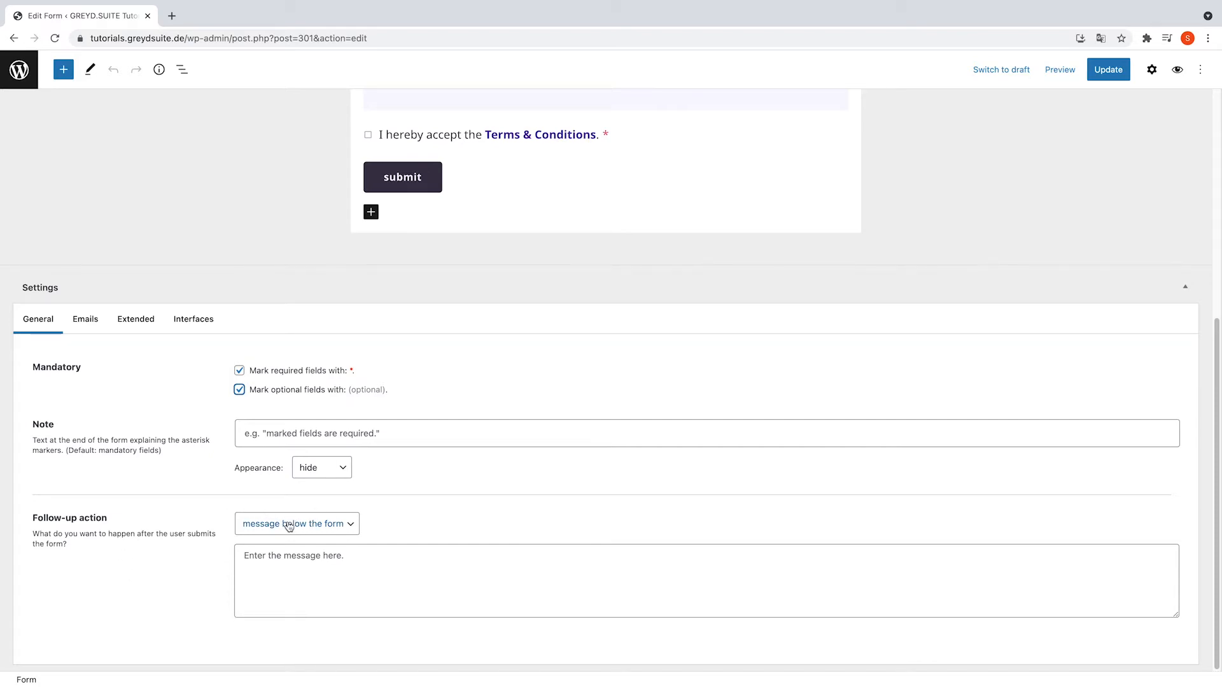
- Choose a message below the form as follow-up and type a thank-you text
click(351, 525)
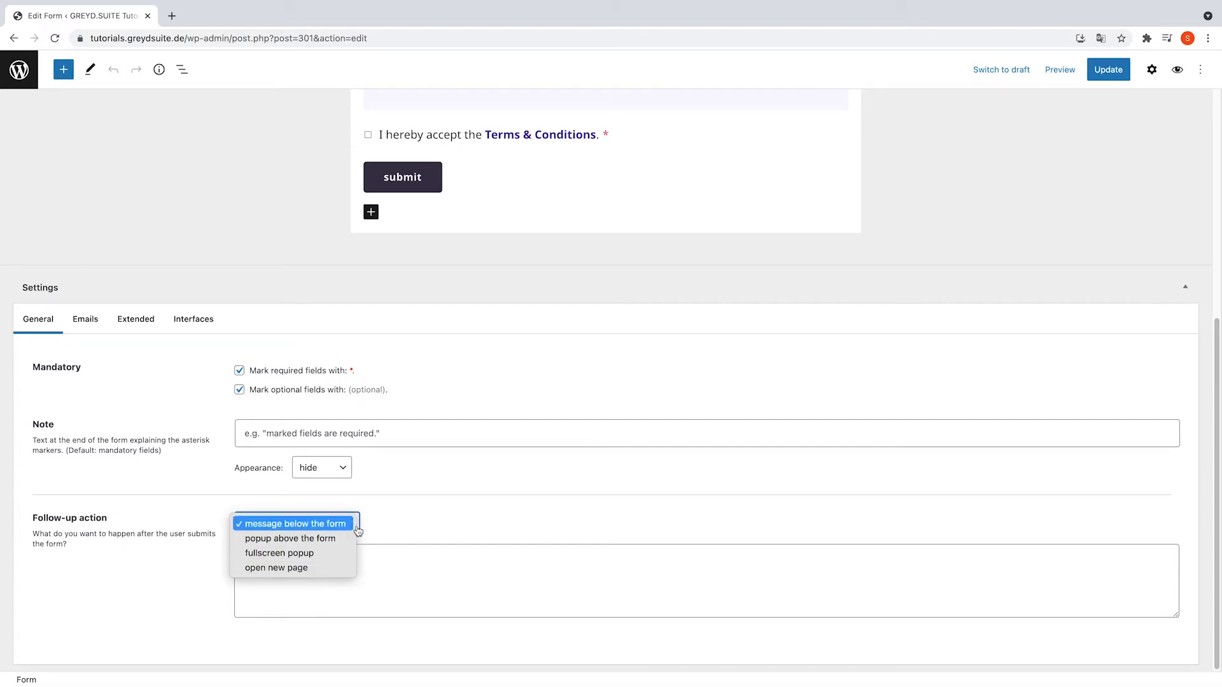
click(427, 571)
click(425, 568)
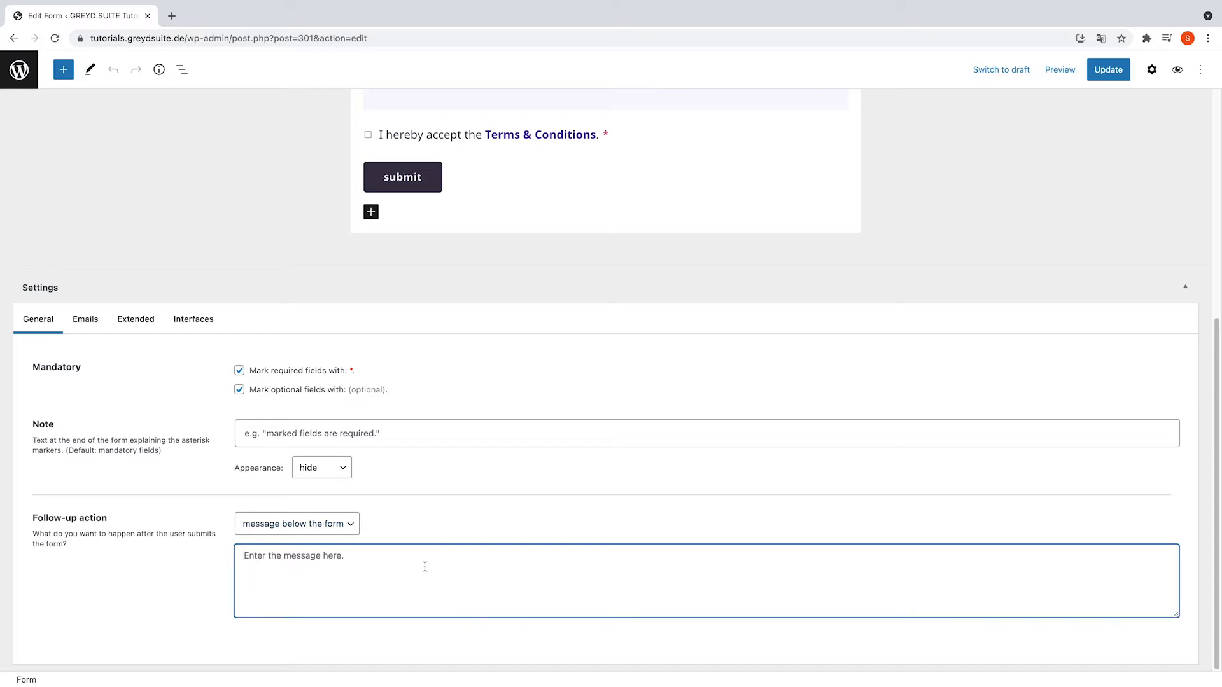
text(Thank)
text( yo fo)
text(for yo)
text(sage.)
- Redirect submitters to the home page after sending, instead of a popup
click(339, 527)
click(347, 539)
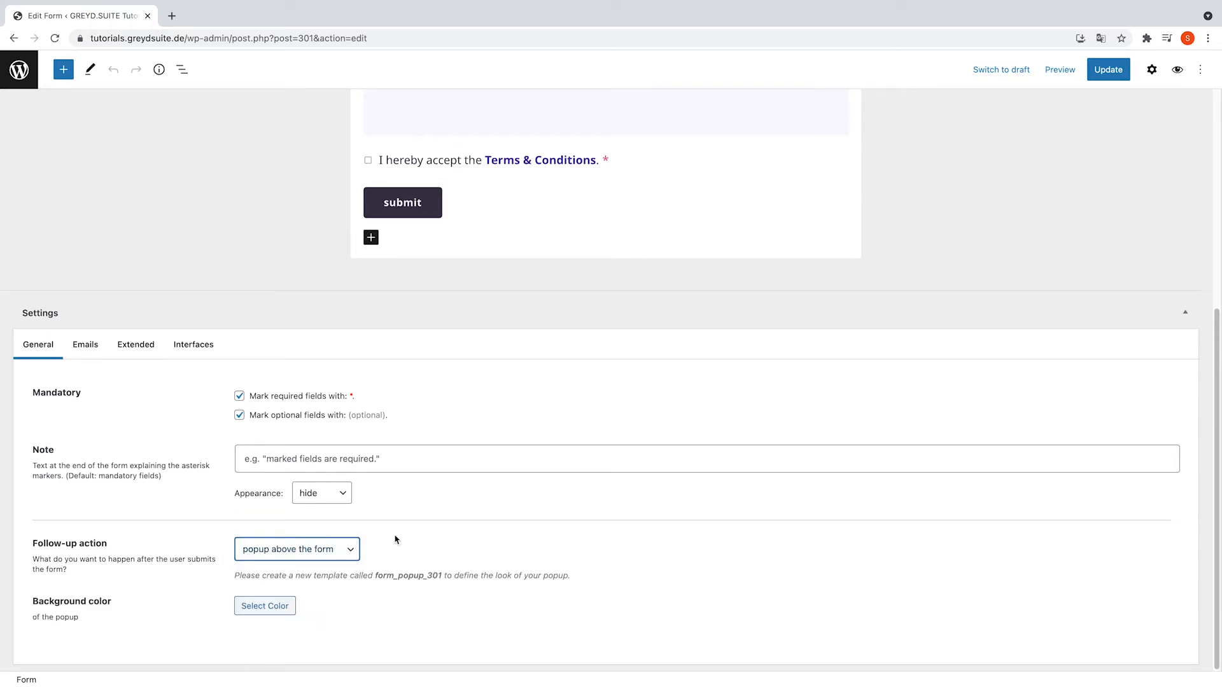
click(348, 549)
click(343, 564)
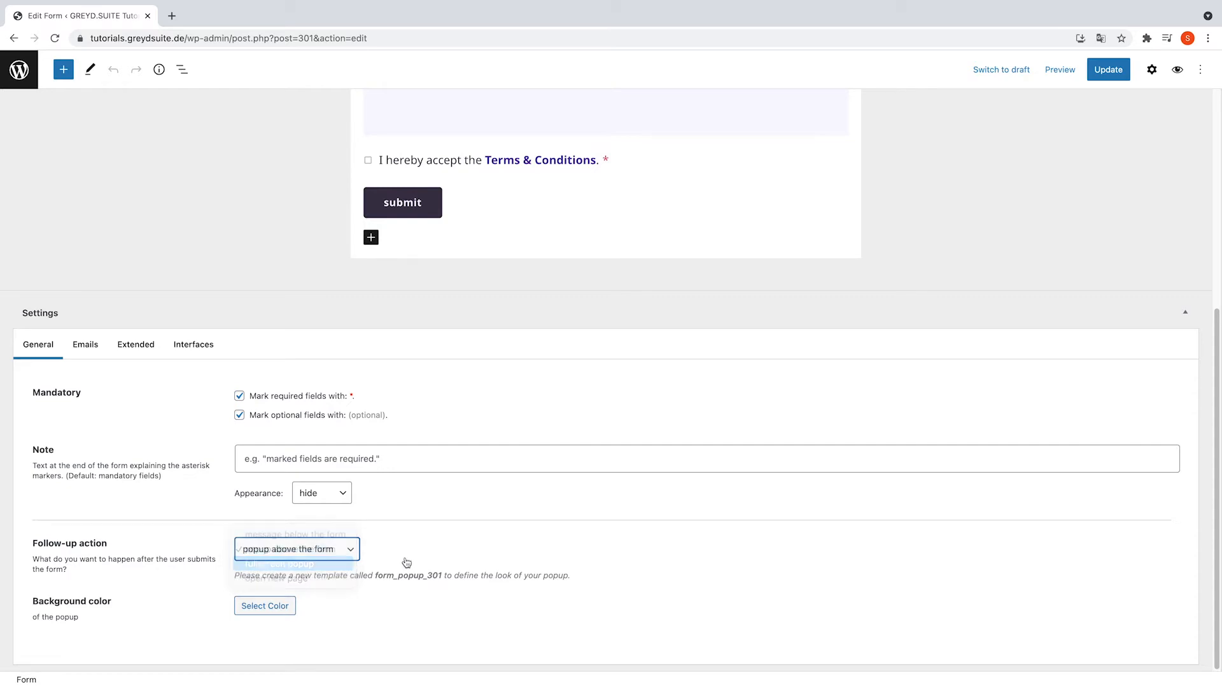
click(336, 553)
click(335, 564)
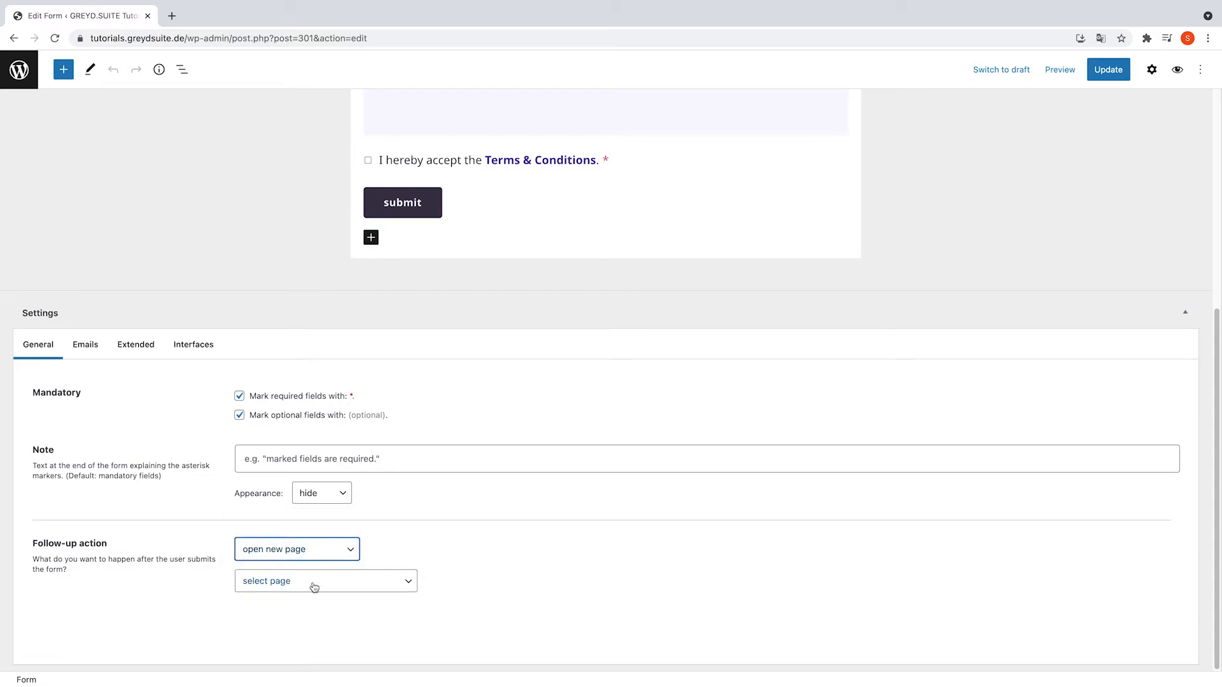
click(313, 583)
click(349, 596)
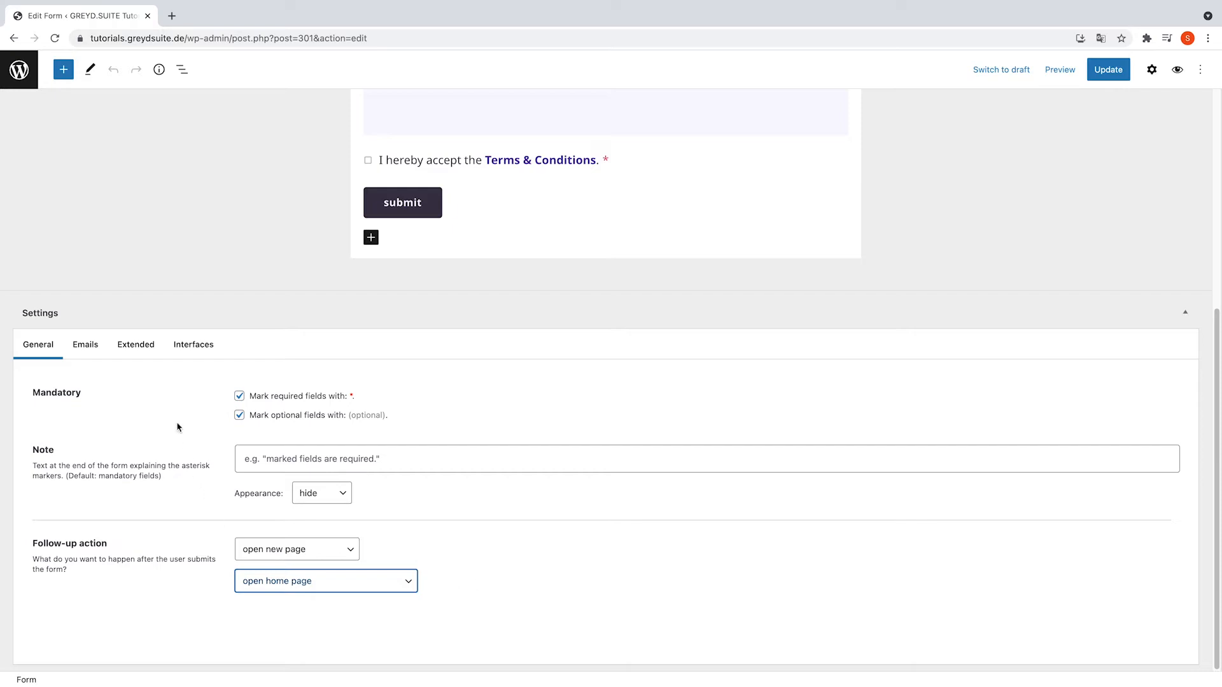
click(89, 349)
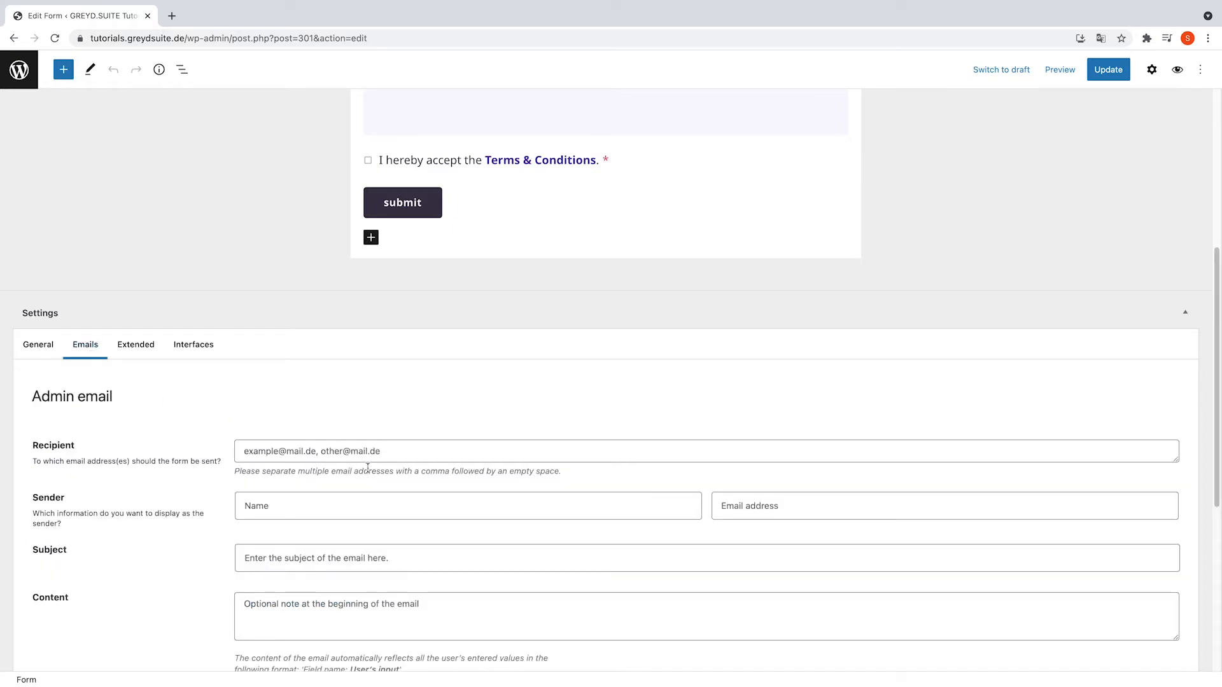
- Enter two admin recipient addresses and sender 'GREYD.SUITE website' with its sender address
scroll(370, 462, down, 3)
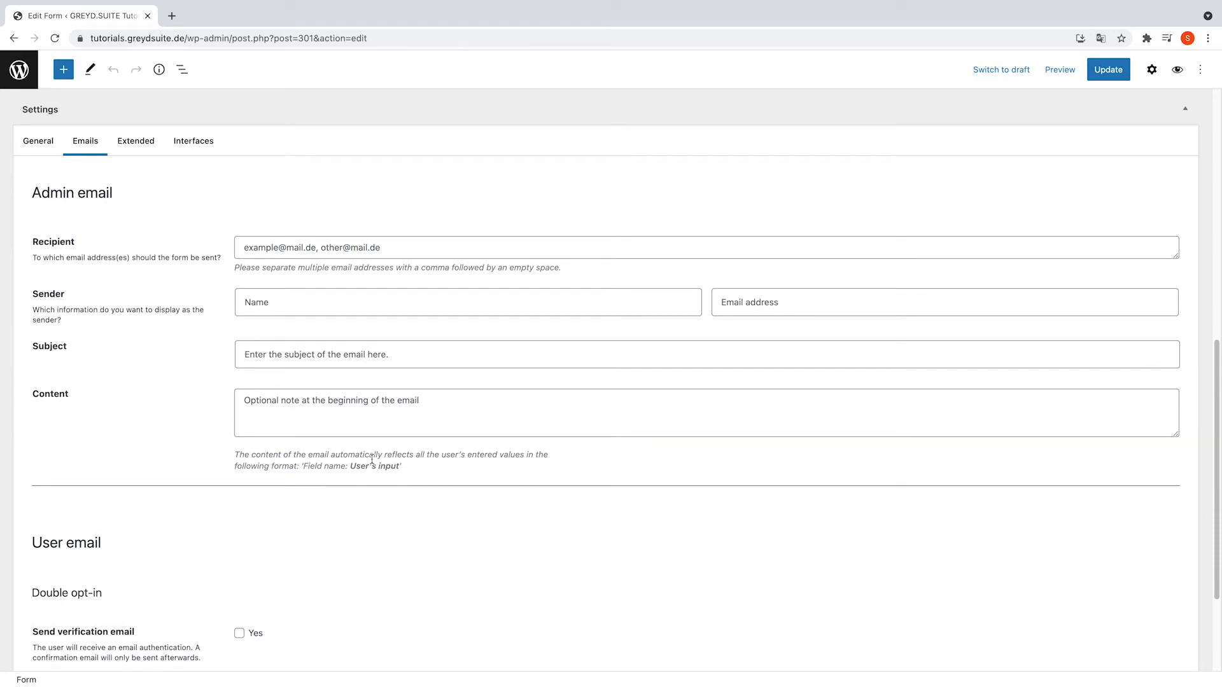
click(284, 251)
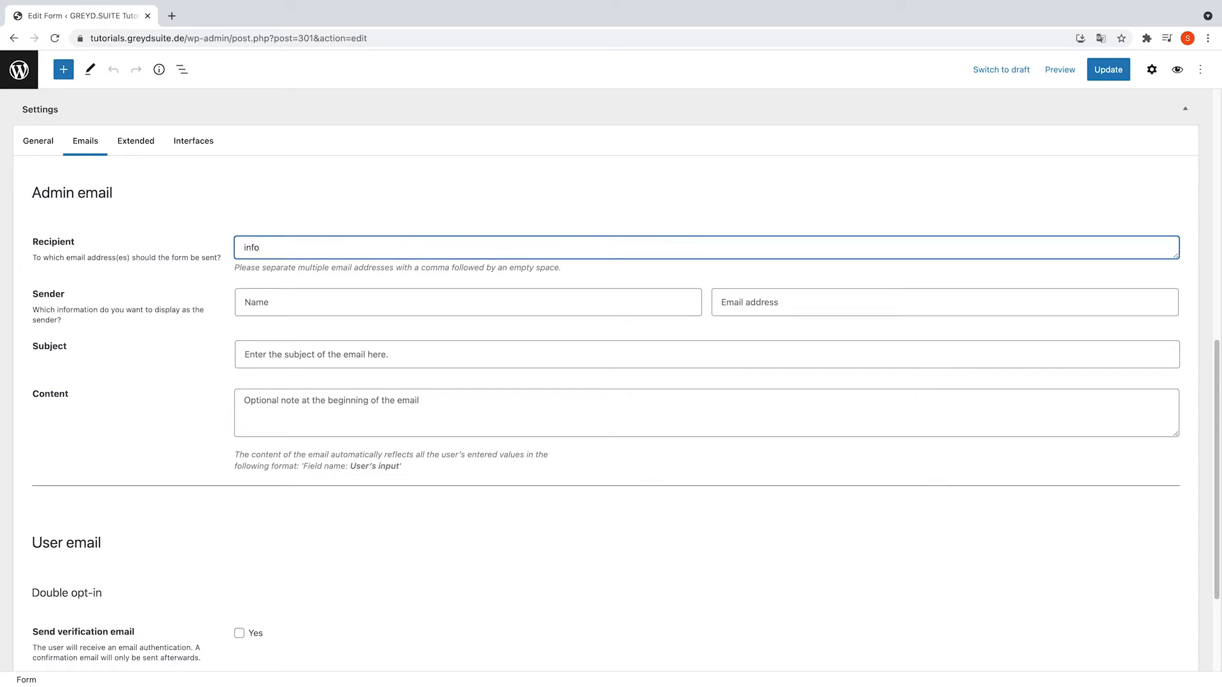
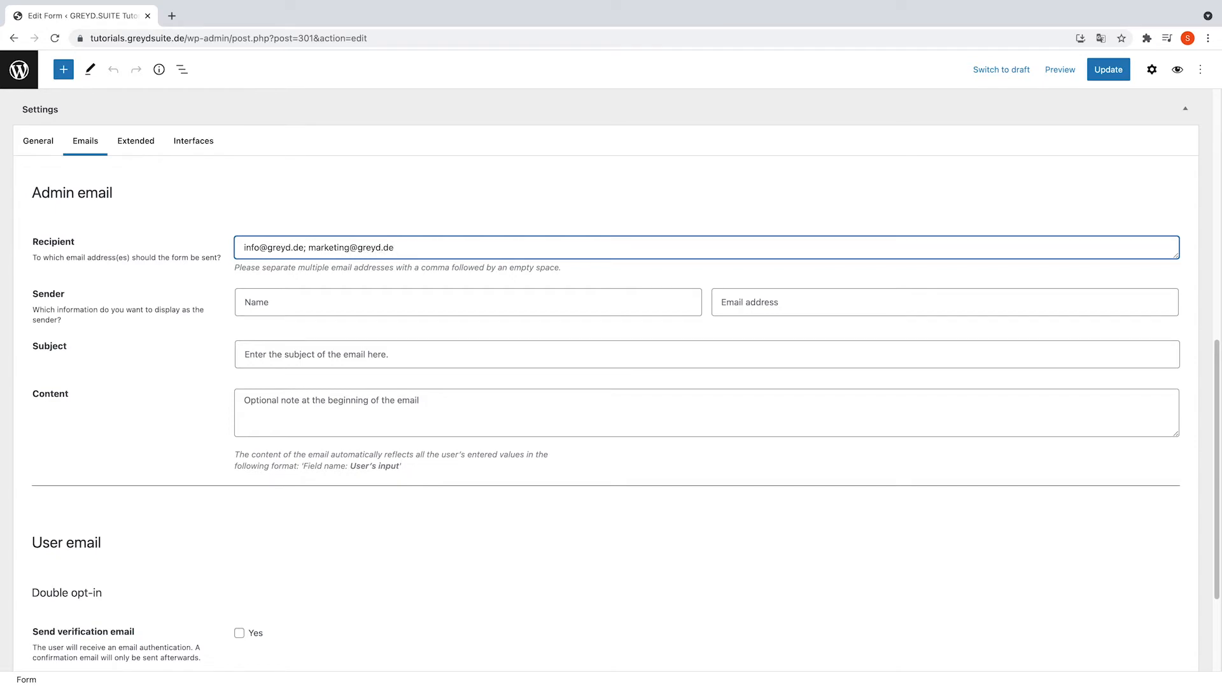
click(304, 299)
text(G)
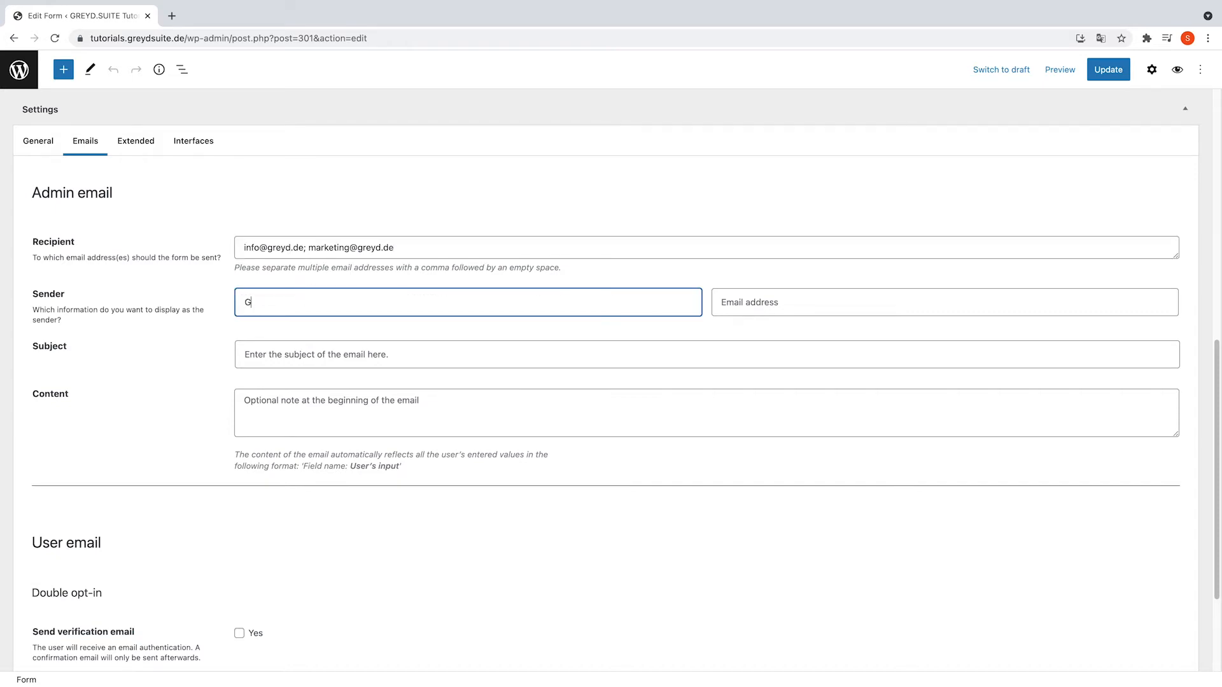
text(REYD.SUITE website)
key(Tab)
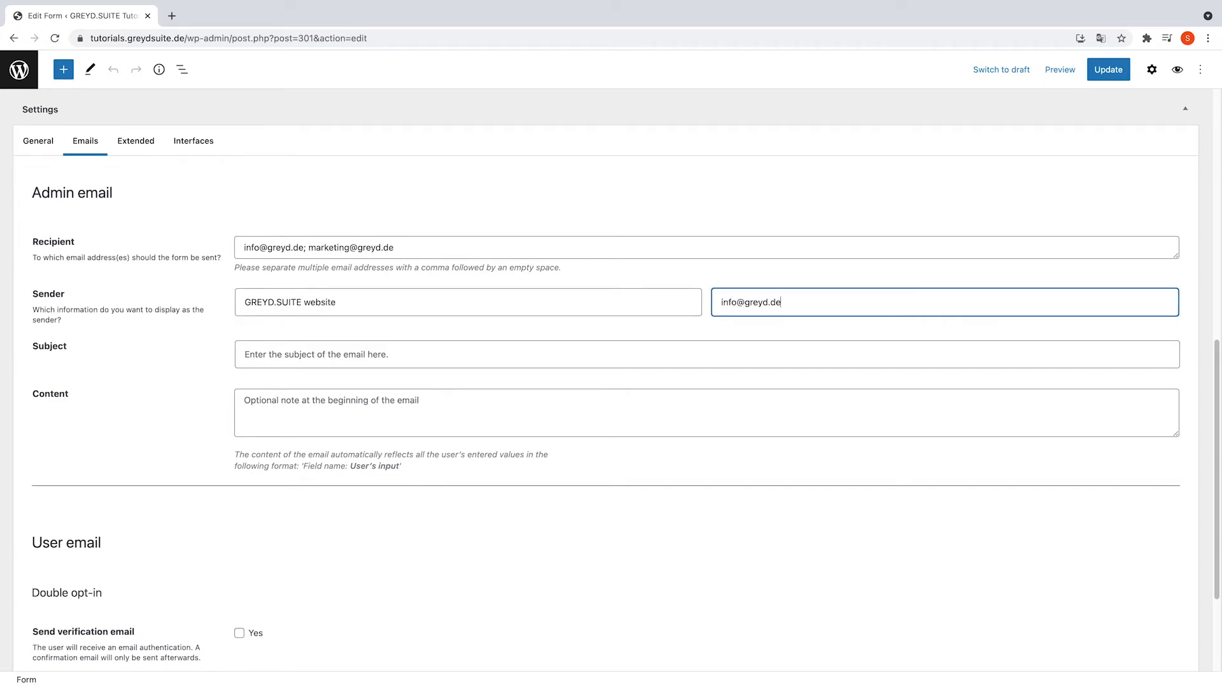
- Set the admin email subject to 'New form via website'
click(318, 351)
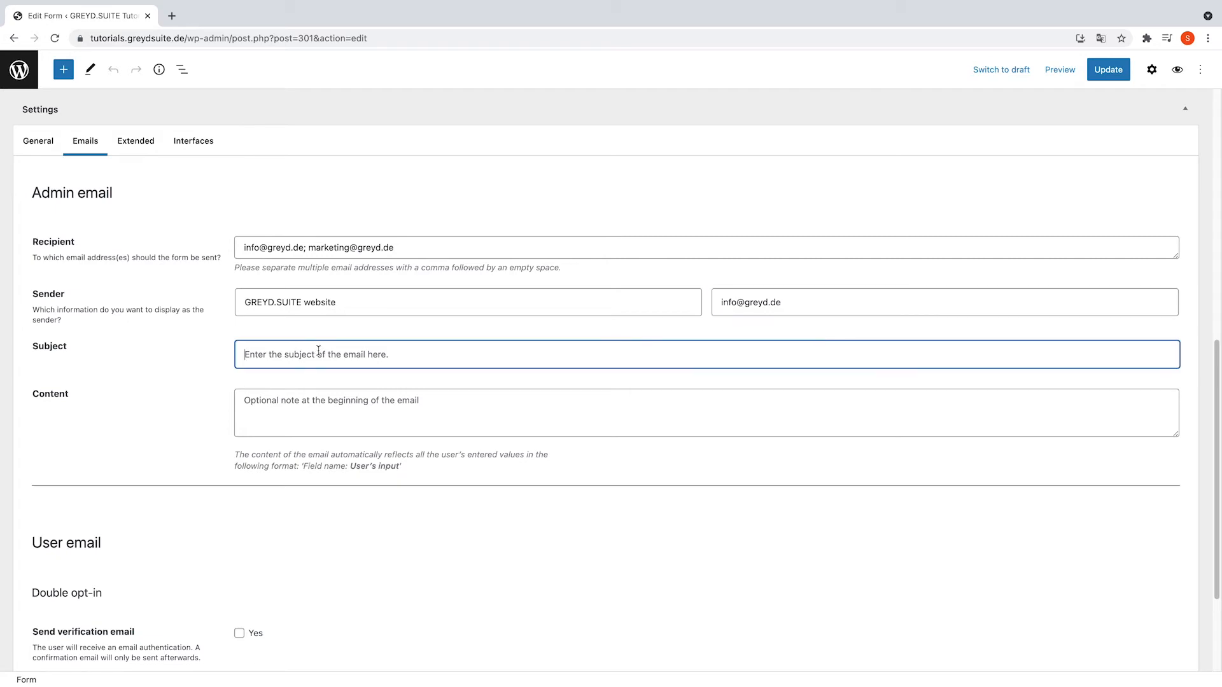
text(New form)
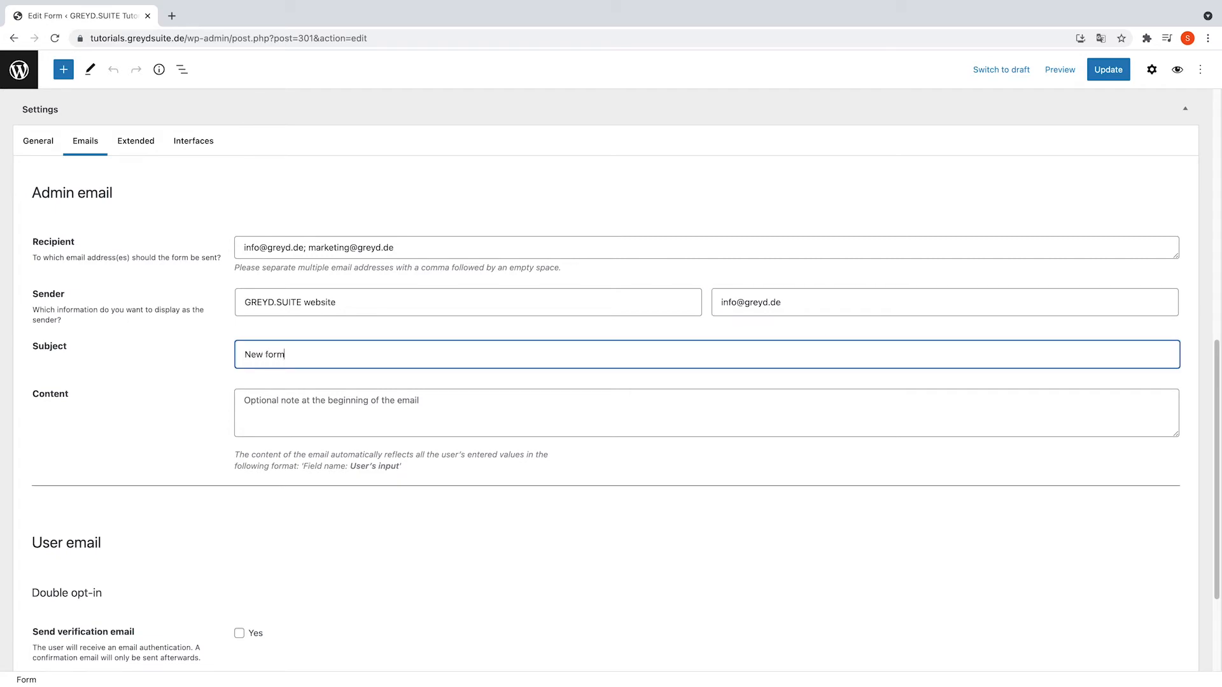
text( via website)
click(319, 426)
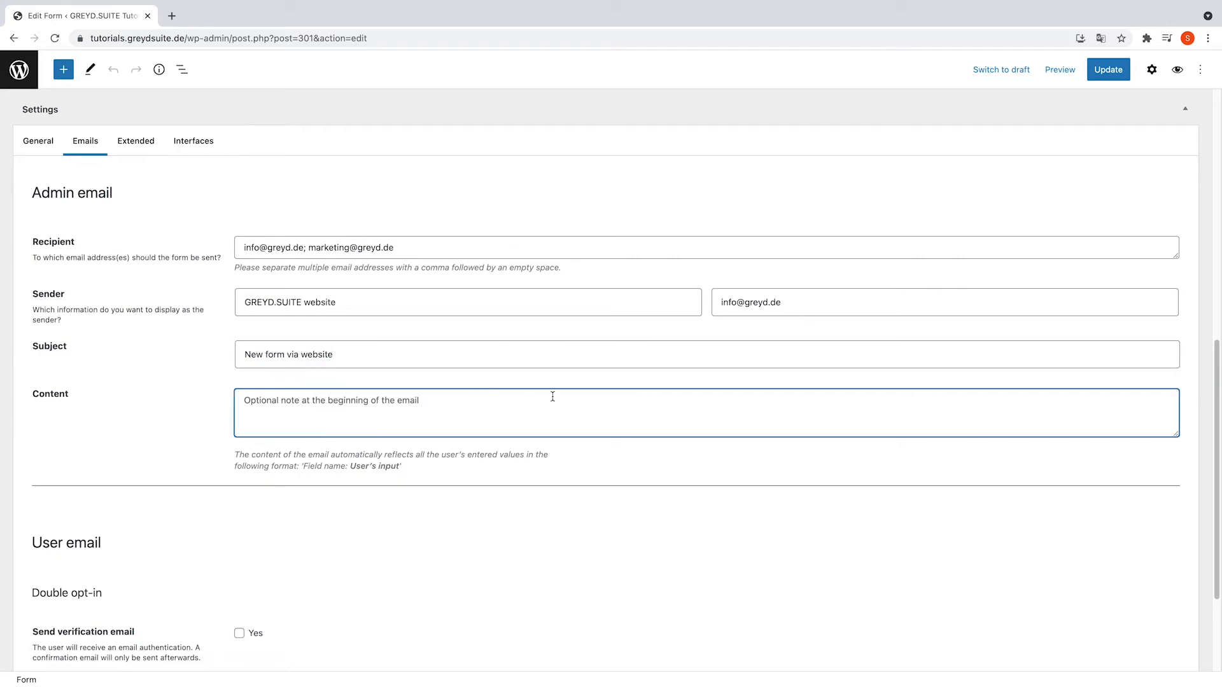
scroll(585, 399, down, 2)
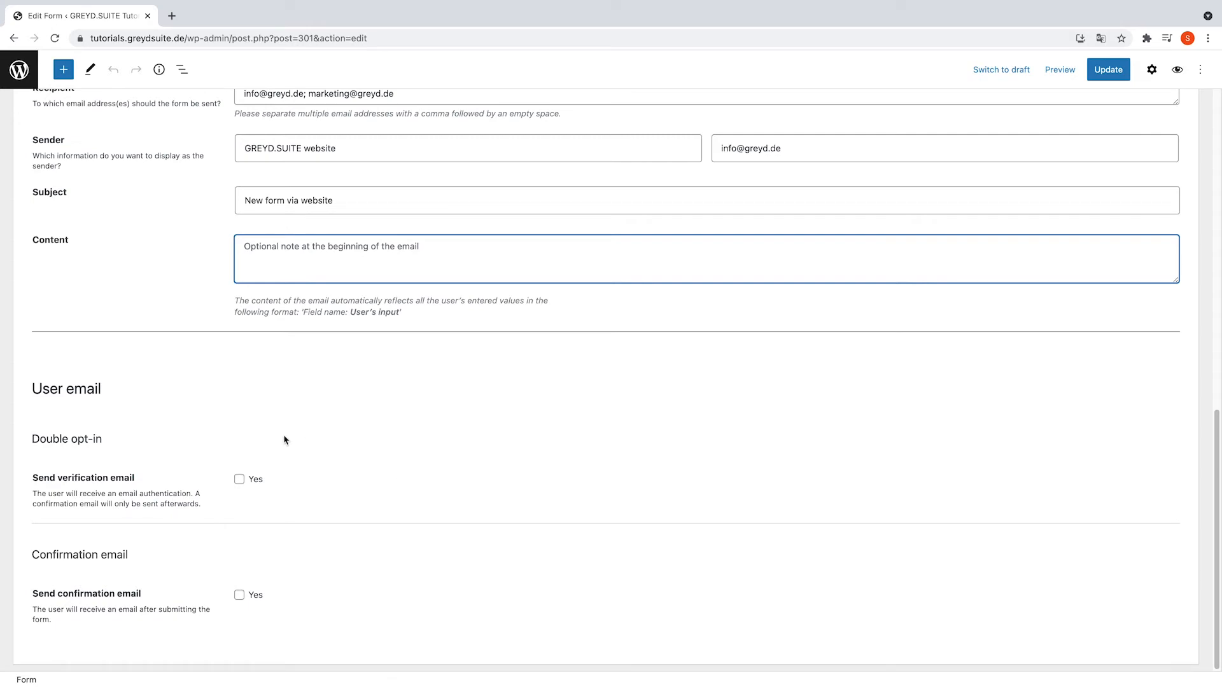
triple_click(74, 437)
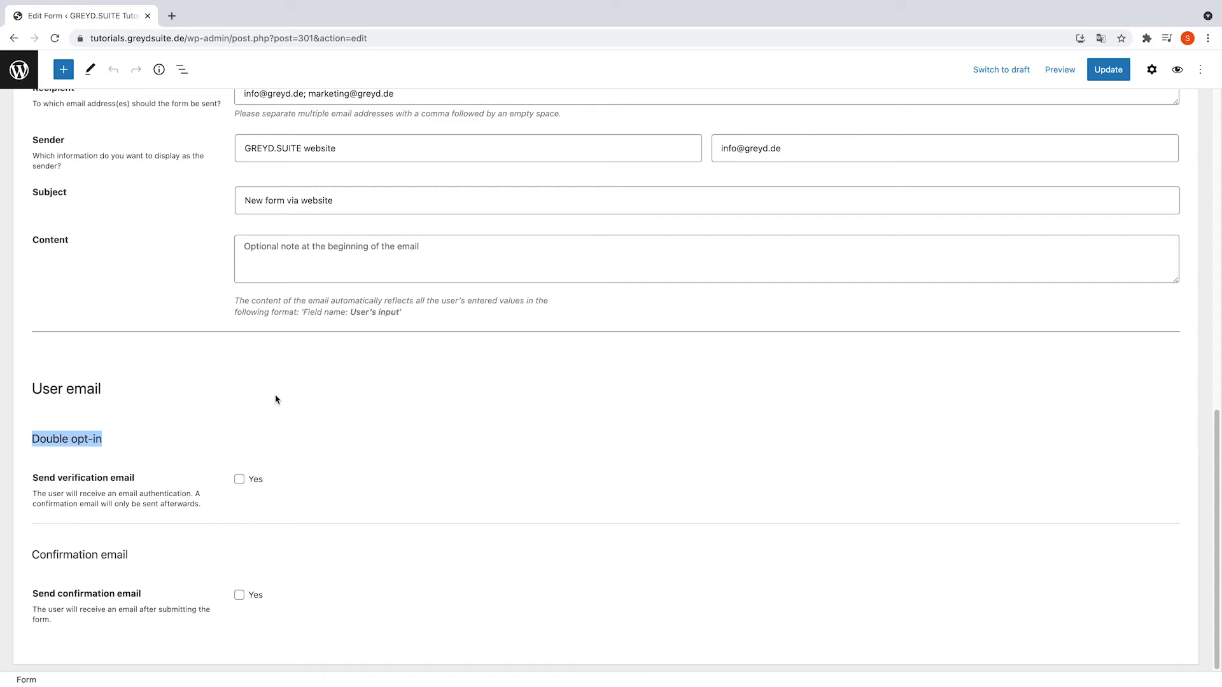
click(361, 436)
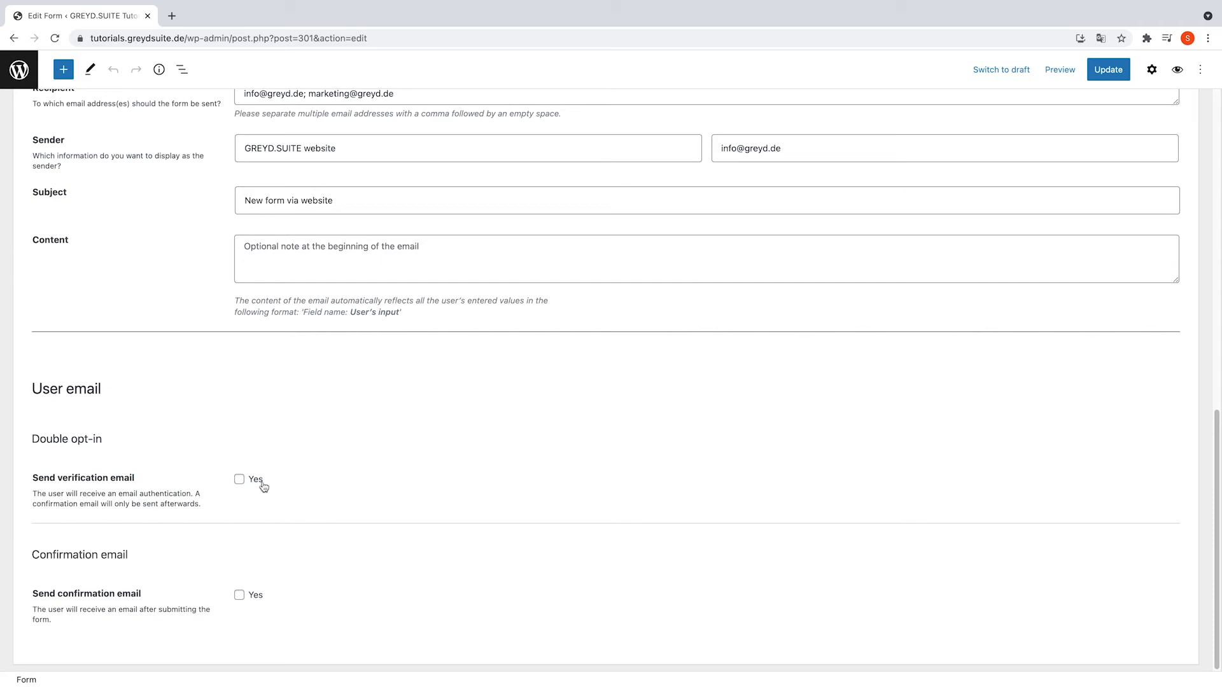
- Enable the verification email from sender GREYD.SUITE, sent to the form's Email field
click(239, 479)
scroll(444, 470, down, 5)
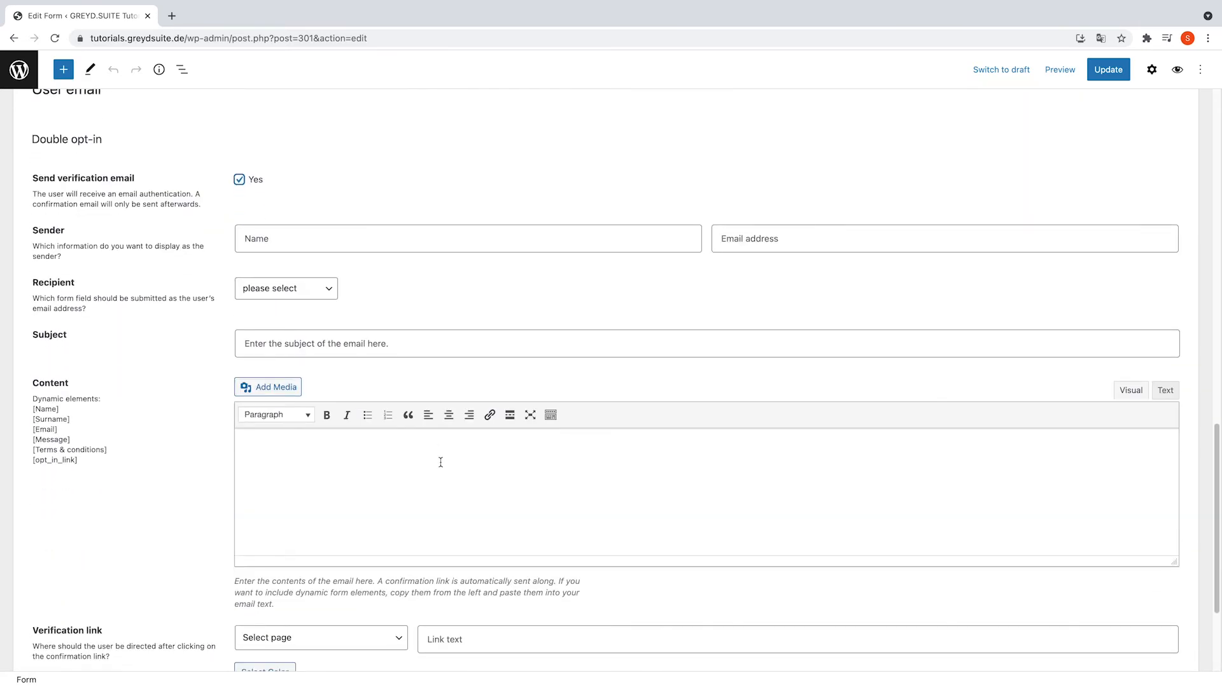
click(304, 230)
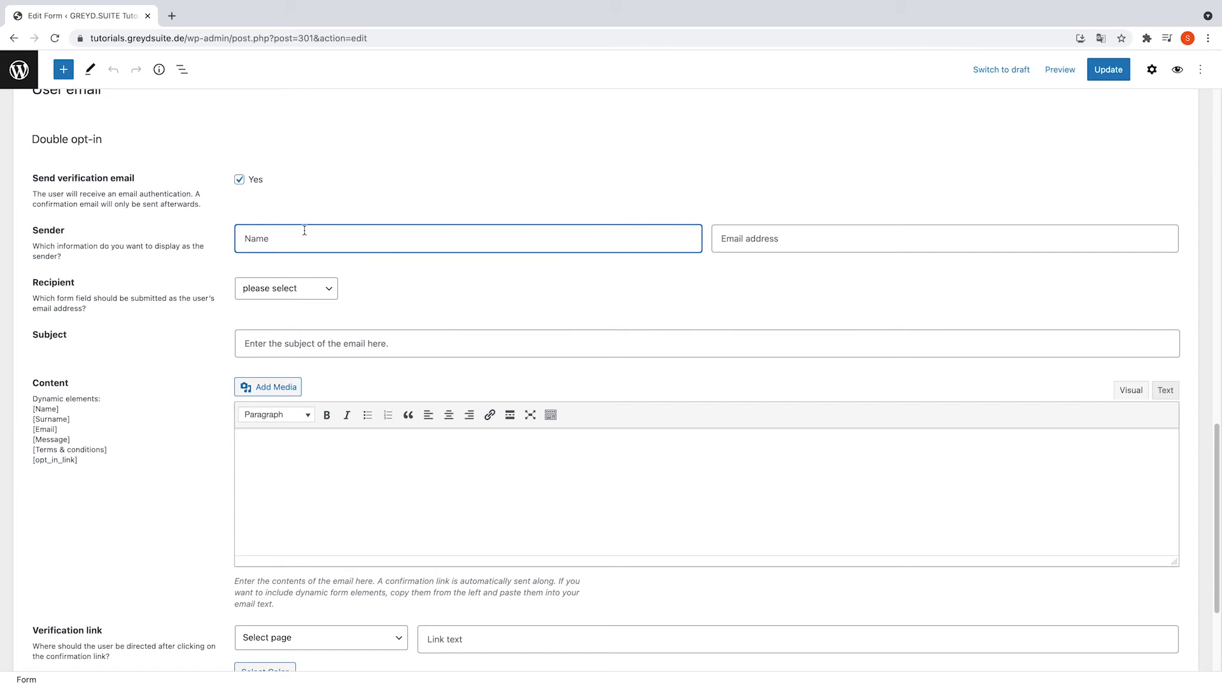
text(GREYD.SUITE)
key(Tab)
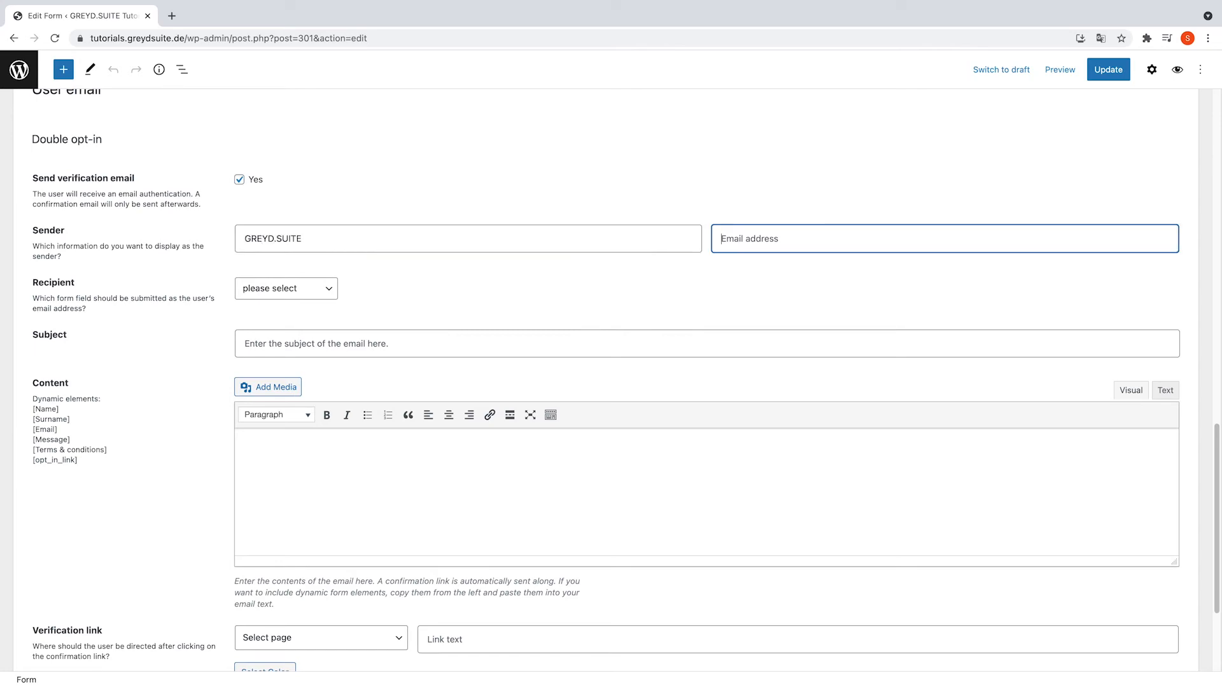
click(284, 289)
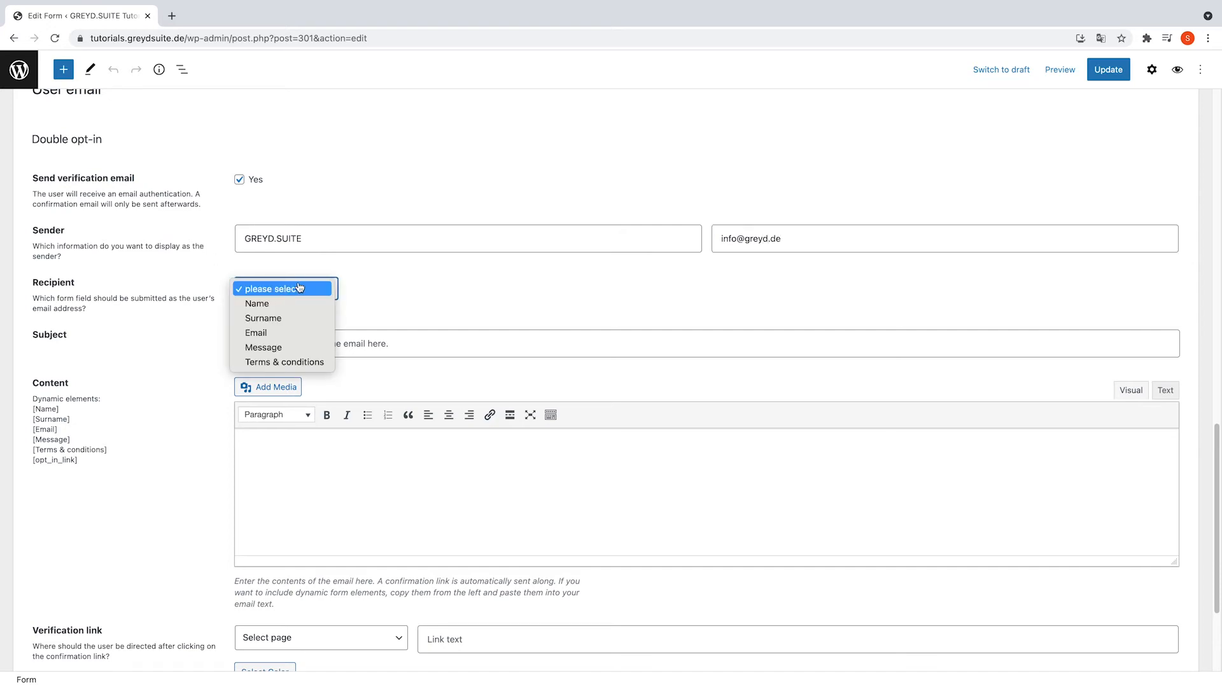
click(281, 333)
- Give it subject 'Please confirm your email' and a body 'Hi [Name]' ending with [opt_in_link]
click(304, 345)
text(Please confirm your)
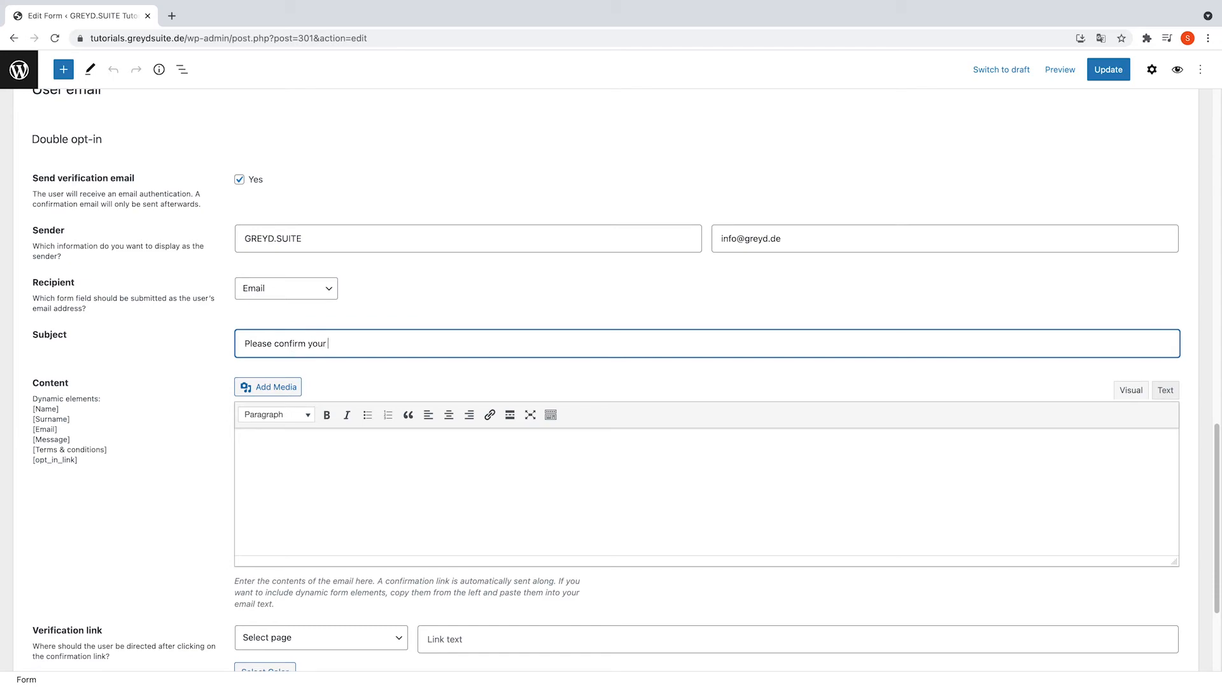
text( email)
click(354, 456)
text(Hi)
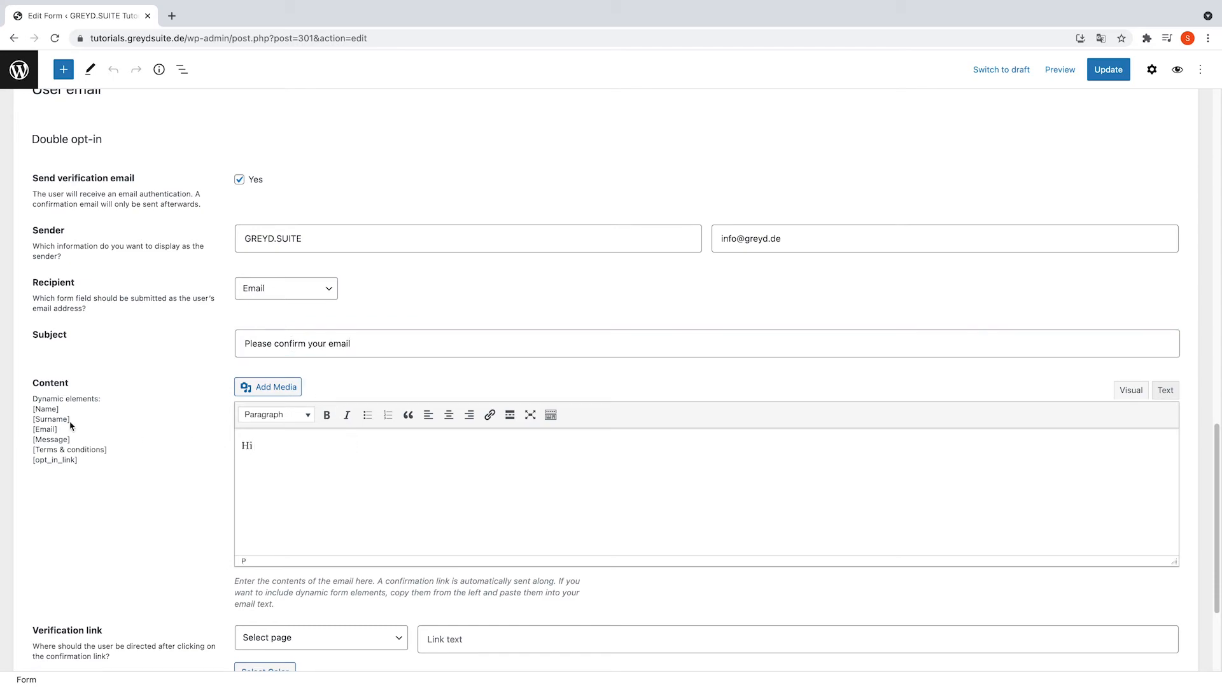
drag(60, 409, 37, 412)
text([Name])
key(Return)
text(xxxxxxxx)
drag(90, 460, 31, 461)
key(ctrl+c)
click(324, 482)
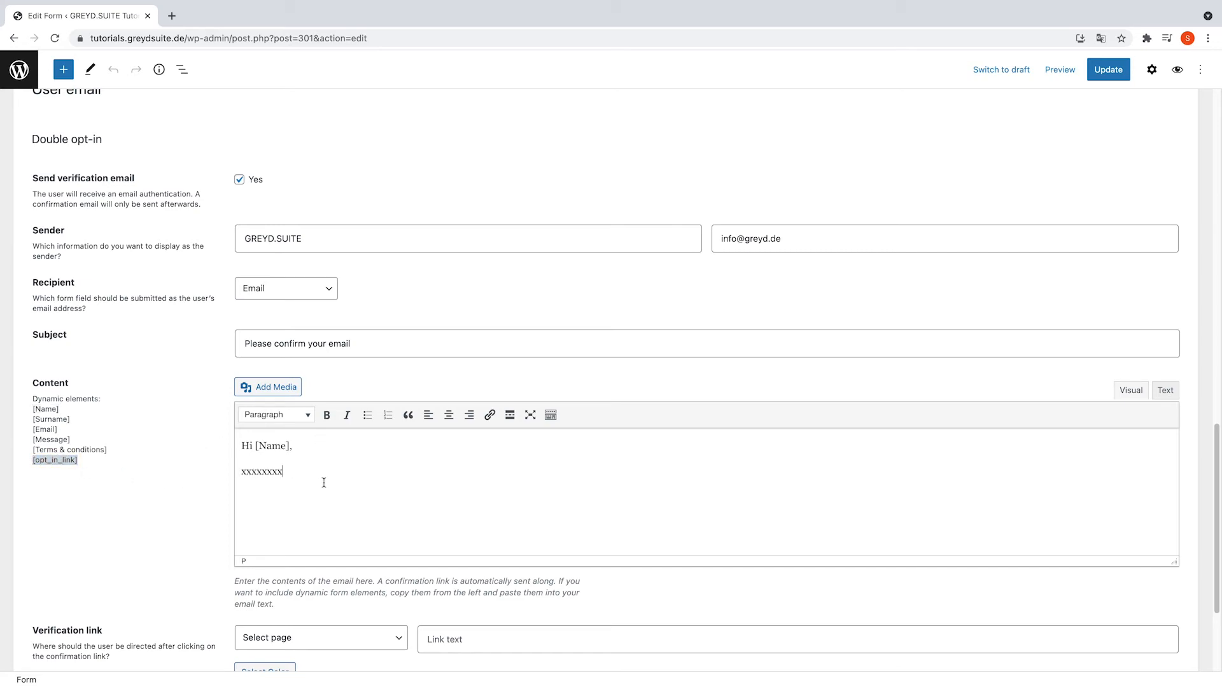
key(Return)
key(ctrl+v)
scroll(383, 506, down, 3)
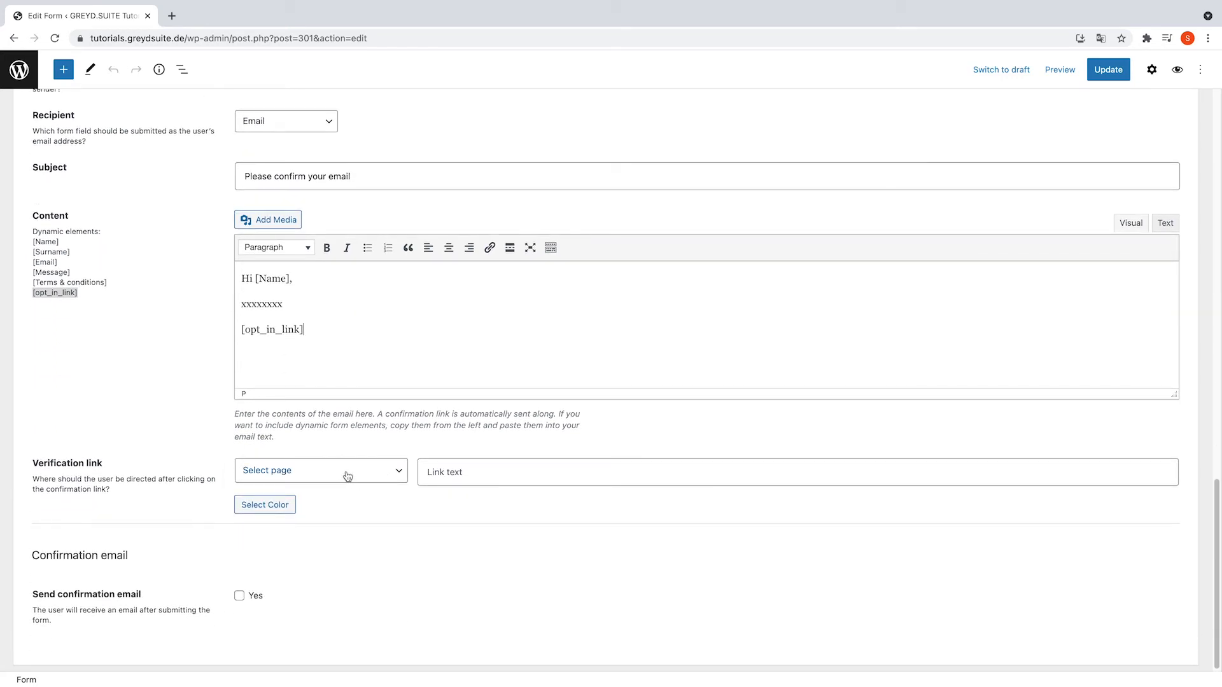
- Point the verification link to Example Page with text 'confirm now', clearing the trial purple colour
click(346, 472)
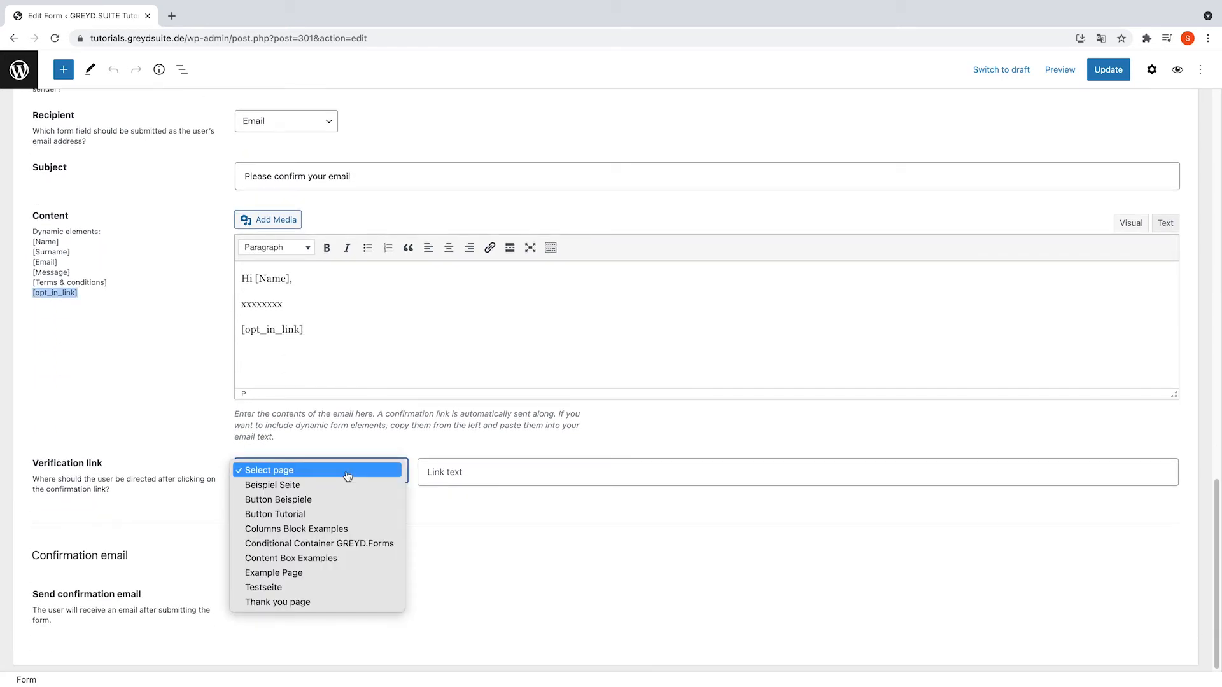
click(329, 572)
click(462, 475)
text(confirm)
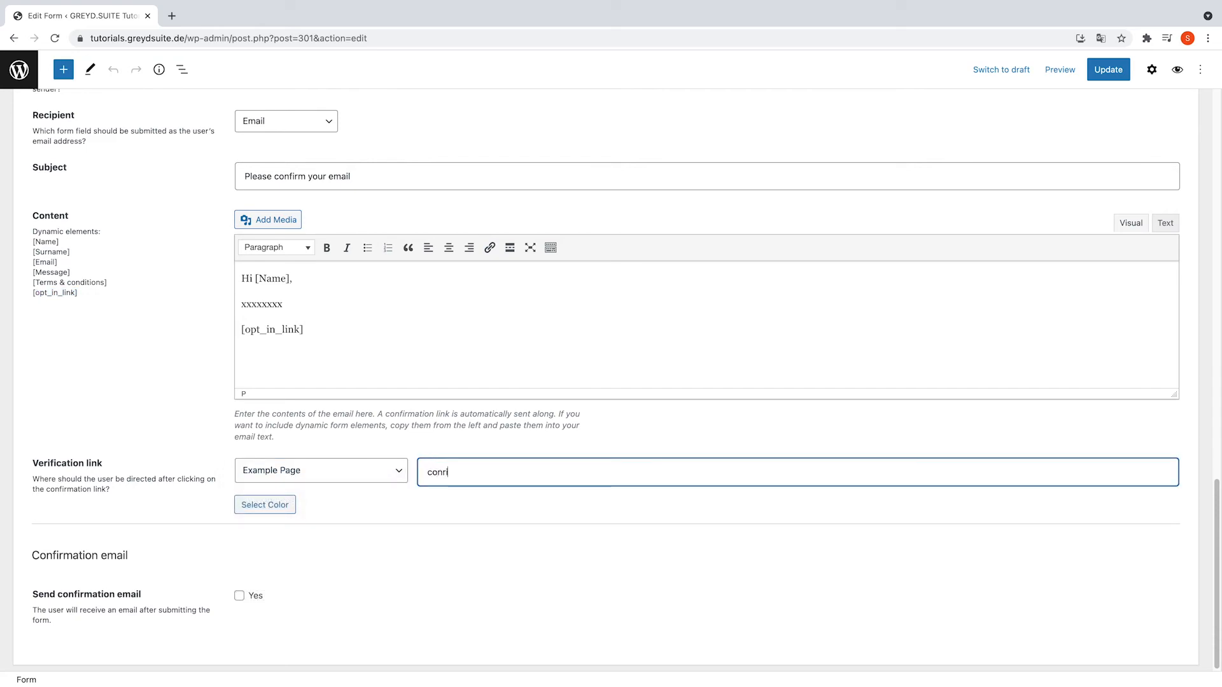
text( now)
click(264, 505)
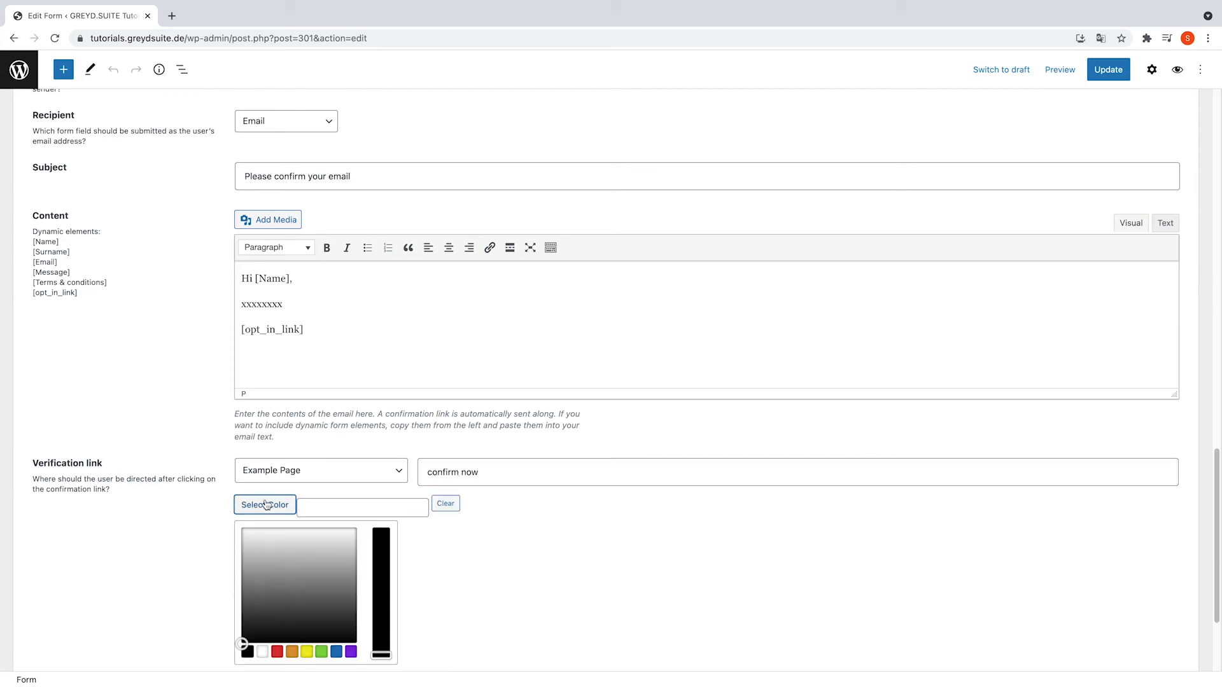
click(351, 651)
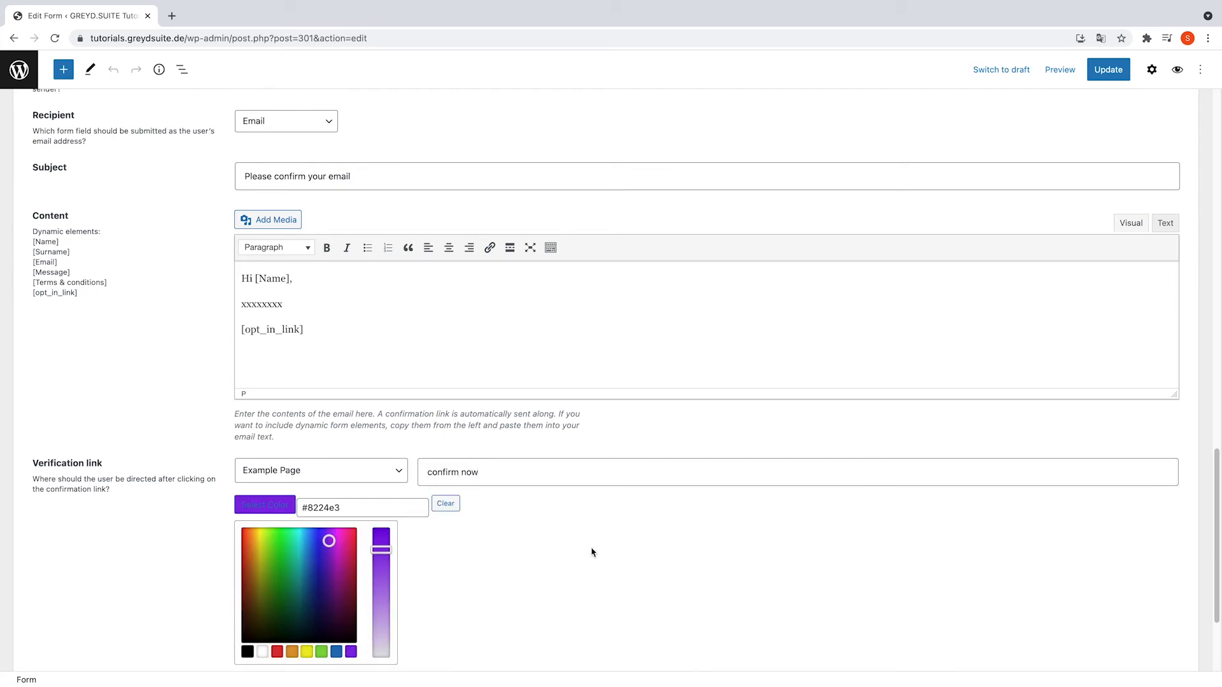
click(445, 504)
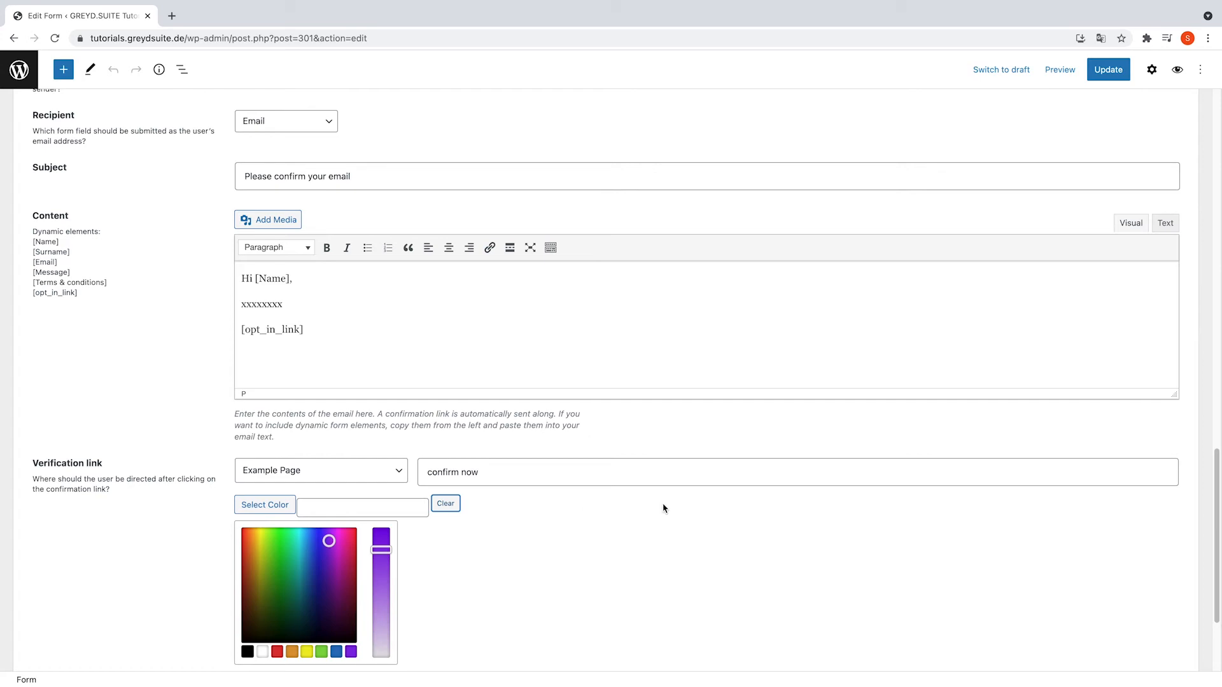
scroll(692, 511, down, 3)
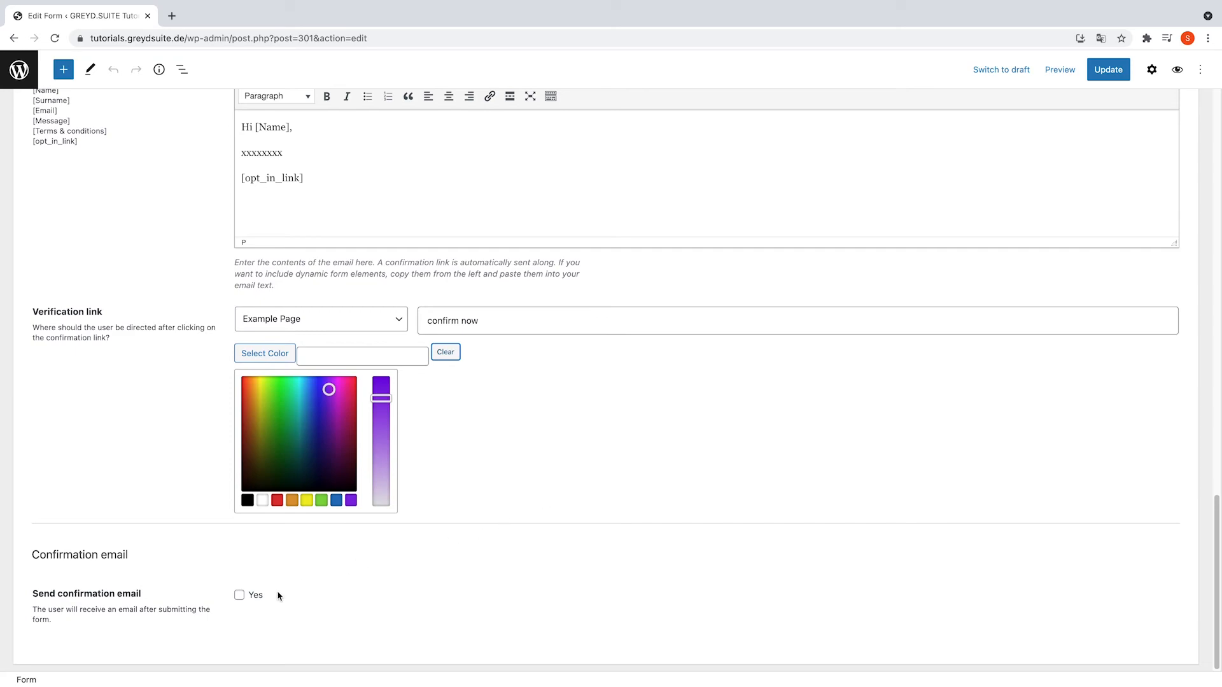
- Enable the confirmation email with sender name GREYD.SUITE and its sender address
click(249, 600)
scroll(455, 555, down, 4)
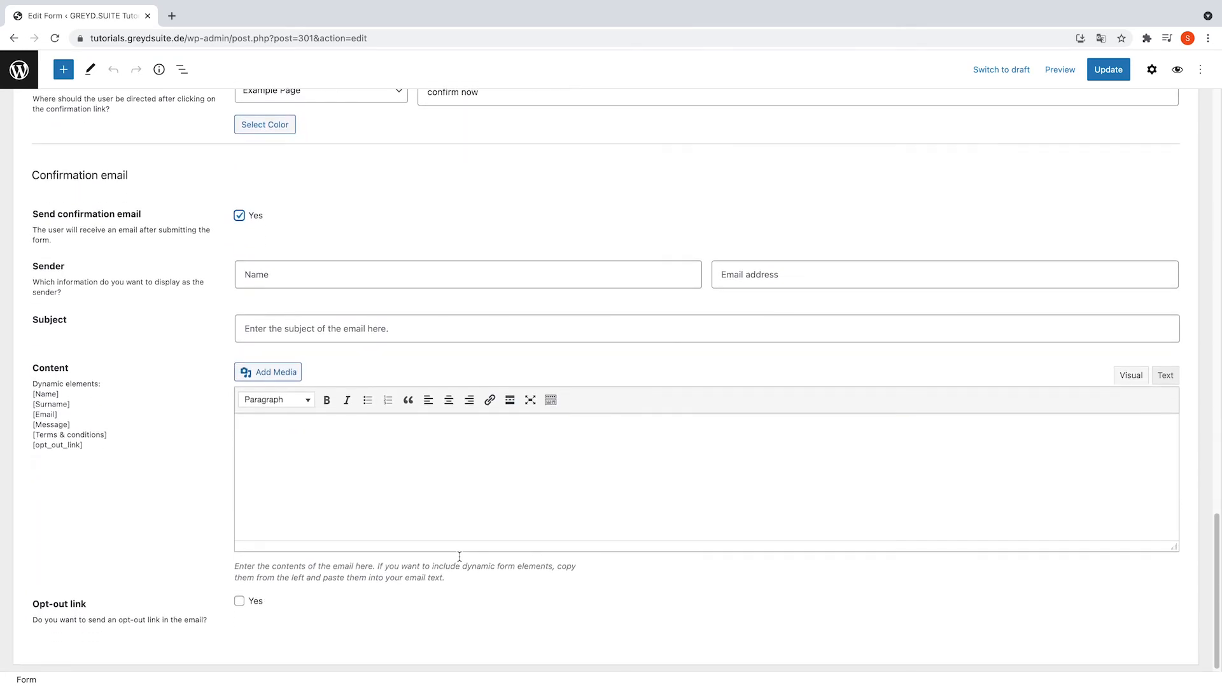
click(331, 284)
text(GR)
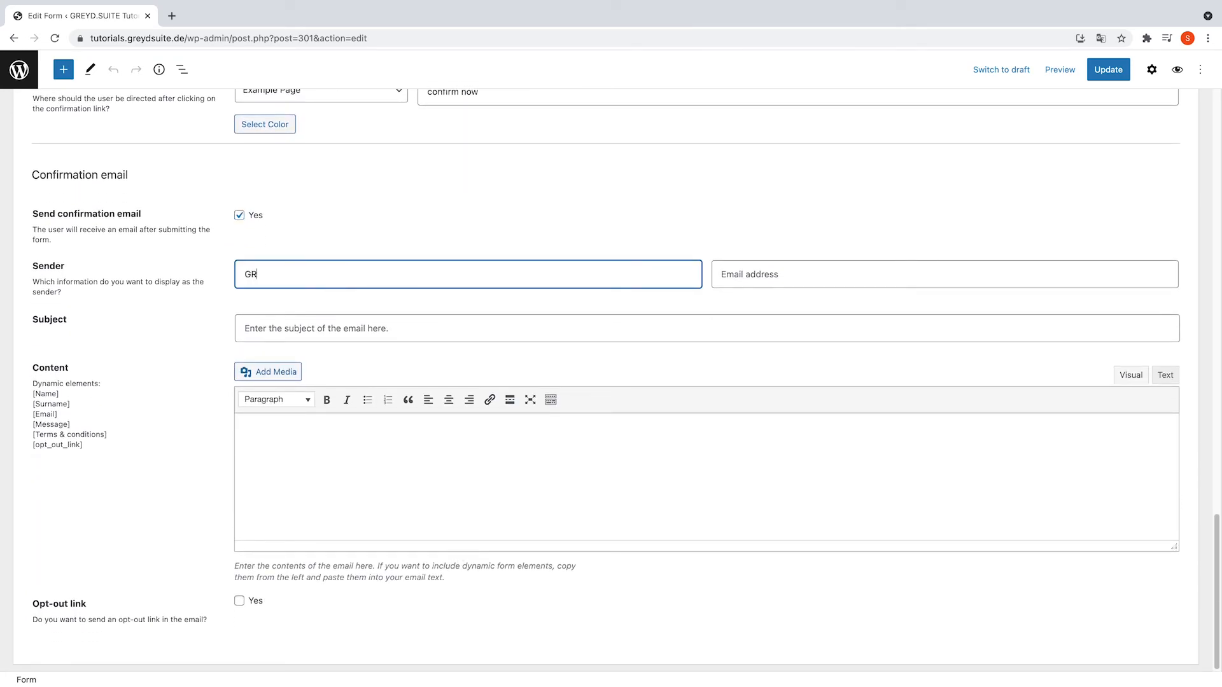
text(EYD.SUITE)
key(Tab)
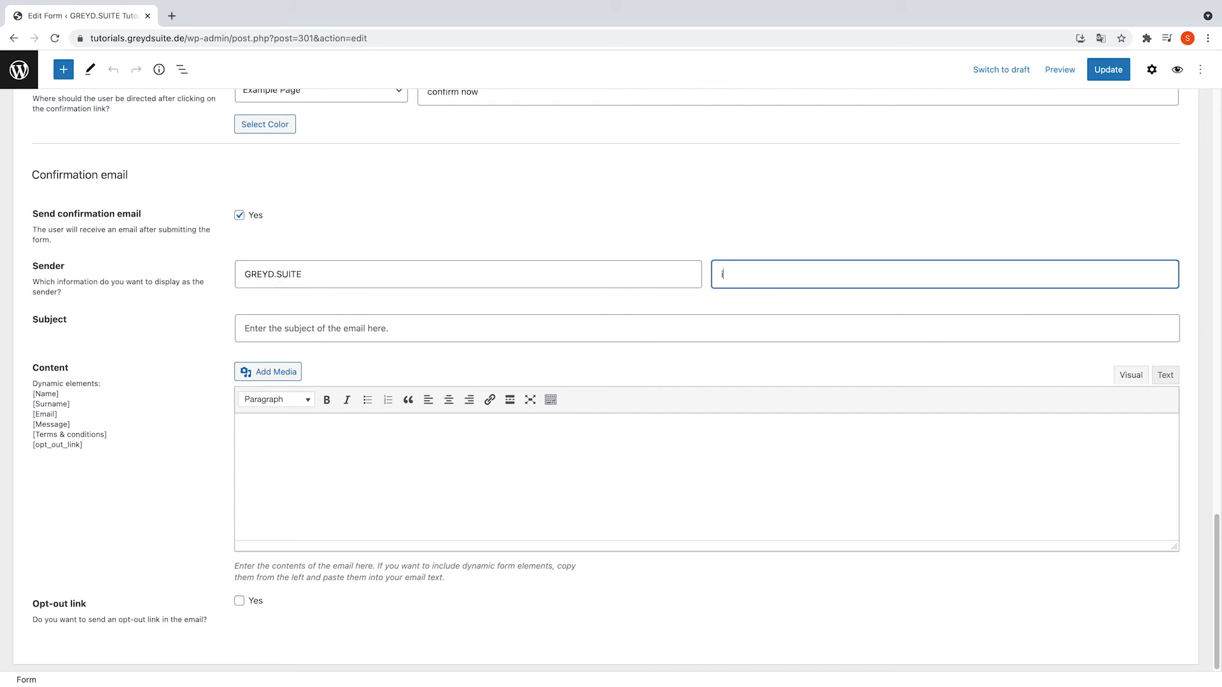
- Give it subject 'Thank you for your inquriy' and body 'Lorem ipsum' plus [opt_out_link]
click(322, 329)
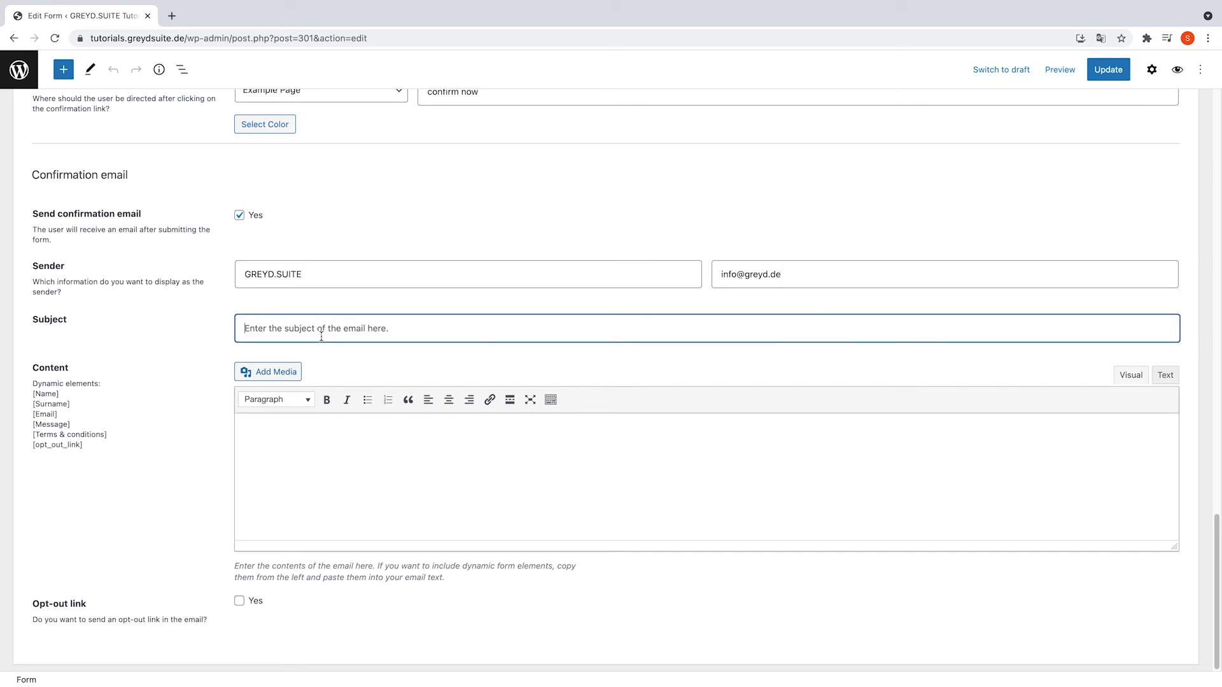
text(Thank you for your inquriy)
click(440, 499)
text(Lorem)
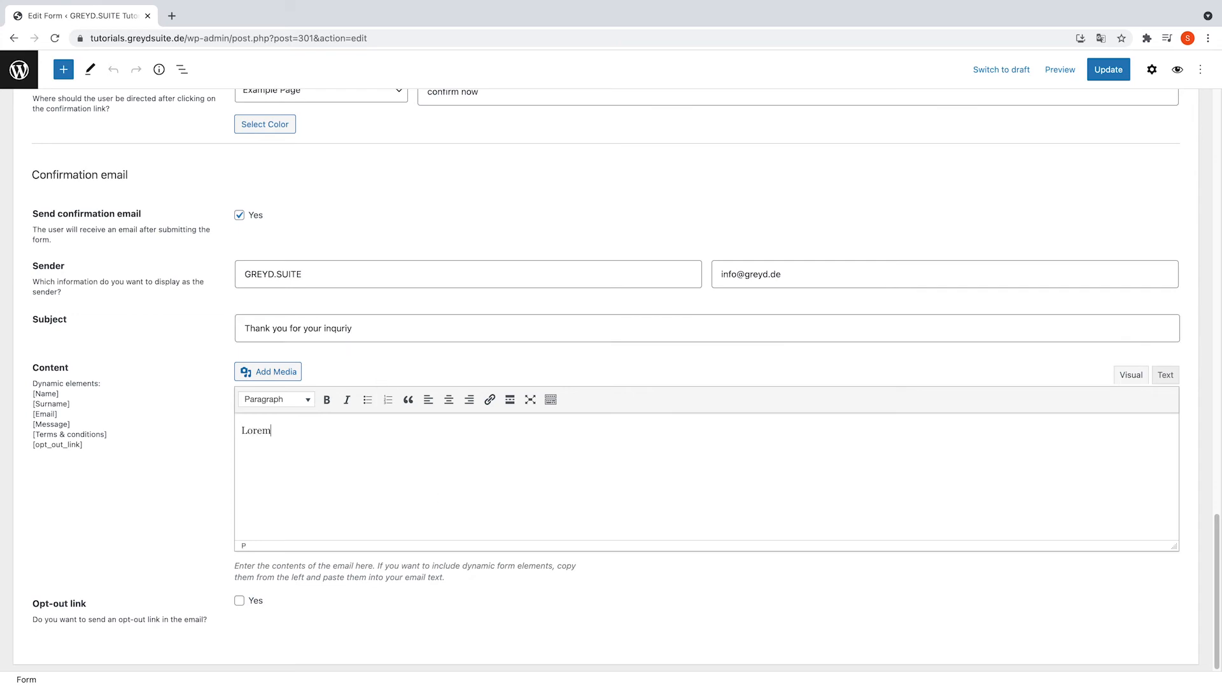
text( ipsum)
drag(84, 445, 32, 445)
key(ctrl+c)
key(Return)
key(ctrl+v)
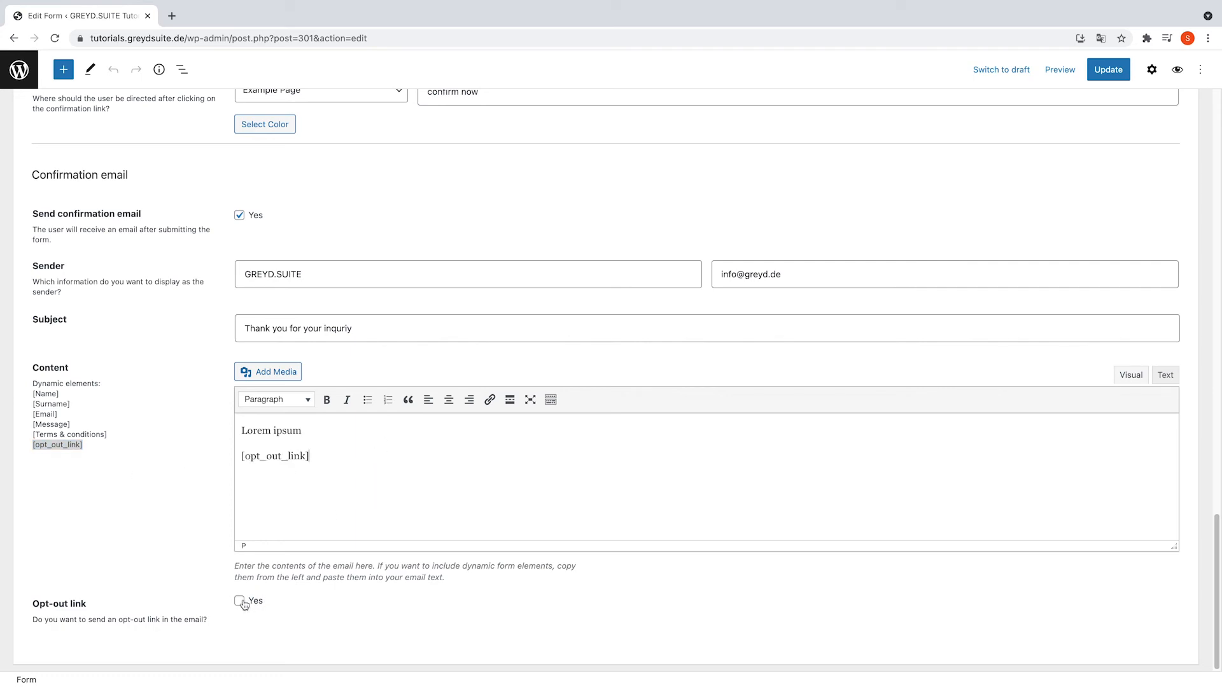
- Add an opt-out link to Example Page with the text 'opt-out now'
click(239, 600)
scroll(286, 592, down, 1)
click(331, 586)
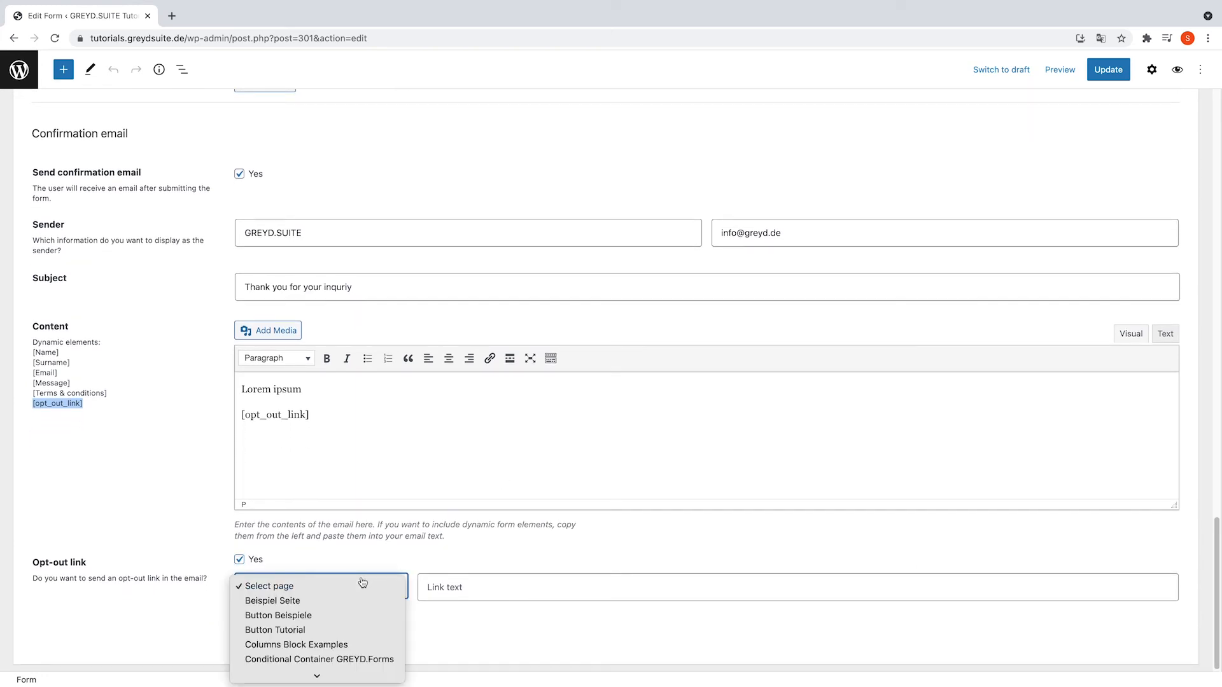
scroll(345, 630, down, 2)
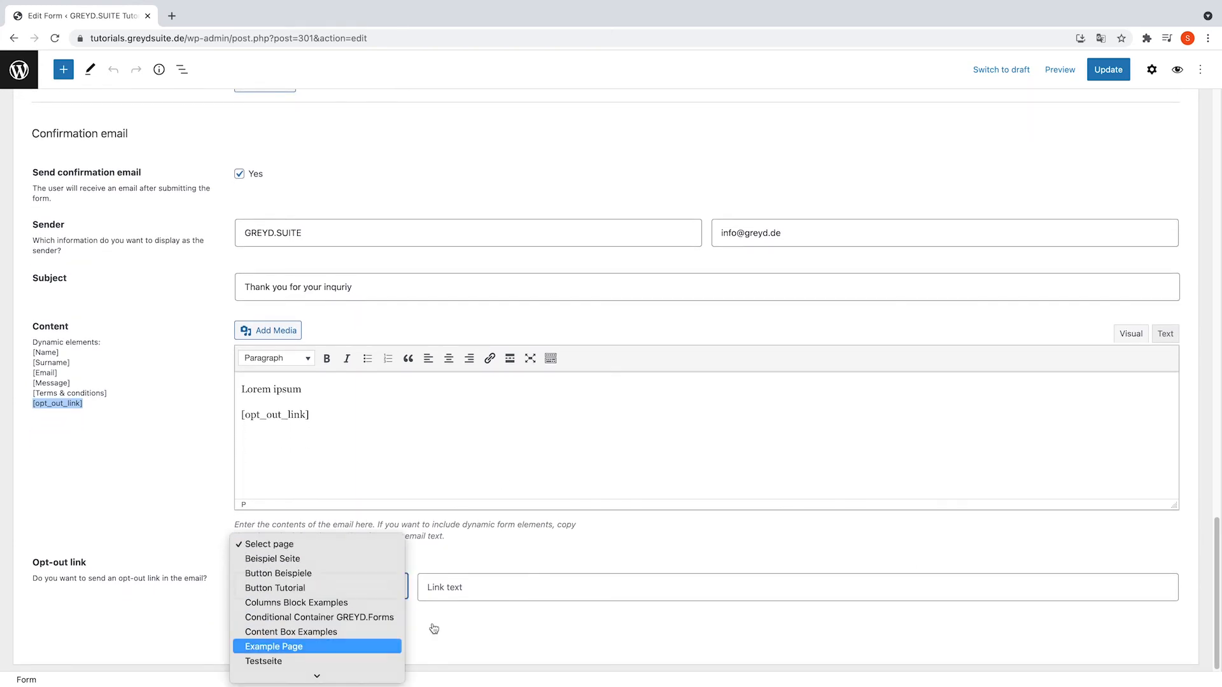
click(318, 646)
click(485, 591)
text(opt)
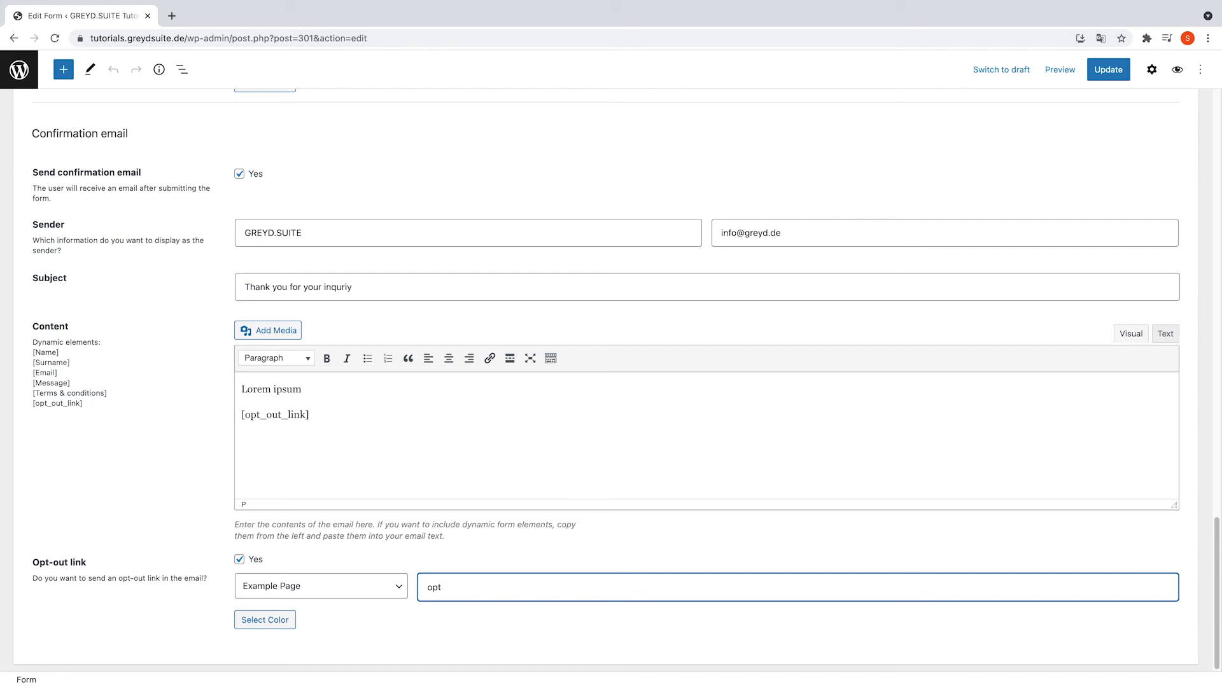
text(-out now)
- Give the opt-out link a dark colour, update the form and return to the Forms list
click(264, 619)
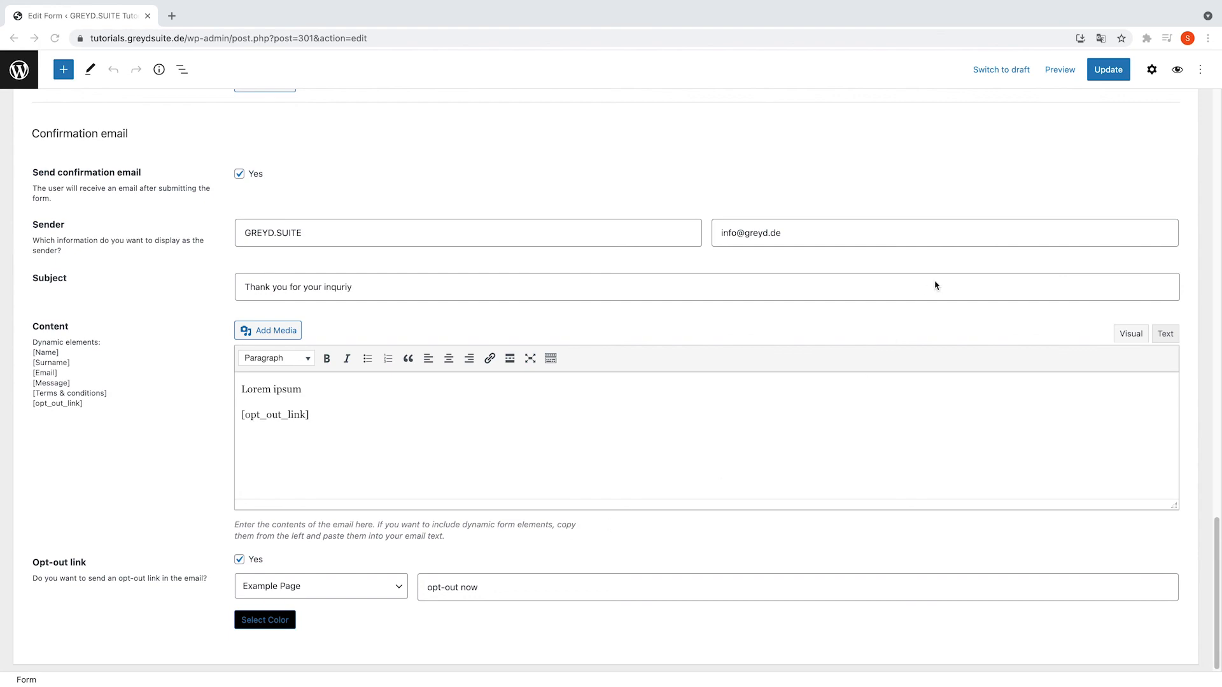
click(1107, 72)
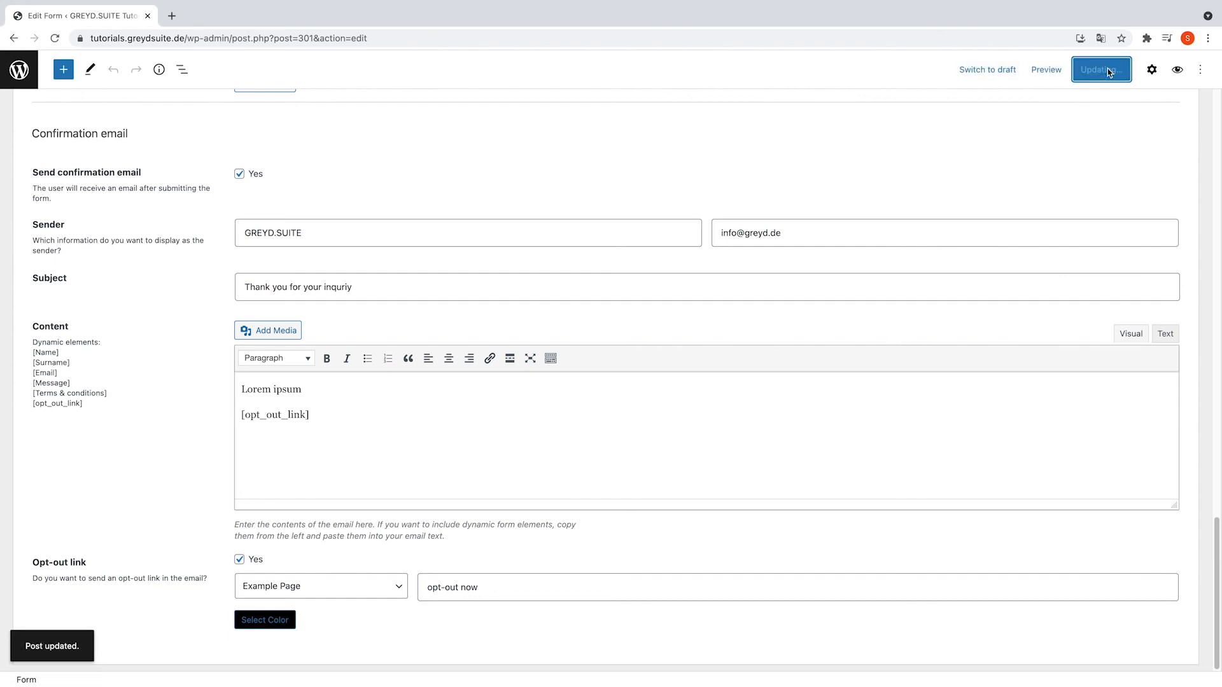
click(20, 70)
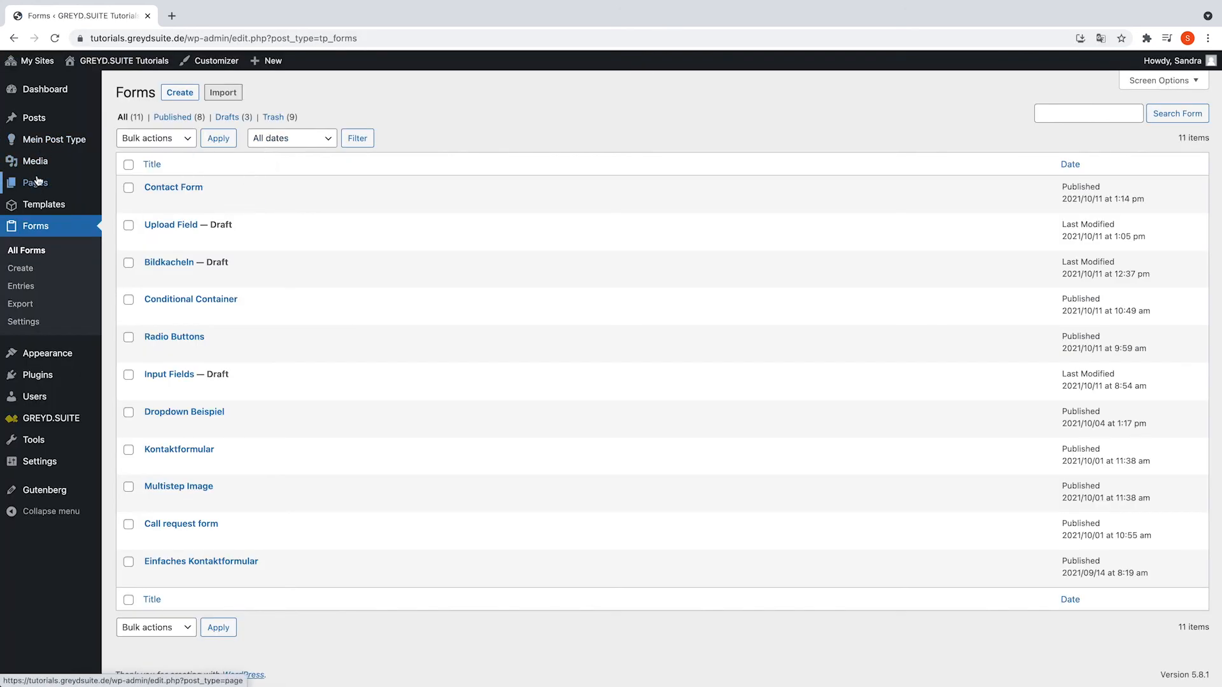
- Create a new page titled 'Test Page'
click(35, 183)
click(189, 94)
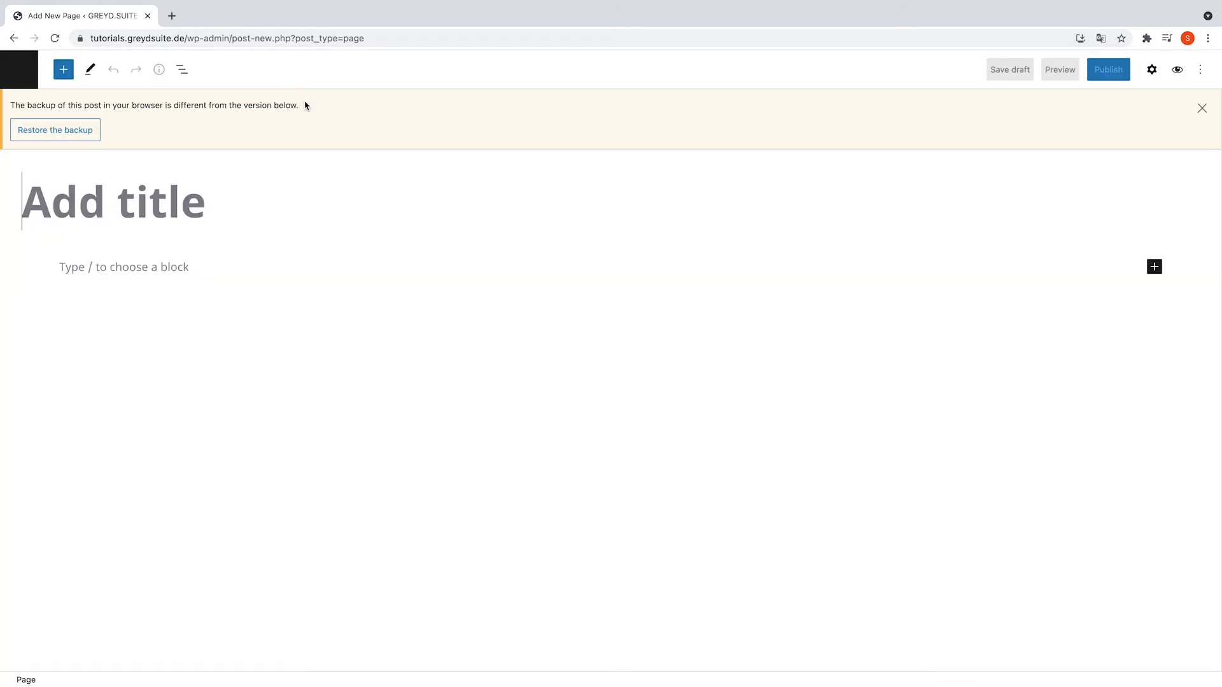
click(258, 136)
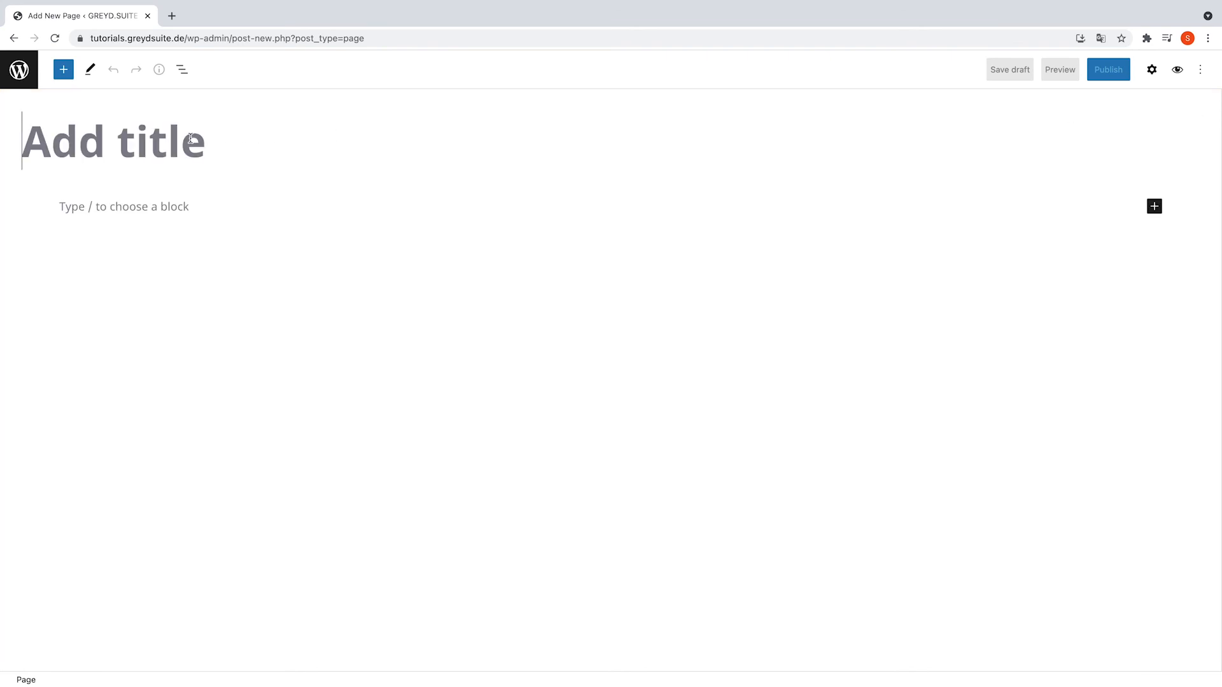
text(Test PAge)
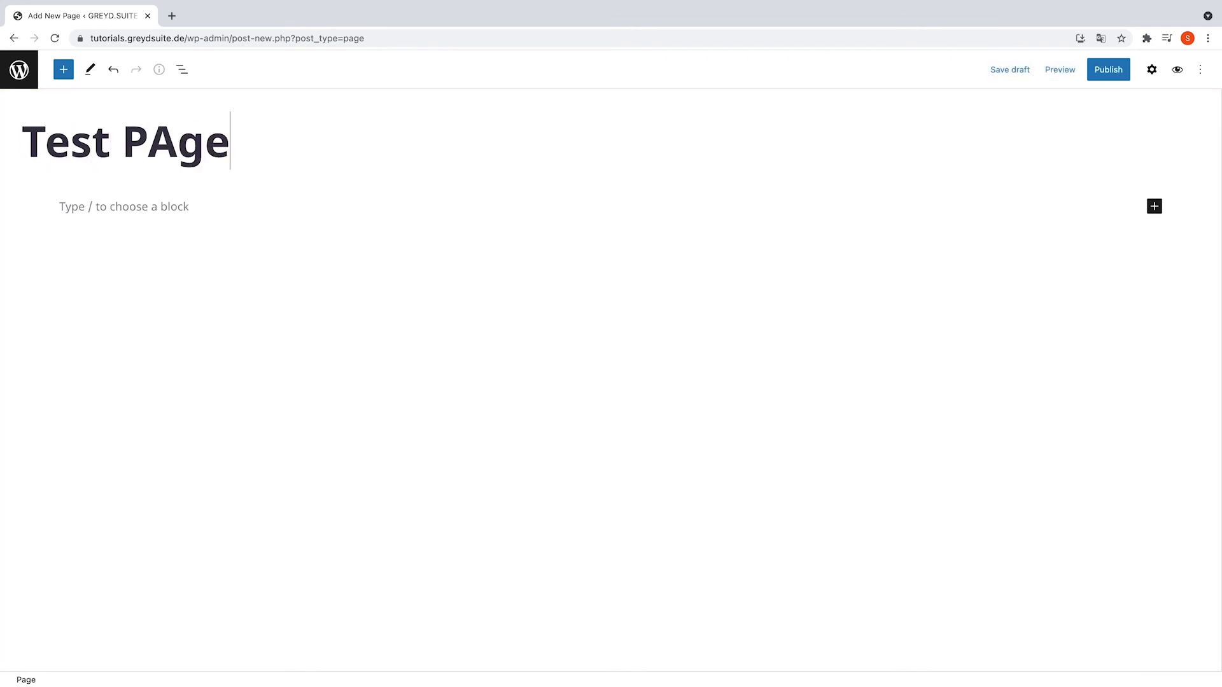
key(BackSpace)
key(BackSpace)
key(BackSpace)
text(age)
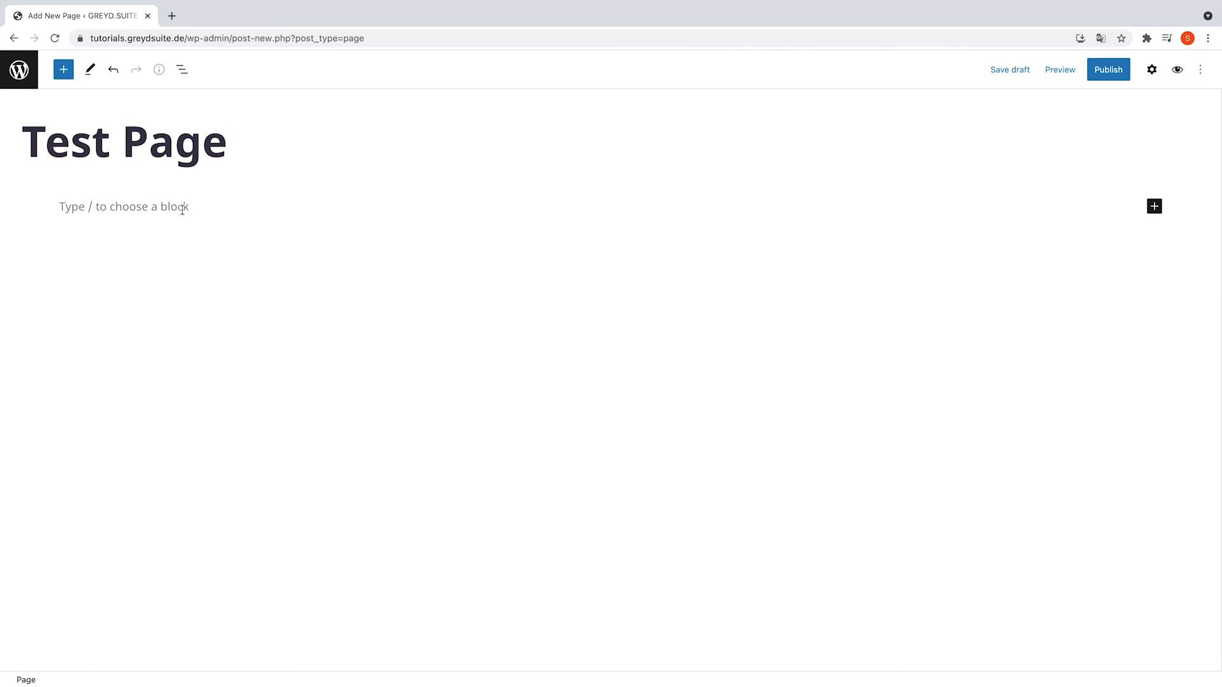
- Insert a Form block via /form and select the Contact Form in it
click(182, 206)
text(/form)
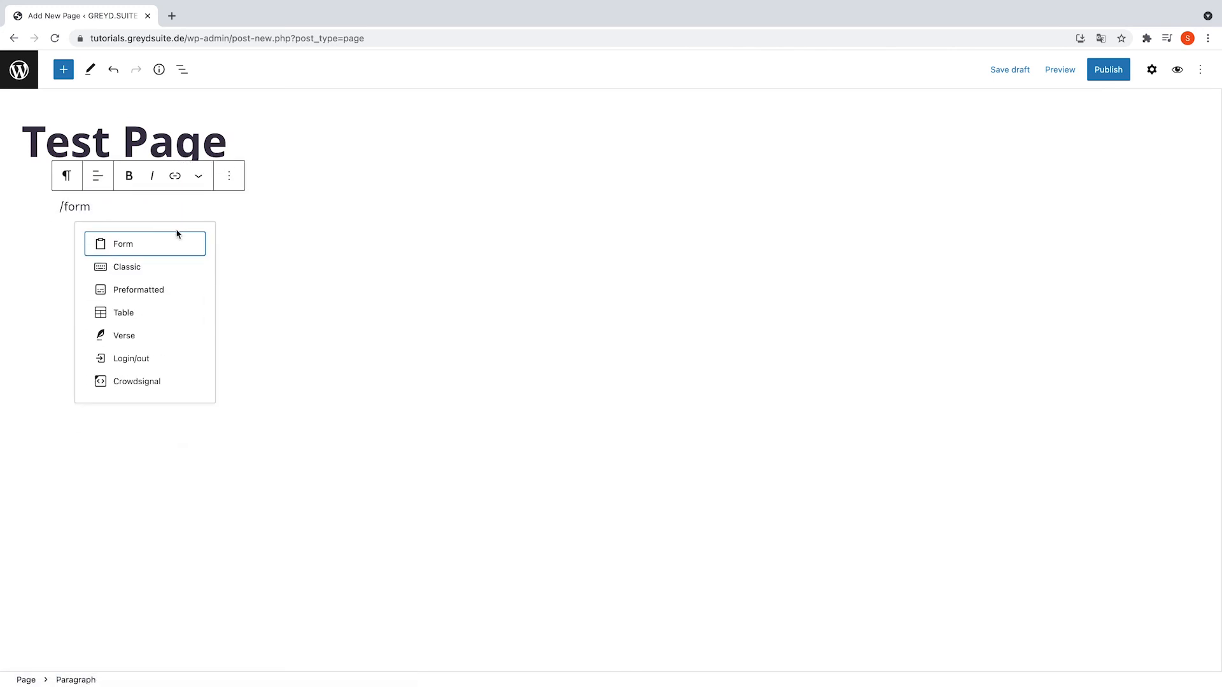
click(164, 241)
click(135, 296)
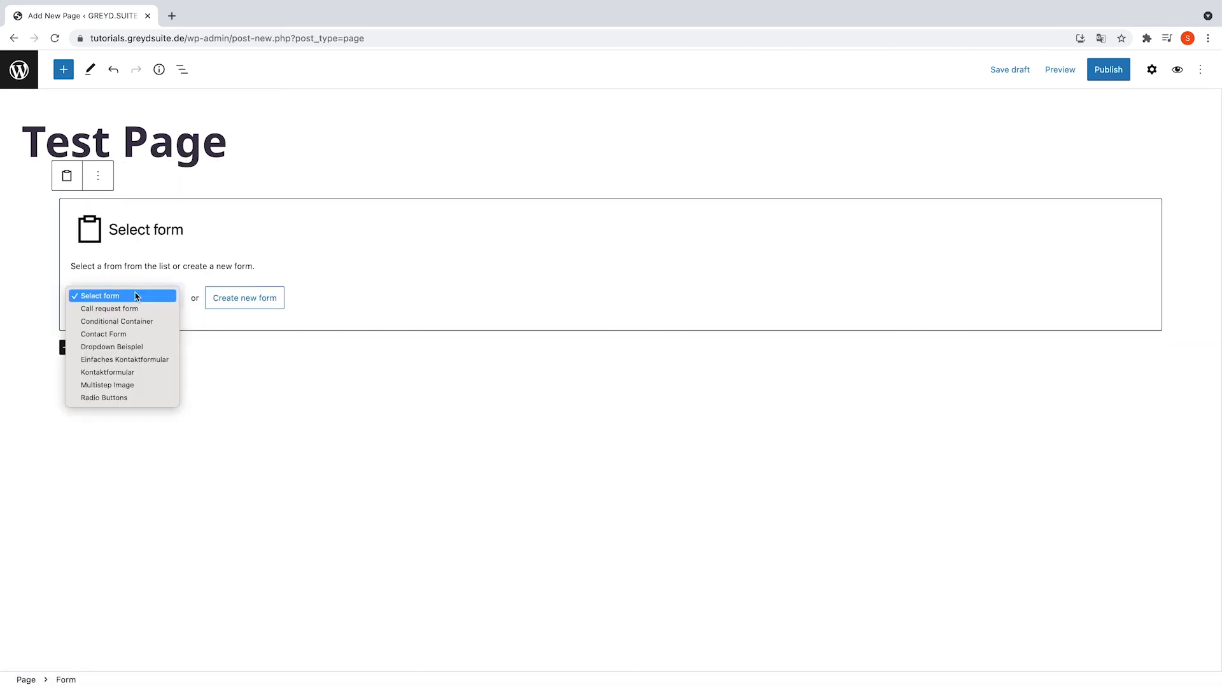
click(153, 339)
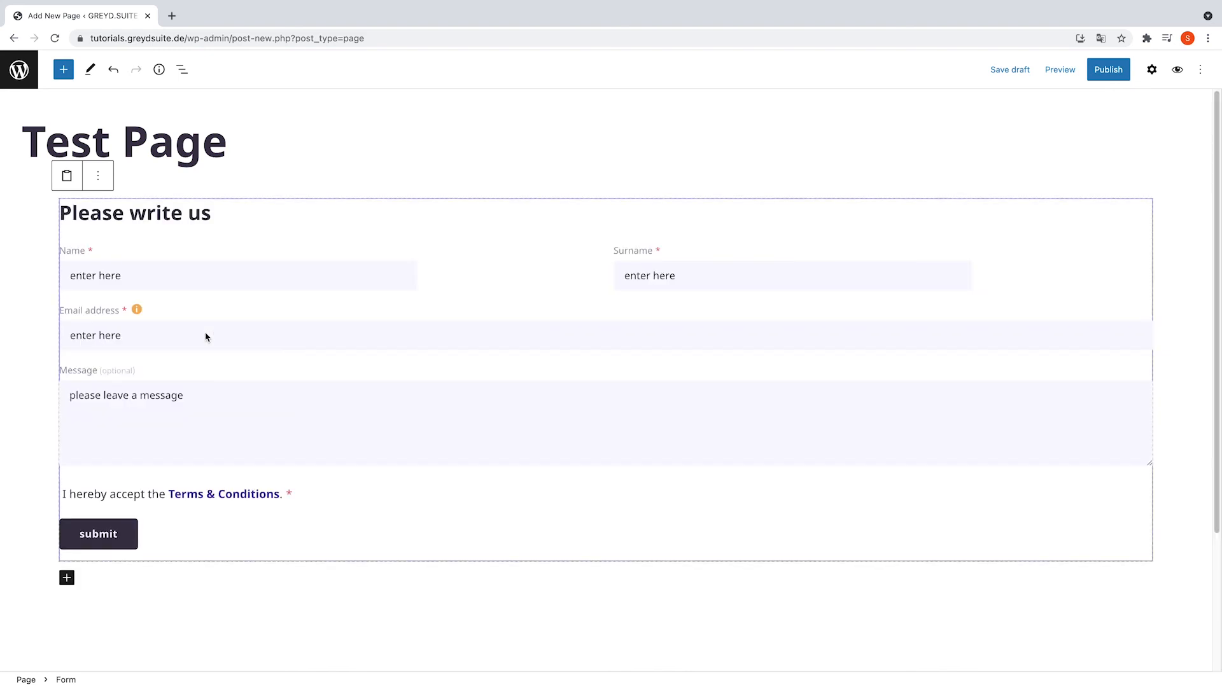